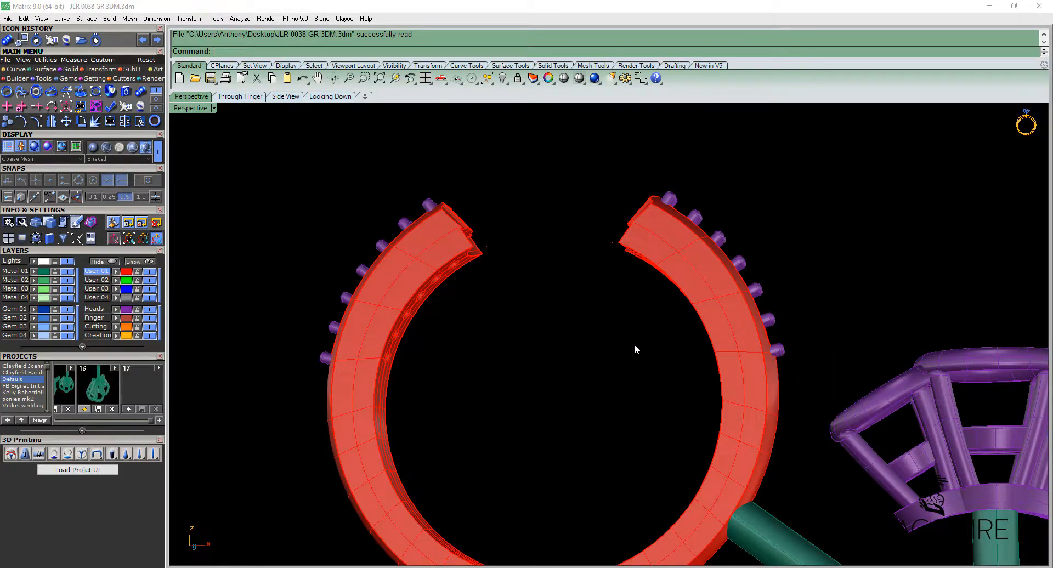
Delete the small stray polysurfaces floating in the gap between the two ends of the ring shank
{"action": "mouse_move", "coordinate": [664, 336]}
{"action": "right_mouse_down"}
{"action": "mouse_move", "coordinate": [652, 409]}
{"action": "mouse_move", "coordinate": [566, 365]}
{"action": "mouse_move", "coordinate": [717, 336]}
{"action": "mouse_move", "coordinate": [561, 329]}
{"action": "mouse_move", "coordinate": [560, 280]}
{"action": "right_mouse_up"}
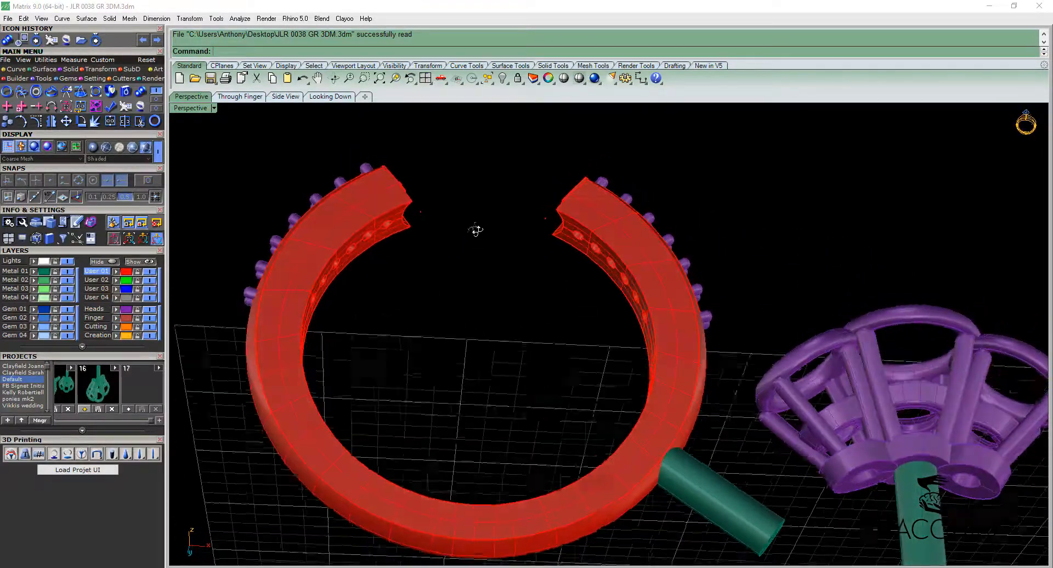
{"action": "scroll", "coordinate": [421, 225], "scroll_direction": "up", "scroll_amount": 4}
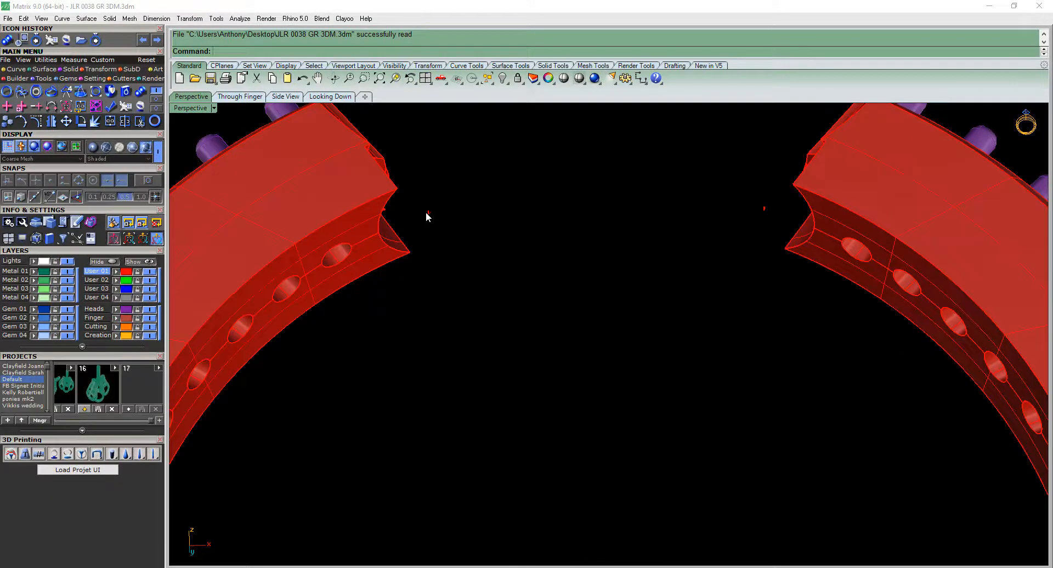
{"action": "left_click_drag", "start_coordinate": [399, 140], "coordinate": [786, 283]}
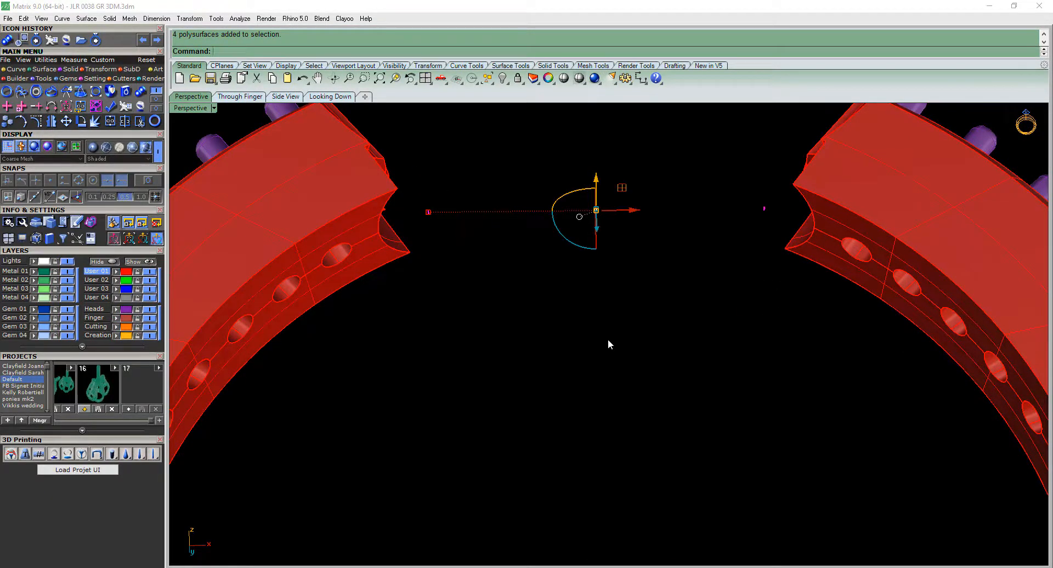
{"action": "key", "text": "Delete"}
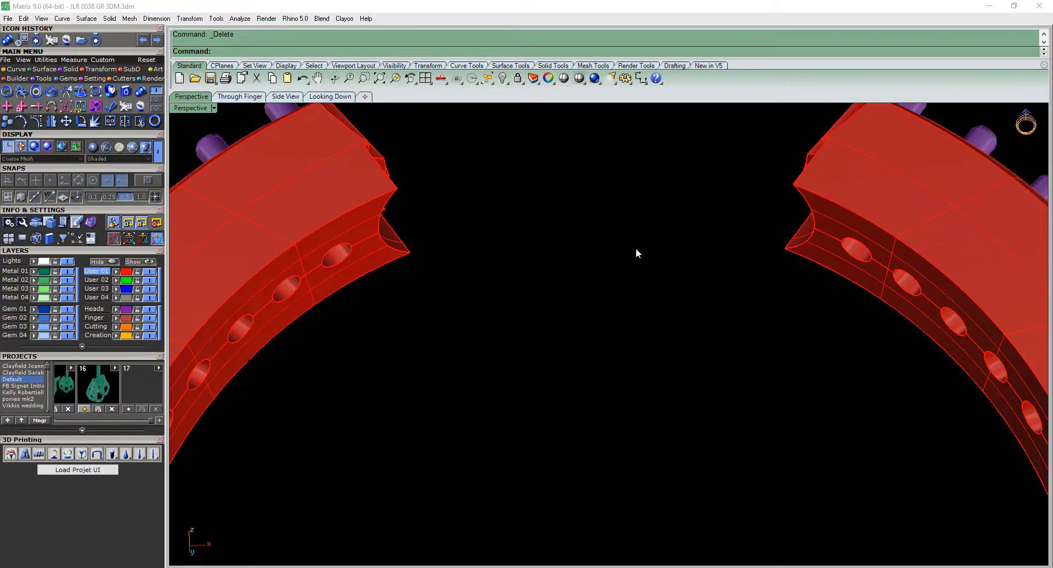
Hide the separate purple head with its upright sprue, and delete the green sprue rod attached to the ring shank
{"action": "scroll", "coordinate": [637, 248], "scroll_direction": "down", "scroll_amount": 11}
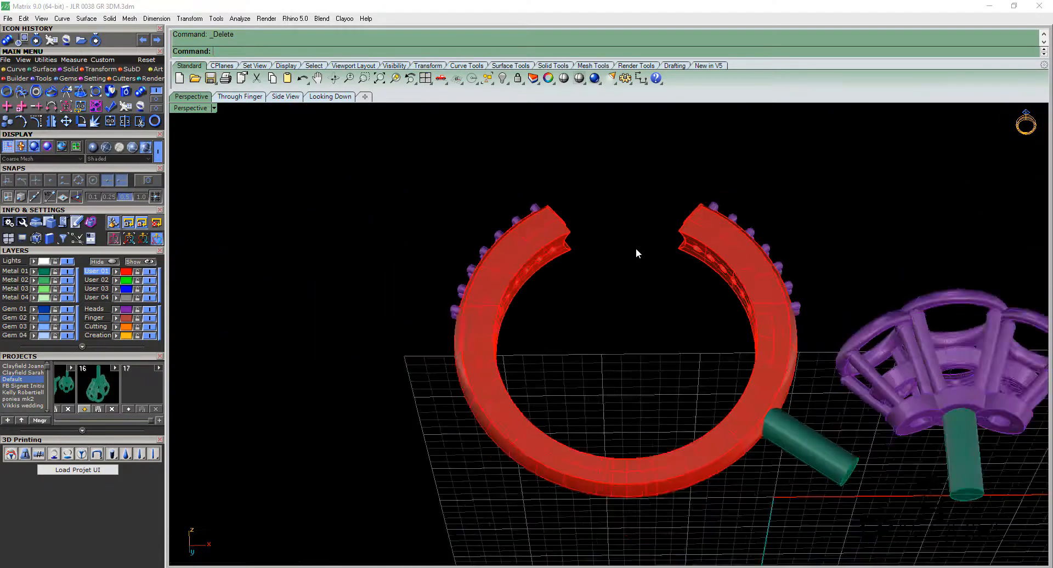
{"action": "right_click_drag", "start_coordinate": [635, 307], "coordinate": [657, 234], "text": "shift"}
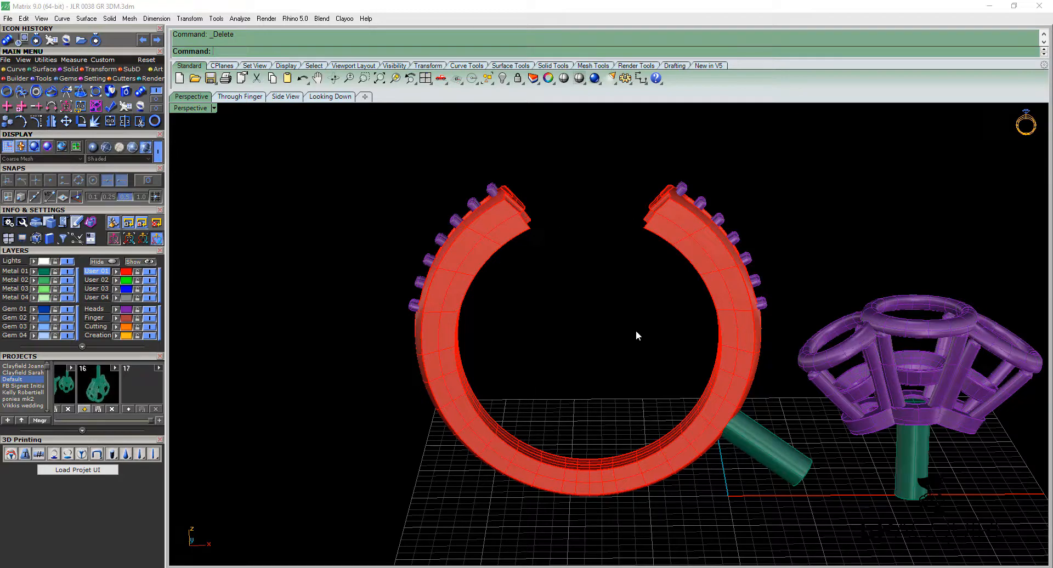
{"action": "right_click_drag", "start_coordinate": [644, 353], "coordinate": [498, 301], "text": "shift"}
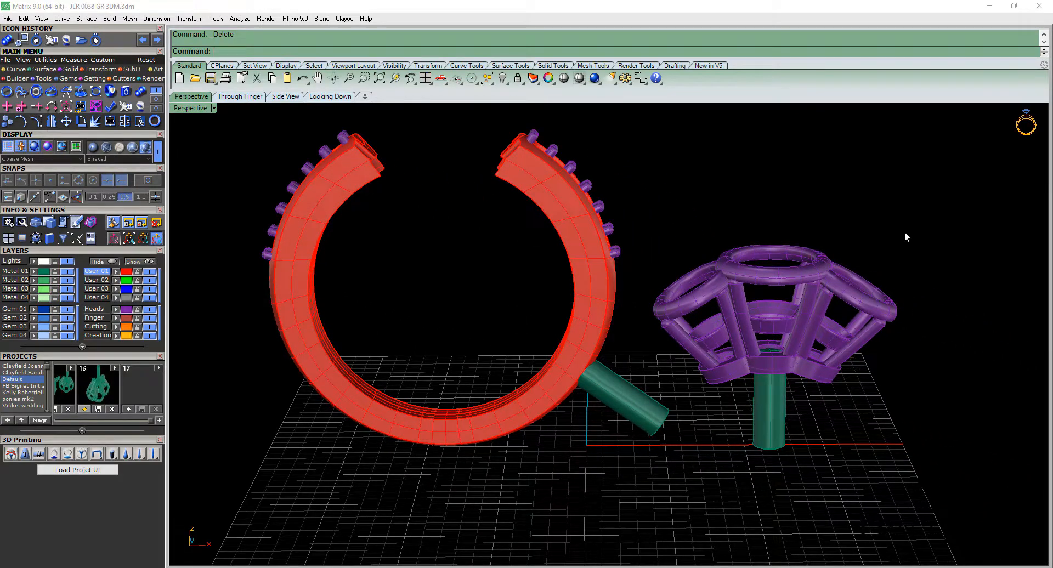
{"action": "left_click_drag", "start_coordinate": [893, 259], "coordinate": [675, 500]}
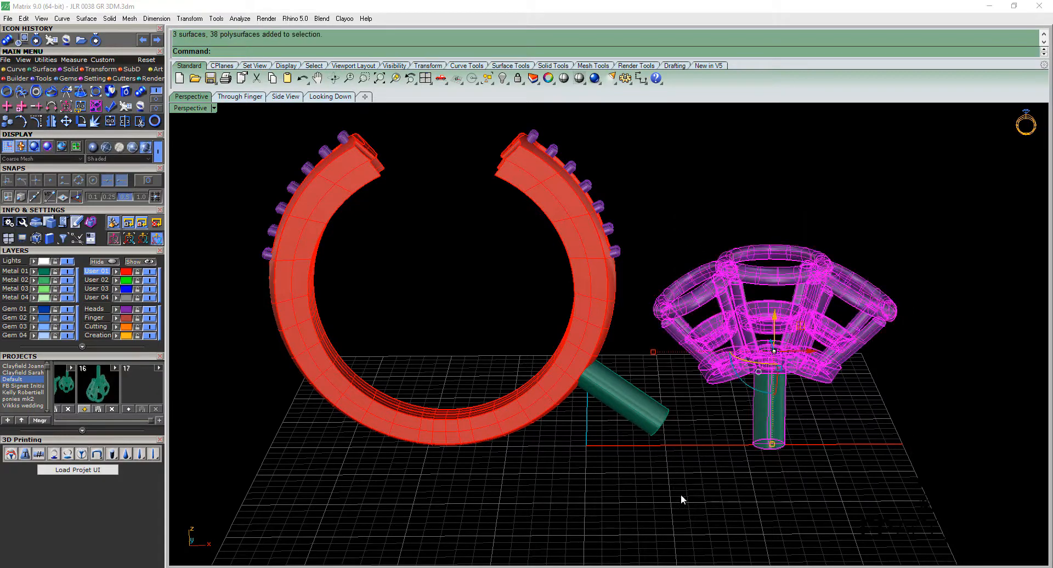
{"action": "left_click", "coordinate": [104, 262]}
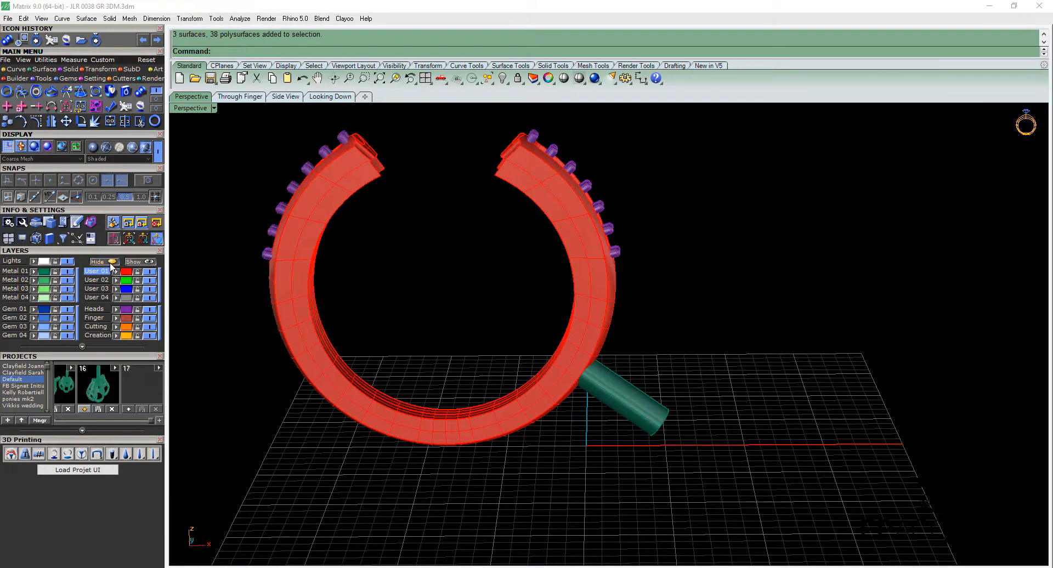
{"action": "left_click", "coordinate": [628, 404]}
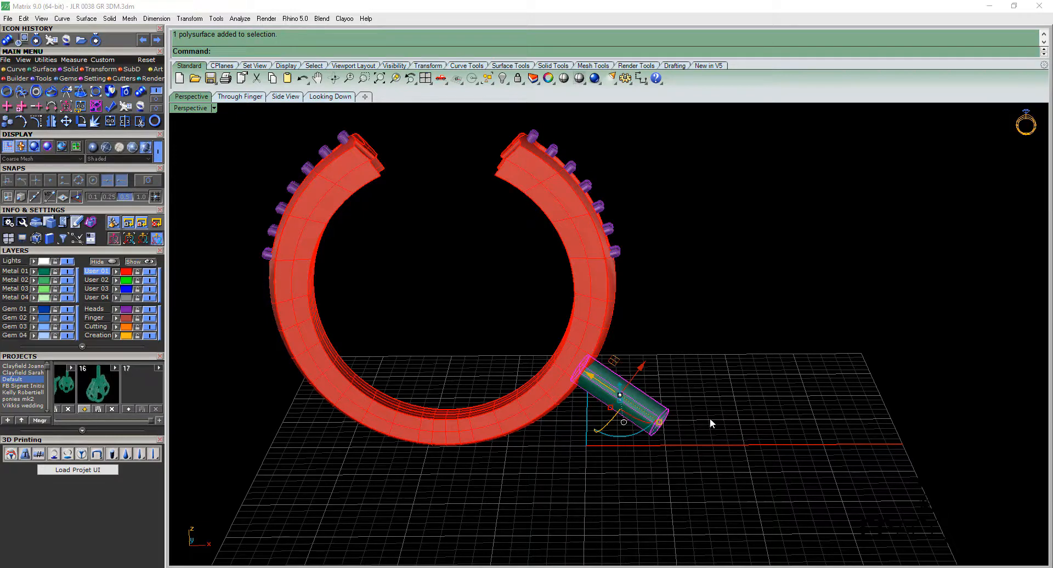
{"action": "key", "text": "Delete"}
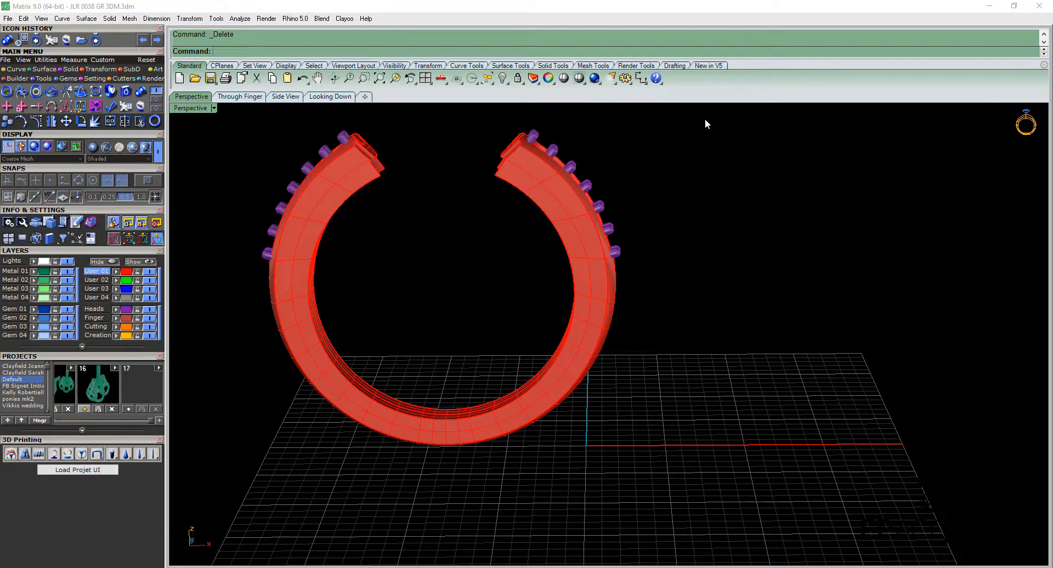
Create a ring rail circle for Britain size L in the Through Finger view
{"action": "left_click_drag", "start_coordinate": [571, 254], "coordinate": [767, 178]}
{"action": "left_click", "coordinate": [239, 96]}
{"action": "right_click_drag", "start_coordinate": [361, 198], "coordinate": [332, 221]}
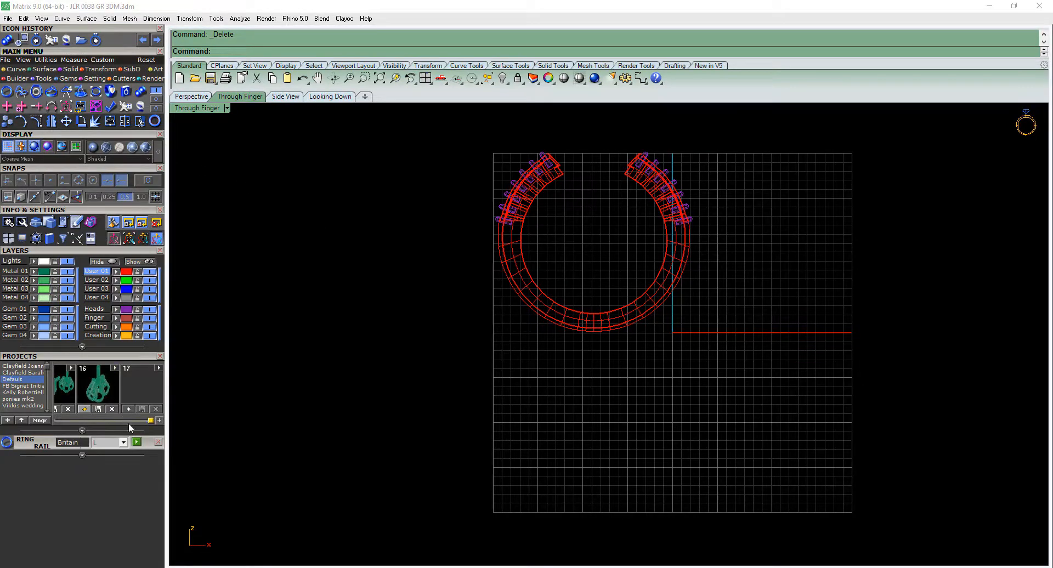
{"action": "left_click", "coordinate": [136, 442]}
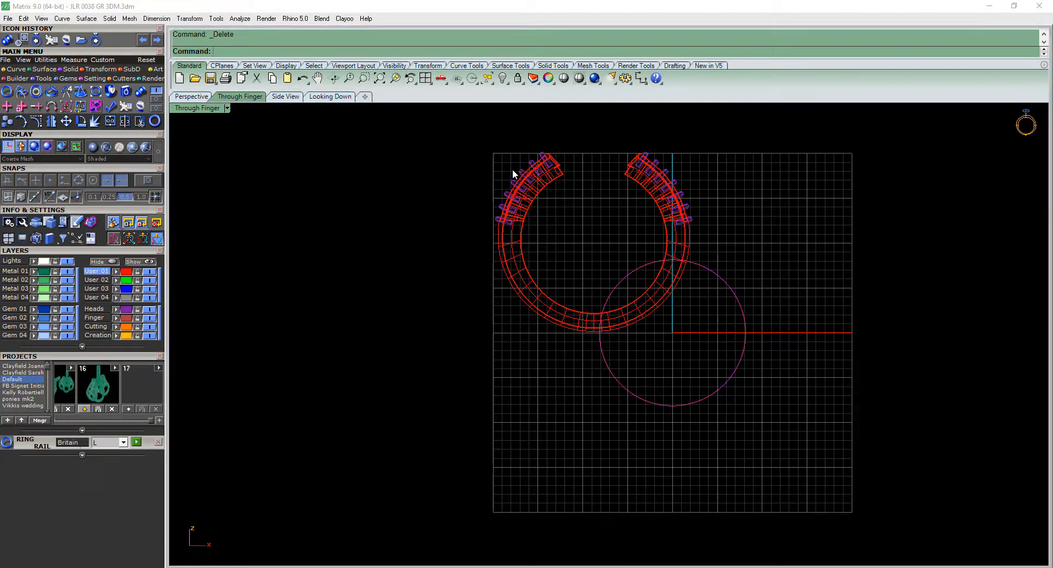
Move all parts of the ring horizontally until the shank is centred on the vertical axis
{"action": "left_click_drag", "start_coordinate": [460, 125], "coordinate": [713, 354]}
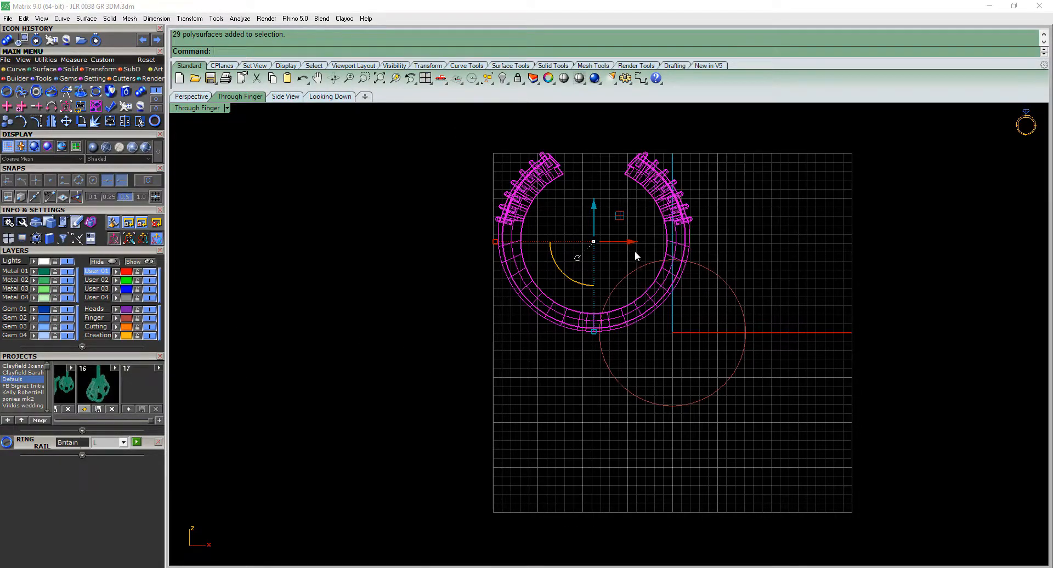
{"action": "left_click", "coordinate": [153, 184]}
{"action": "left_click", "coordinate": [156, 196]}
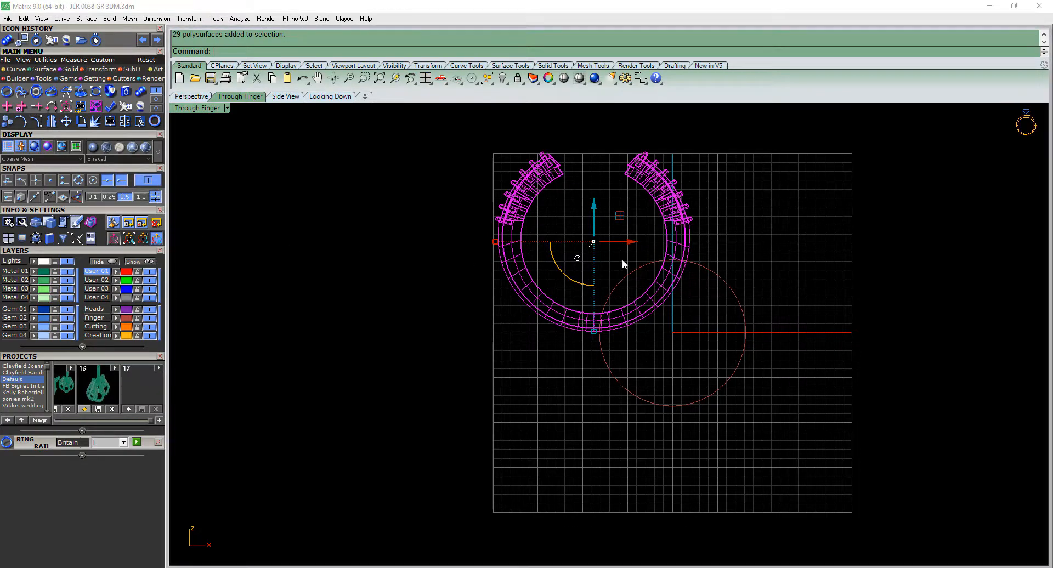
{"action": "left_click_drag", "start_coordinate": [629, 244], "coordinate": [711, 245]}
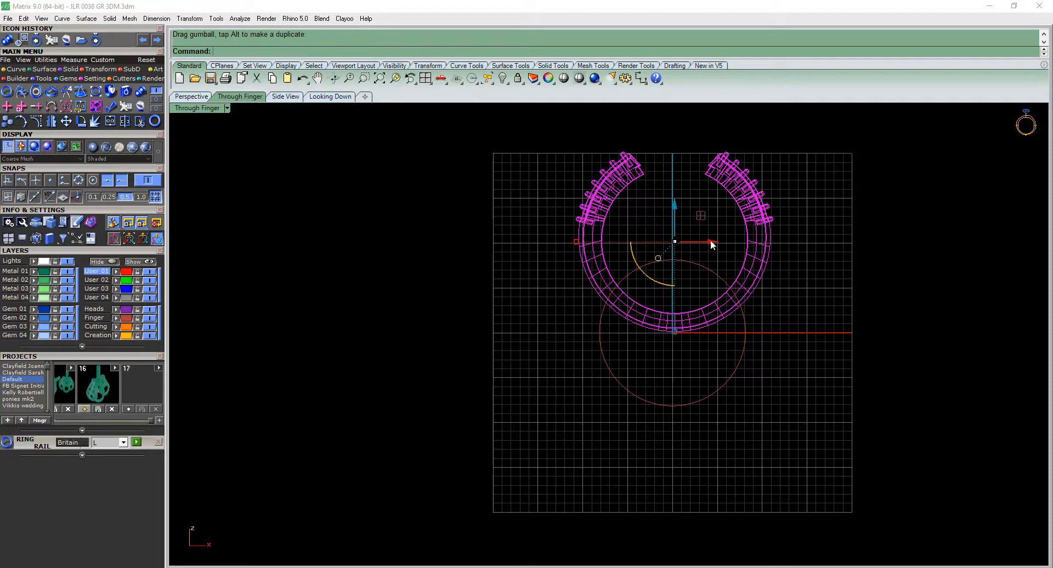
{"action": "scroll", "coordinate": [681, 233], "scroll_direction": "up", "scroll_amount": 5}
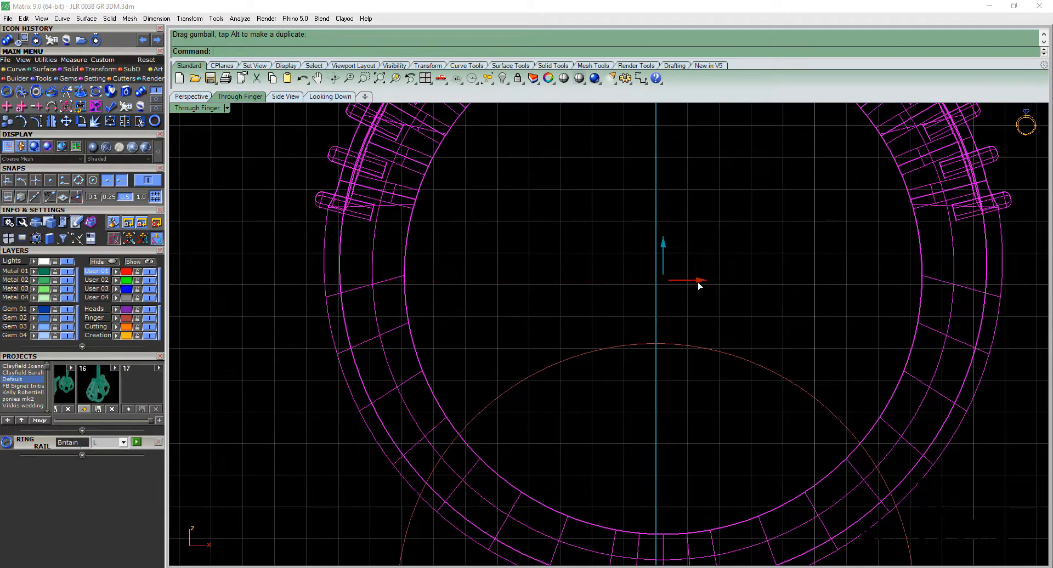
{"action": "left_click_drag", "start_coordinate": [698, 281], "coordinate": [537, 294]}
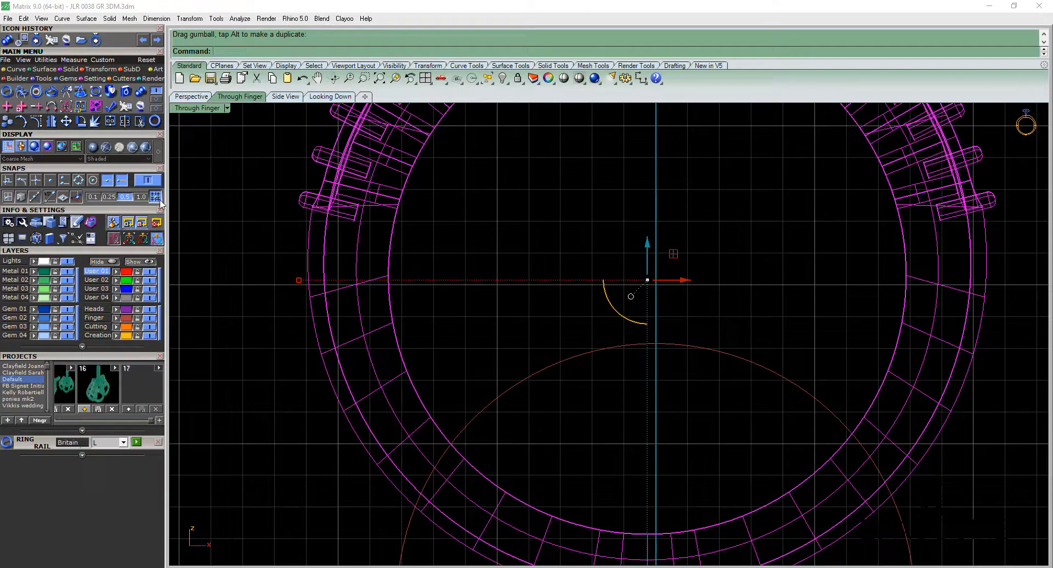
{"action": "left_click_drag", "start_coordinate": [690, 282], "coordinate": [695, 285]}
Lower the ring until its inner edge lines up with the rail circle, and place it on the green metal layer
{"action": "scroll", "coordinate": [694, 290], "scroll_direction": "down", "scroll_amount": 8}
{"action": "right_click_drag", "start_coordinate": [705, 324], "coordinate": [647, 239]}
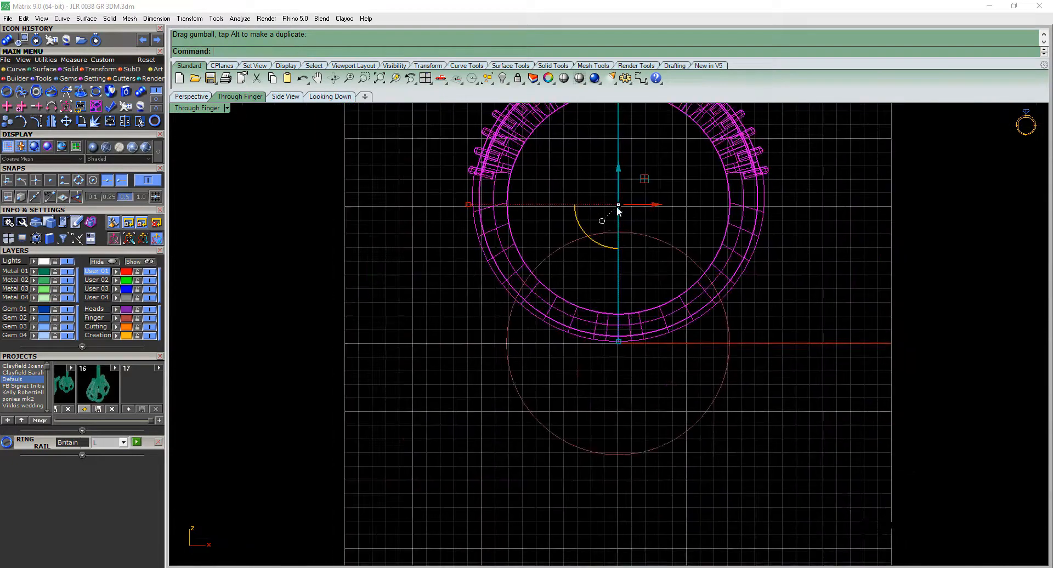
{"action": "left_click_drag", "start_coordinate": [619, 166], "coordinate": [614, 312]}
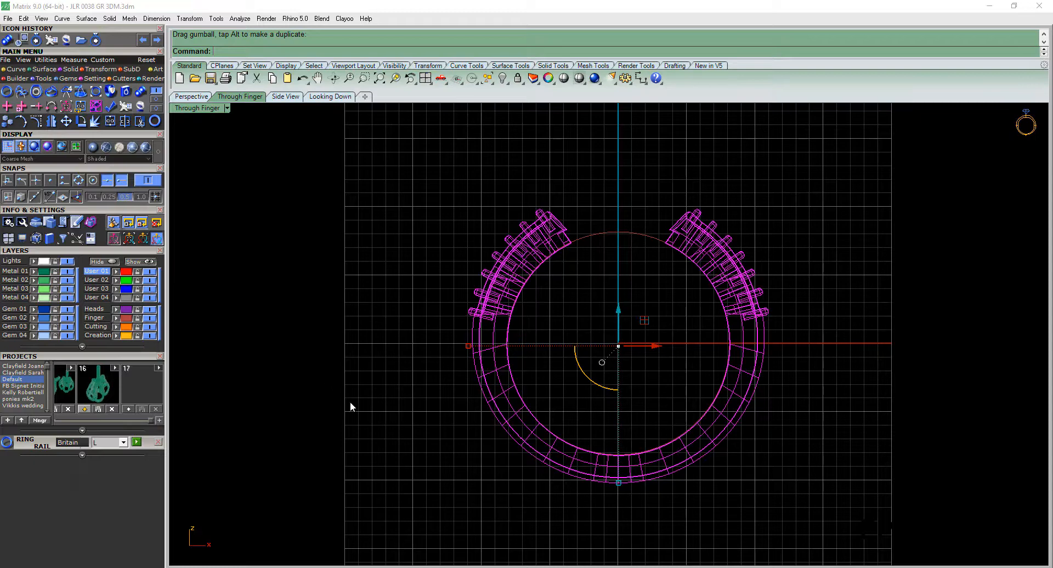
{"action": "left_click", "coordinate": [406, 397]}
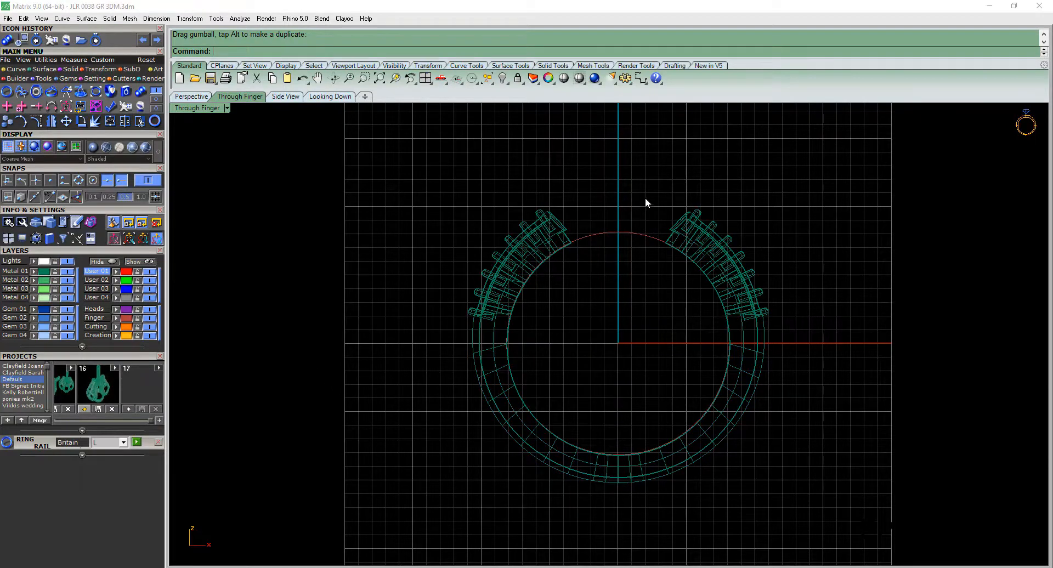
Delete the ring rail circle used as a reference for positioning the shank
{"action": "left_click", "coordinate": [633, 234]}
{"action": "key", "text": "Delete"}
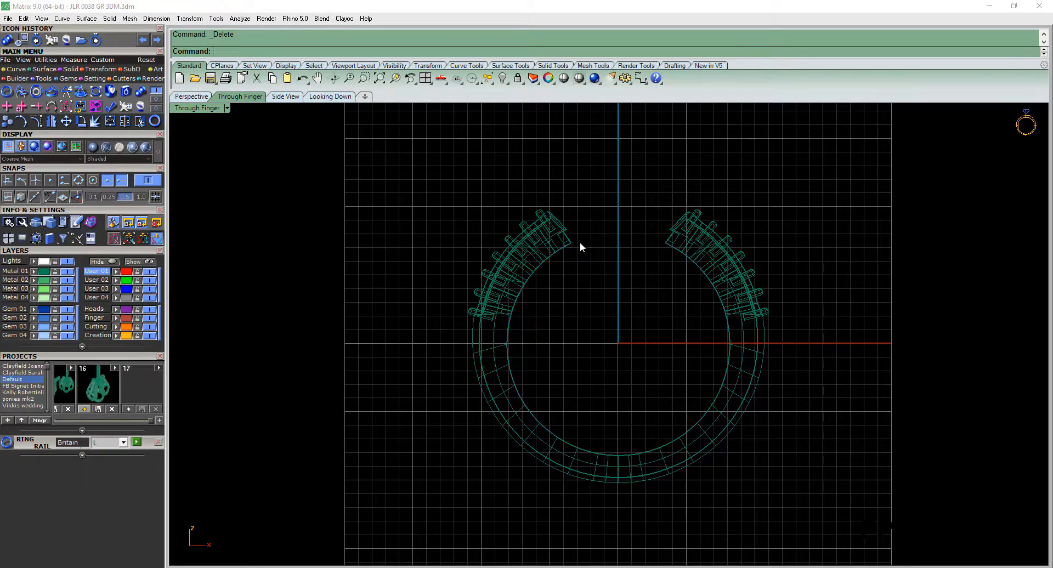
{"action": "scroll", "coordinate": [585, 395], "scroll_direction": "down", "scroll_amount": 5}
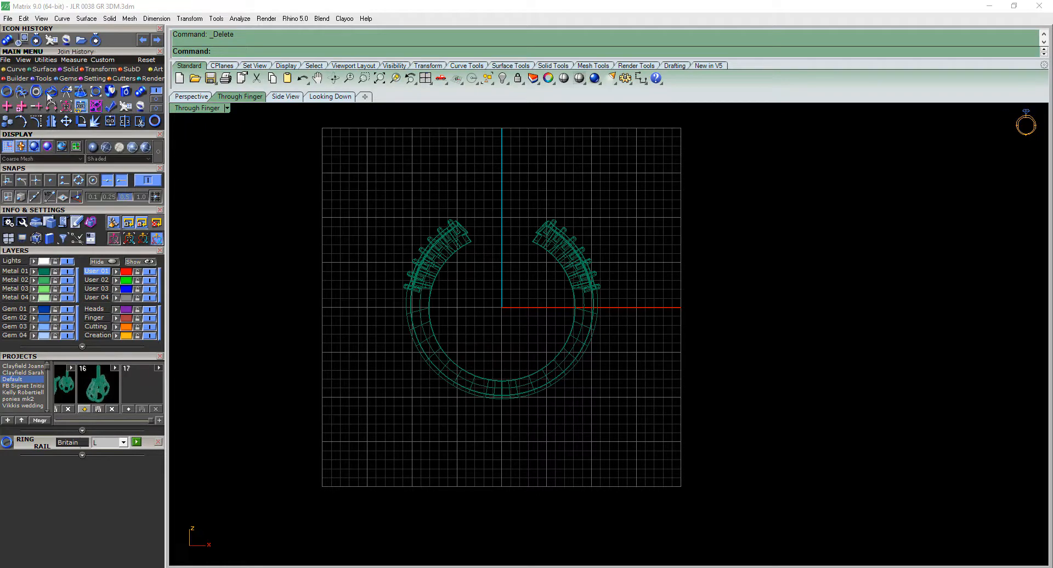
Run the 3D printing support region analysis on all parts of the ring
{"action": "left_click", "coordinate": [141, 107]}
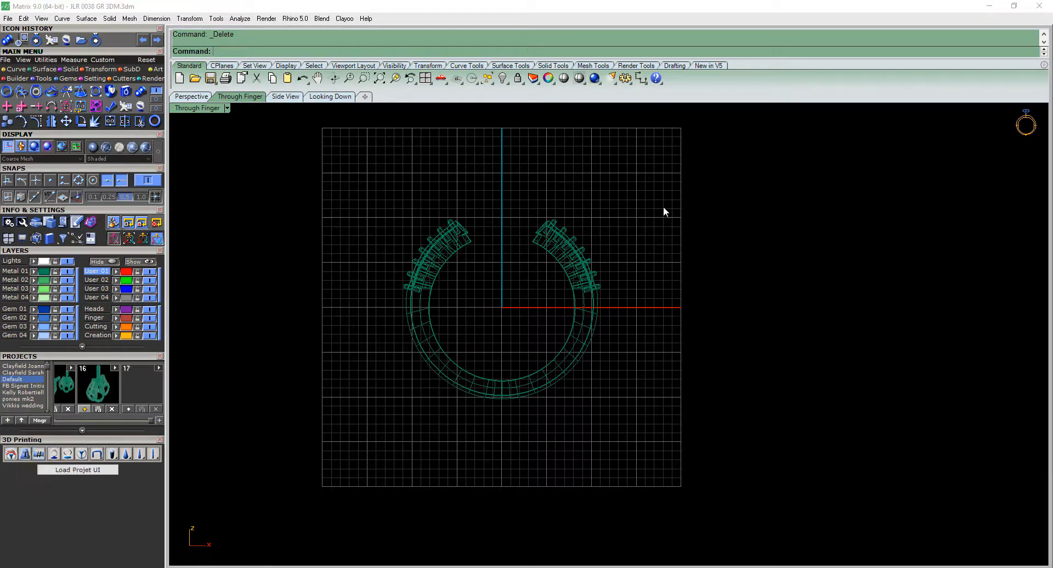
{"action": "left_click_drag", "start_coordinate": [615, 265], "coordinate": [383, 432]}
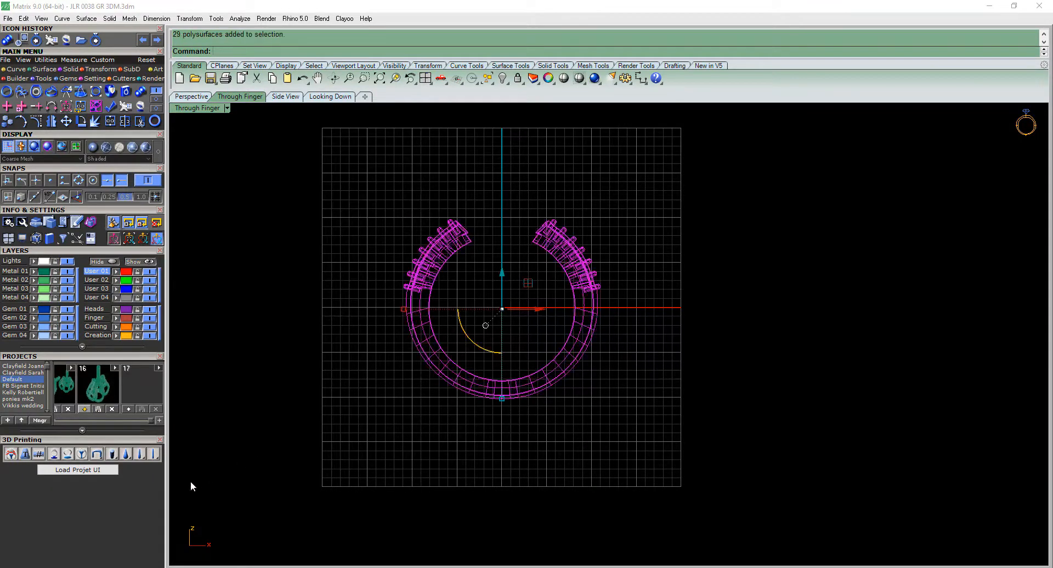
{"action": "left_click", "coordinate": [10, 455]}
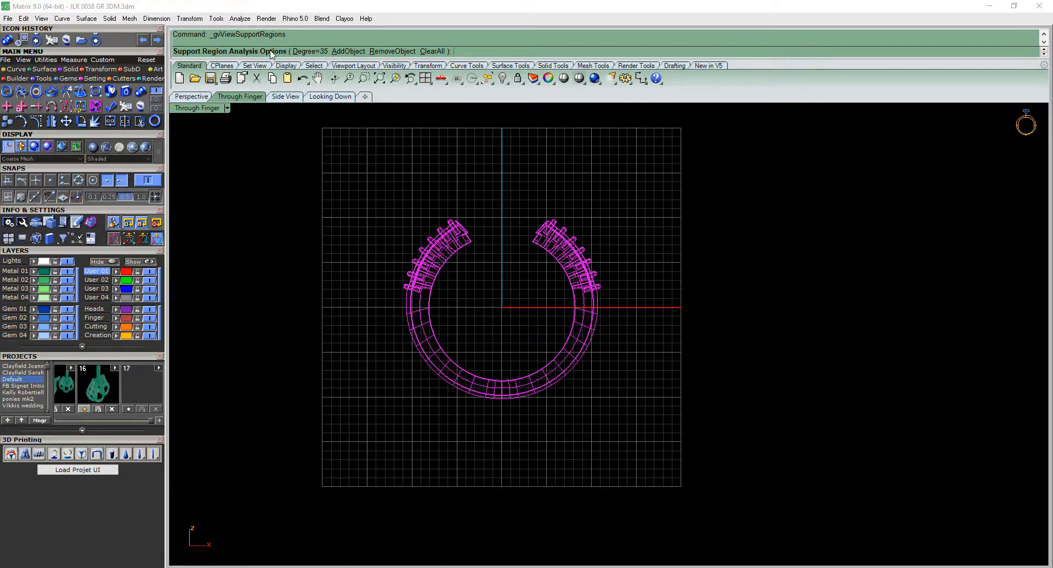
{"action": "left_click", "coordinate": [348, 53]}
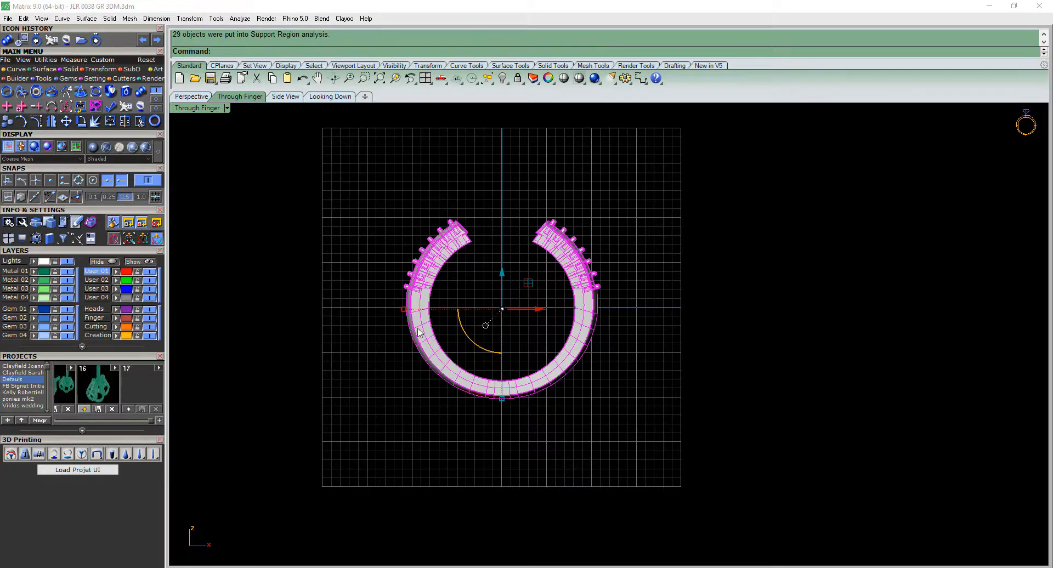
{"action": "left_click", "coordinate": [302, 206]}
Examine the flagged support regions on the shank, its open ends and the prongs from several angles in the Perspective view
{"action": "left_click", "coordinate": [192, 98]}
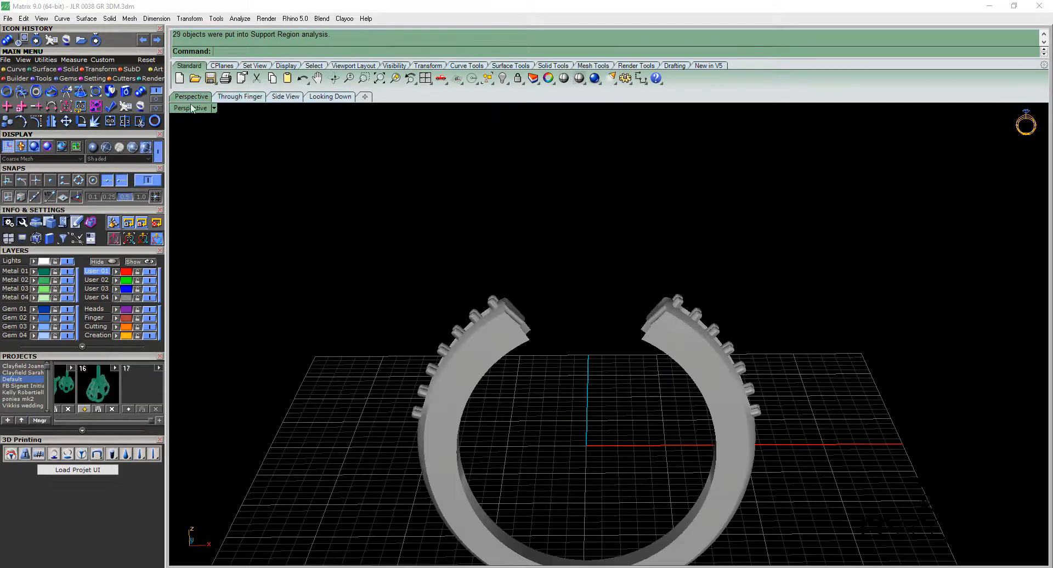
{"action": "right_click_drag", "start_coordinate": [648, 378], "coordinate": [640, 275]}
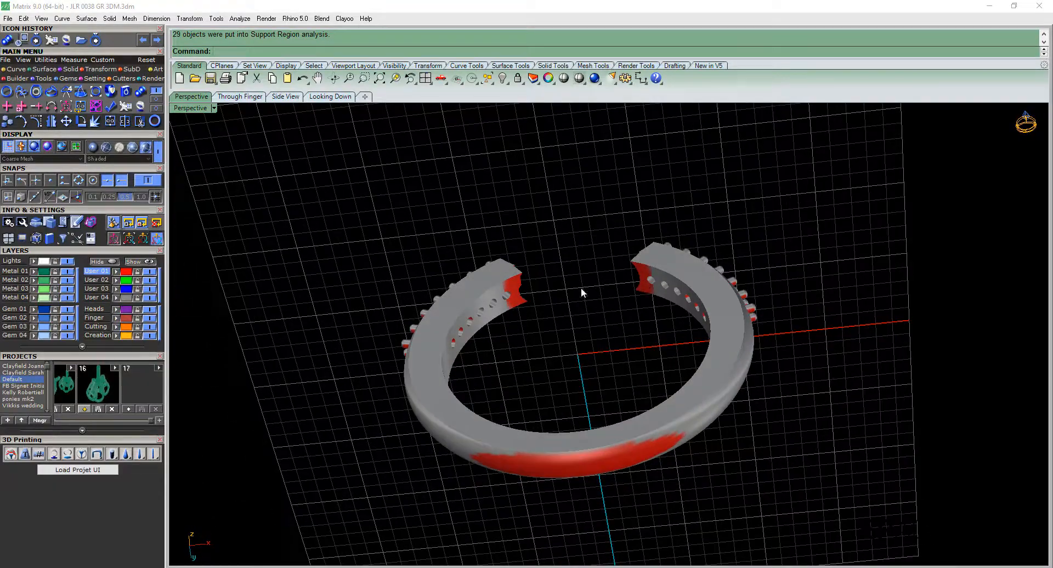
{"action": "right_click_drag", "start_coordinate": [581, 287], "coordinate": [548, 337]}
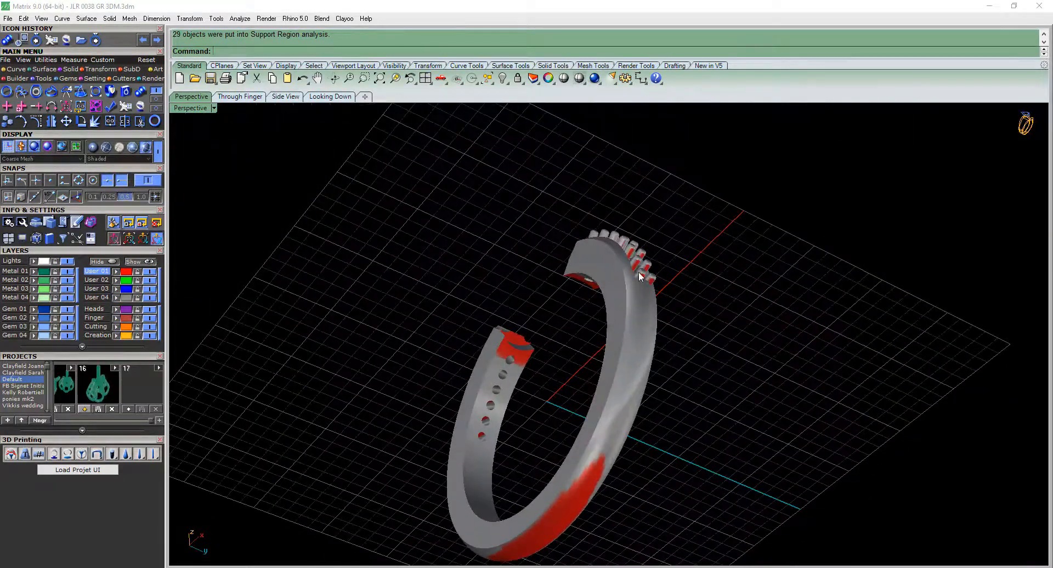
{"action": "scroll", "coordinate": [641, 276], "scroll_direction": "up", "scroll_amount": 5}
{"action": "scroll", "coordinate": [666, 258], "scroll_direction": "up", "scroll_amount": 2}
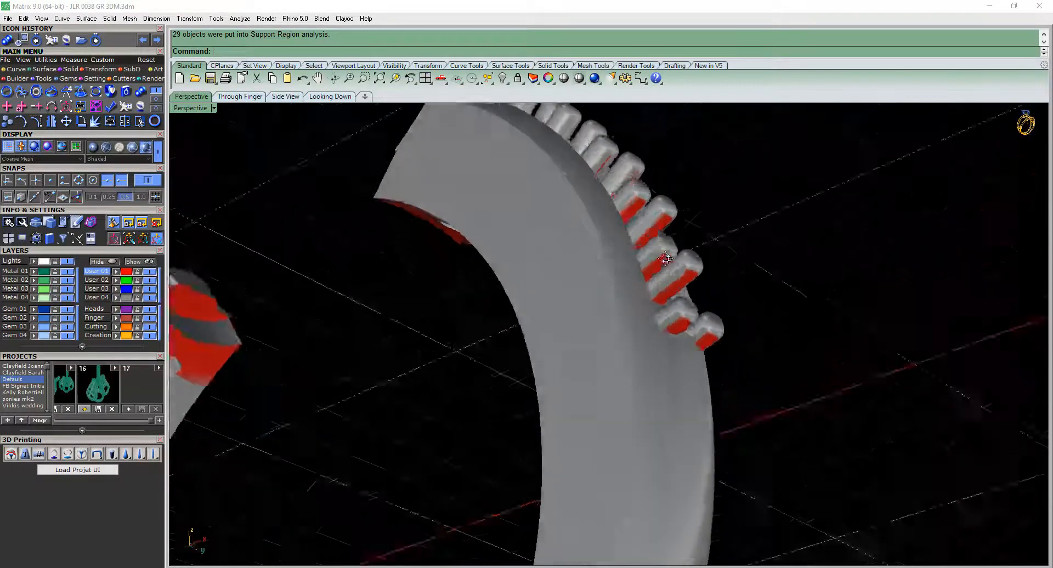
{"action": "right_click_drag", "start_coordinate": [666, 259], "coordinate": [675, 324]}
{"action": "right_click_drag", "start_coordinate": [649, 364], "coordinate": [676, 325]}
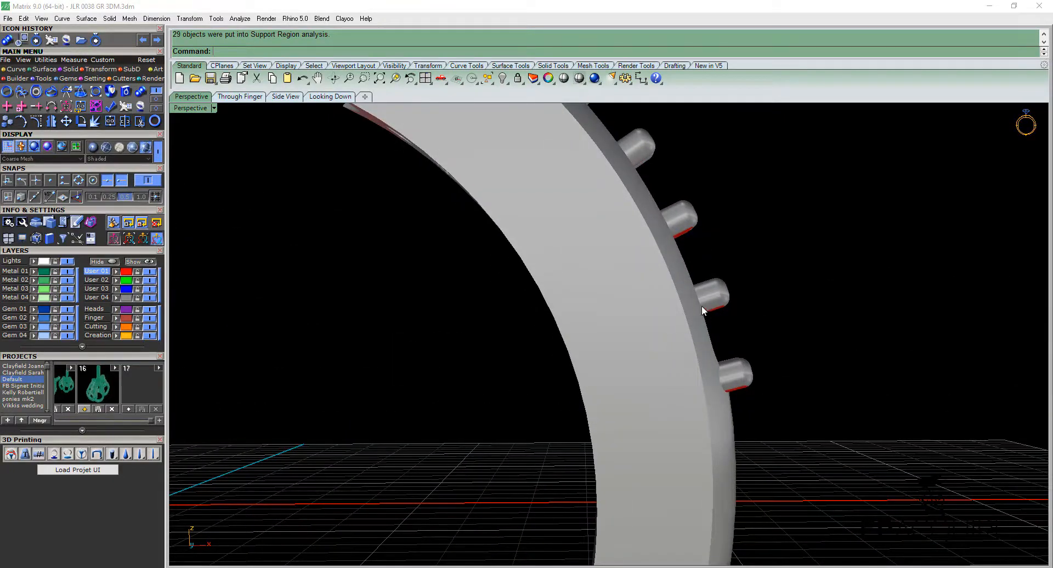
{"action": "scroll", "coordinate": [829, 325], "scroll_direction": "down", "scroll_amount": 5}
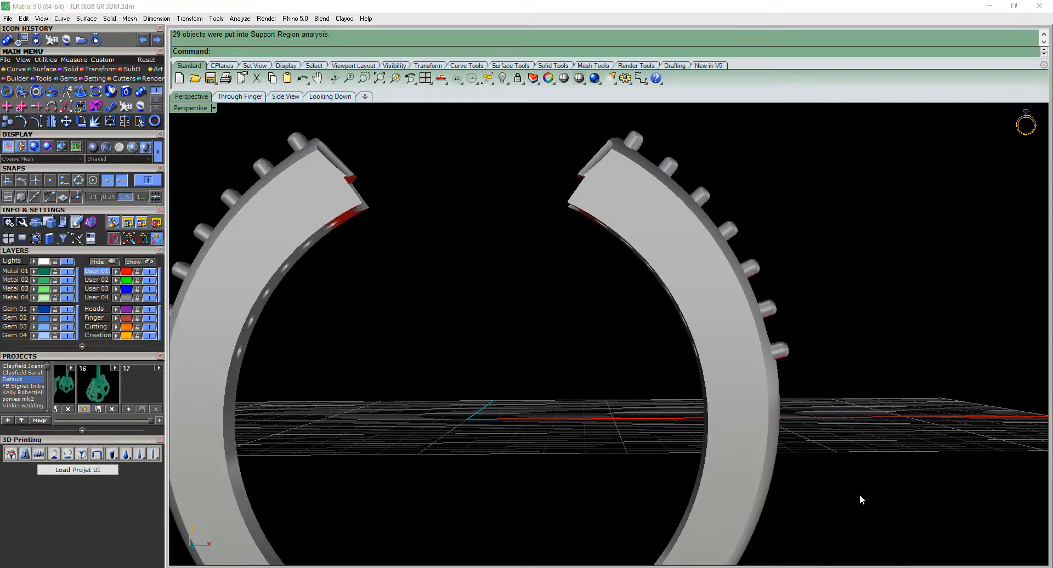
{"action": "scroll", "coordinate": [857, 351], "scroll_direction": "down", "scroll_amount": 5}
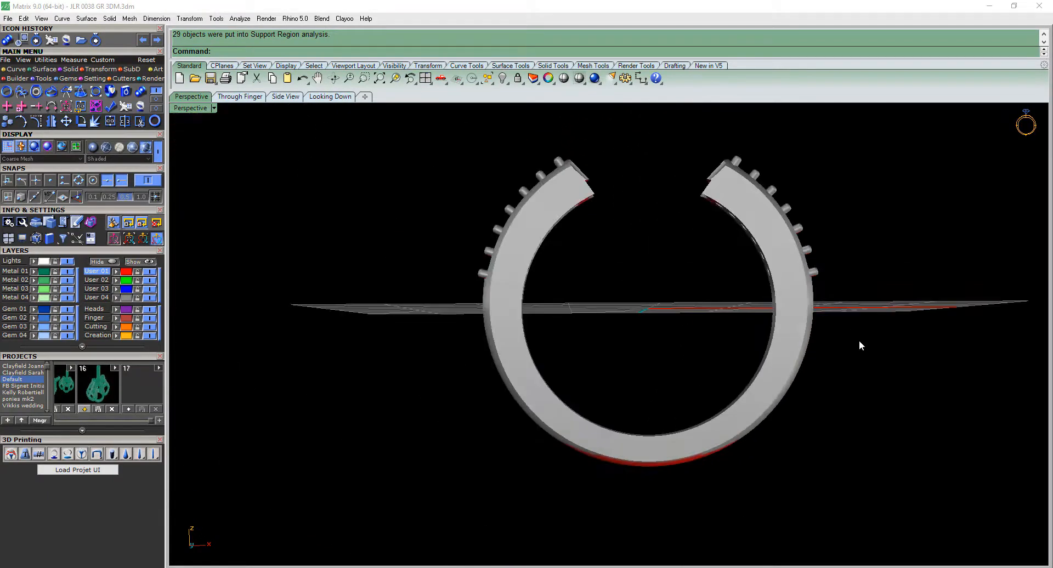
Generate a bottom sprue with an elliptical base beneath the shank, using all parts of the ring
{"action": "right_click_drag", "start_coordinate": [860, 342], "coordinate": [890, 234]}
{"action": "left_click_drag", "start_coordinate": [881, 123], "coordinate": [426, 505]}
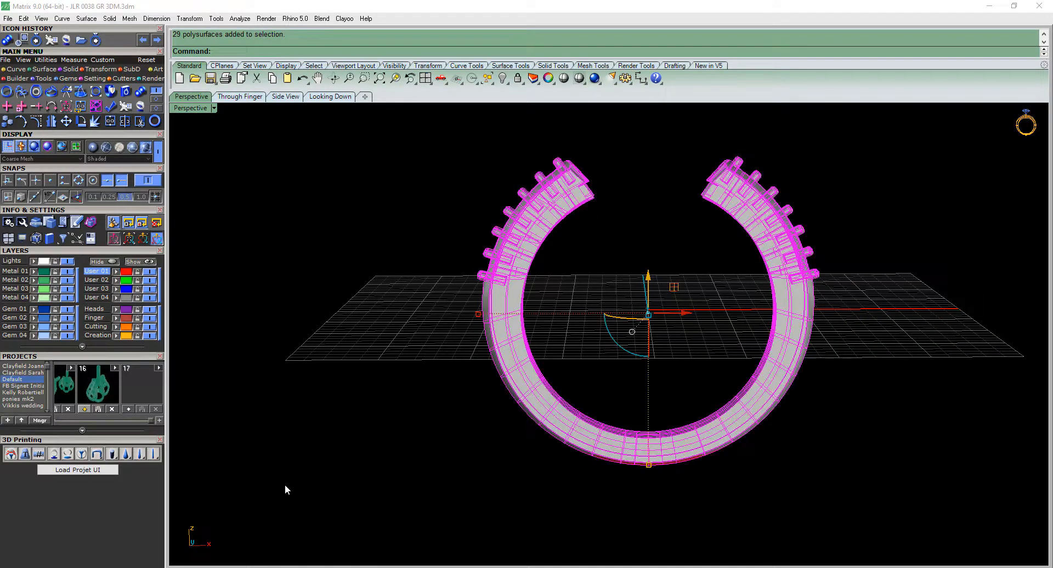
{"action": "left_click", "coordinate": [56, 459]}
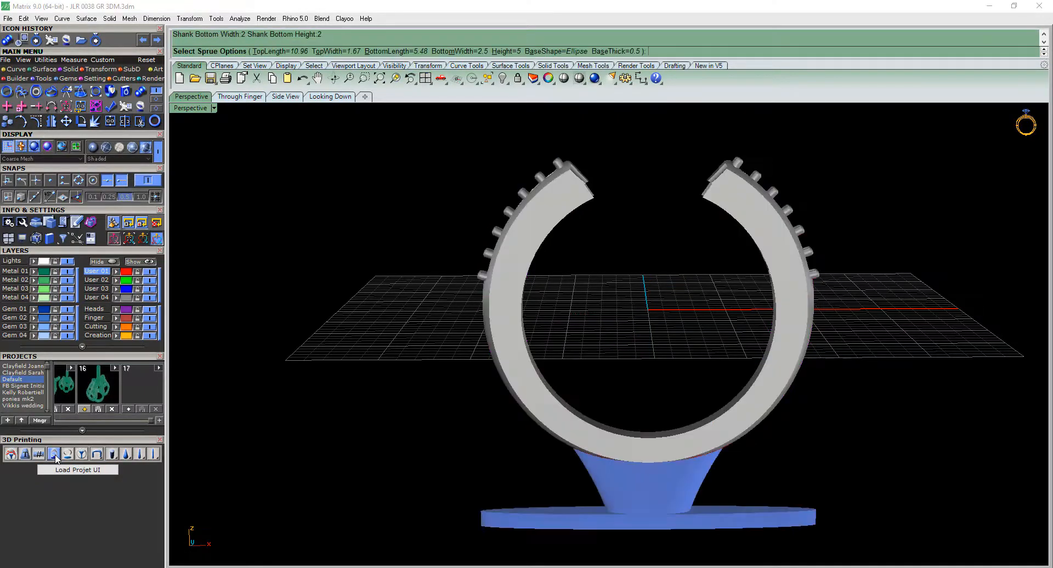
{"action": "right_click_drag", "start_coordinate": [887, 512], "coordinate": [646, 431]}
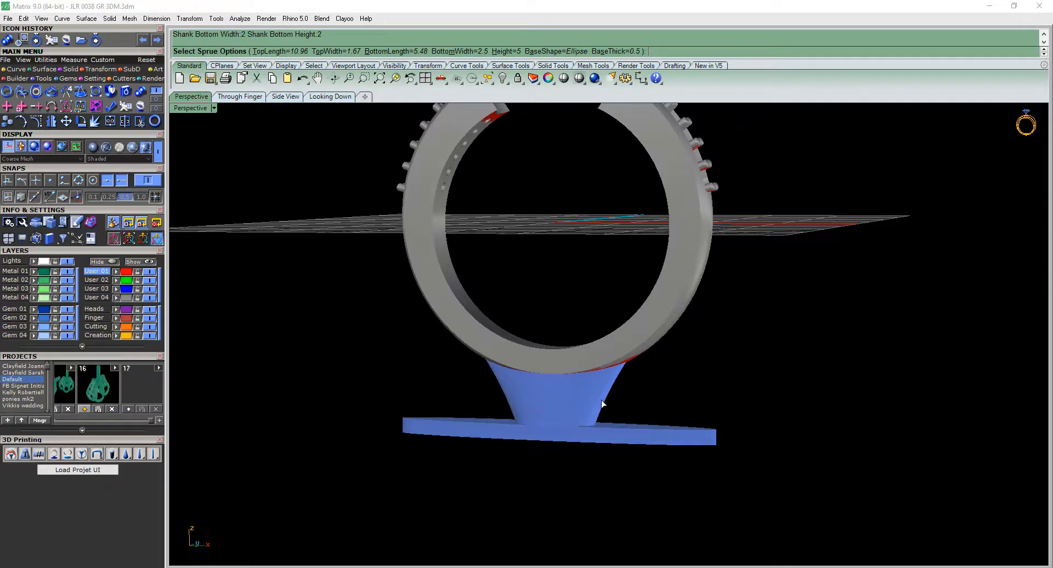
{"action": "right_click_drag", "start_coordinate": [602, 403], "coordinate": [660, 393]}
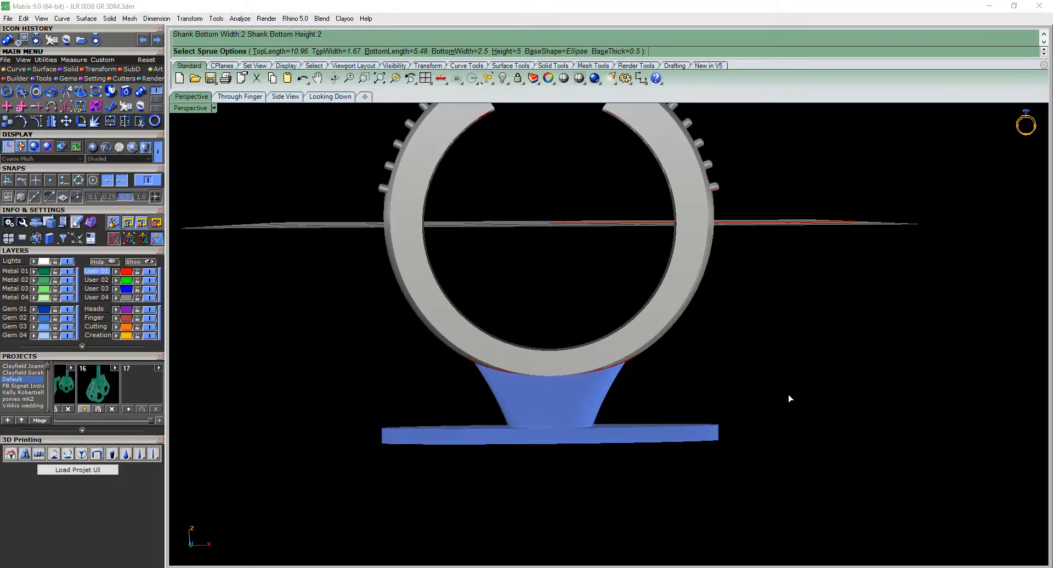
{"action": "right_click_drag", "start_coordinate": [790, 399], "coordinate": [759, 390]}
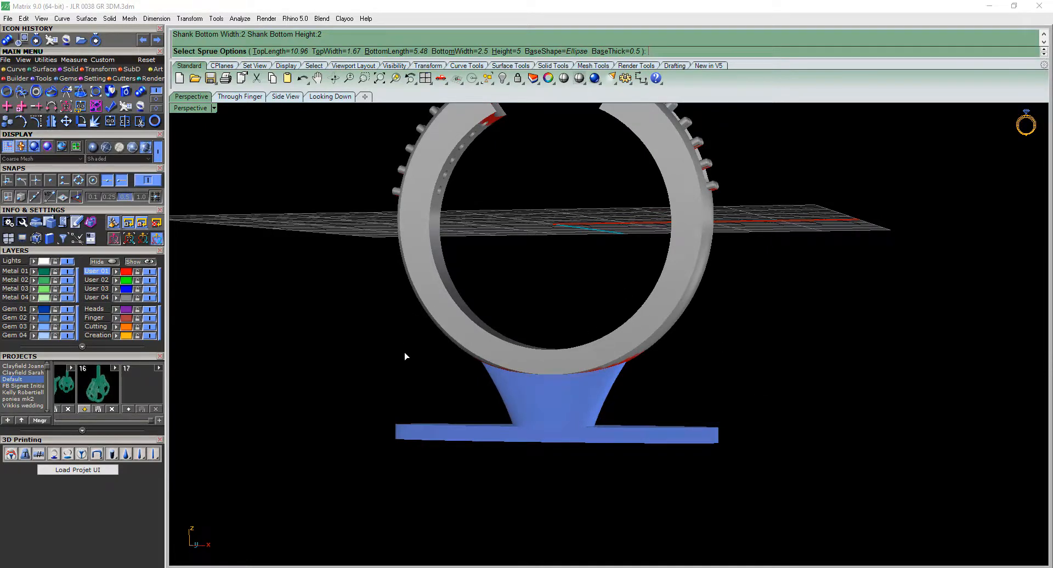
Set the sprue's top width to 1.3 so it fits within the shank's thickness
{"action": "right_click_drag", "start_coordinate": [406, 342], "coordinate": [406, 347]}
{"action": "right_click_drag", "start_coordinate": [508, 246], "coordinate": [519, 294], "text": "shift"}
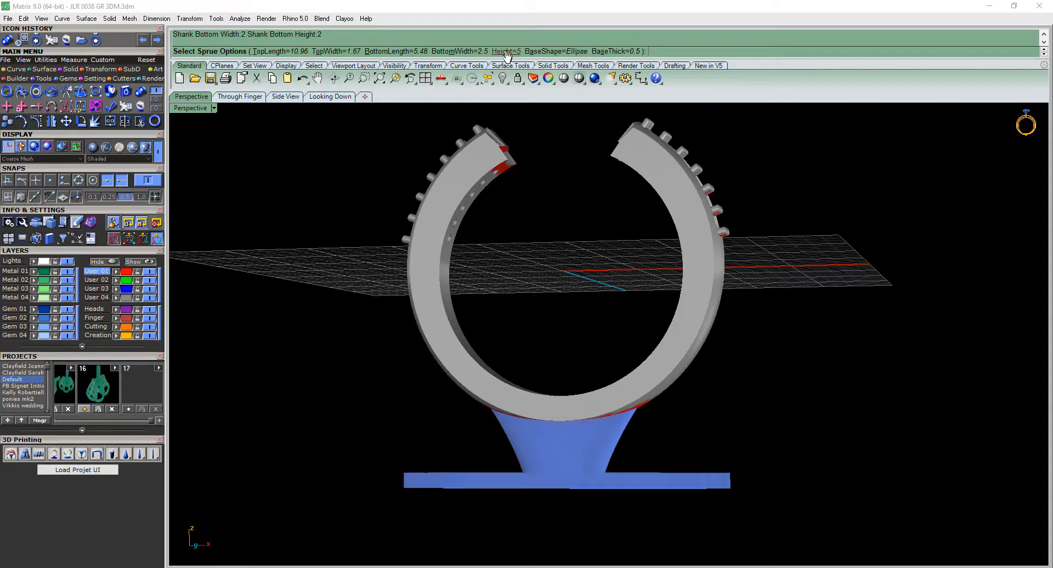
{"action": "right_click_drag", "start_coordinate": [653, 271], "coordinate": [664, 308]}
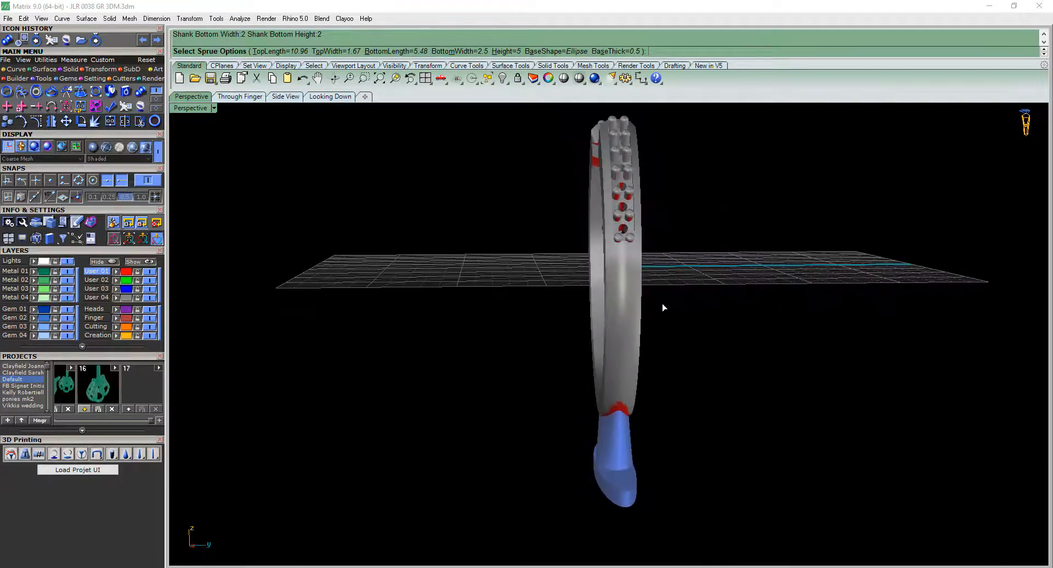
{"action": "left_click", "coordinate": [335, 51]}
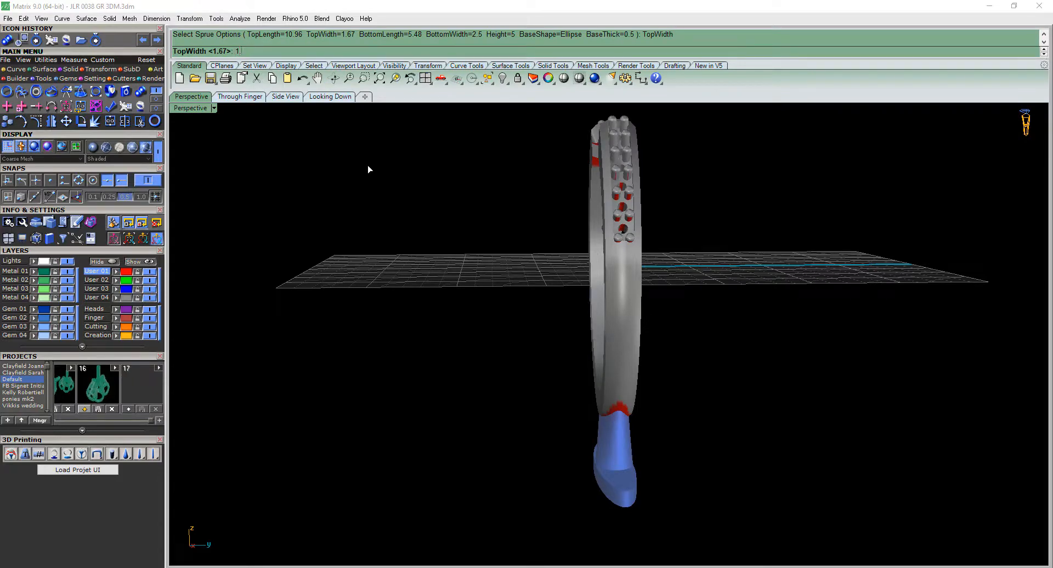
{"action": "key", "text": "Return"}
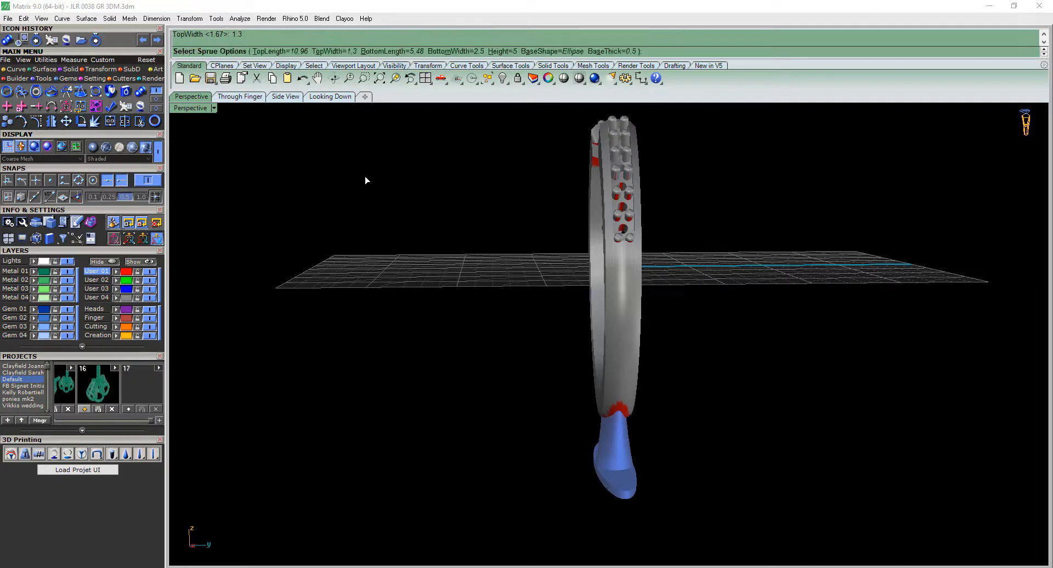
{"action": "right_click_drag", "start_coordinate": [606, 402], "coordinate": [629, 428]}
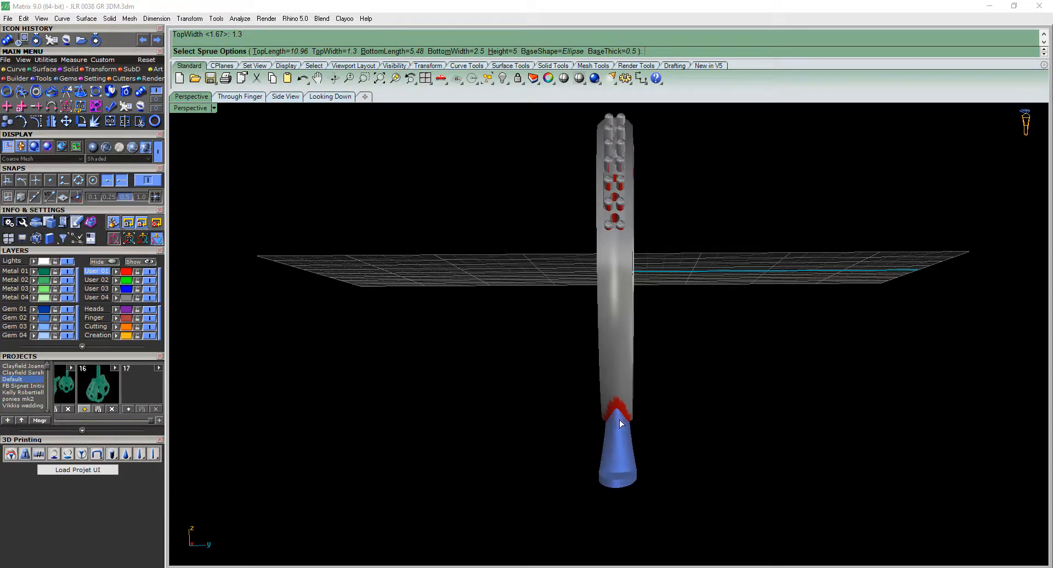
Set the sprue's height to 4 and create it under the shank
{"action": "right_click_drag", "start_coordinate": [389, 334], "coordinate": [504, 359]}
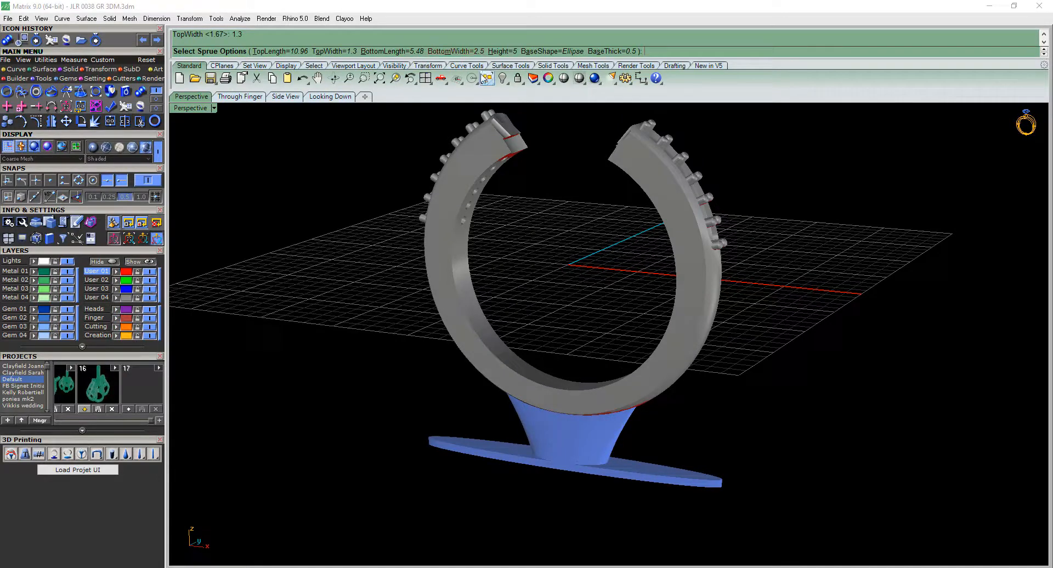
{"action": "left_click", "coordinate": [502, 52]}
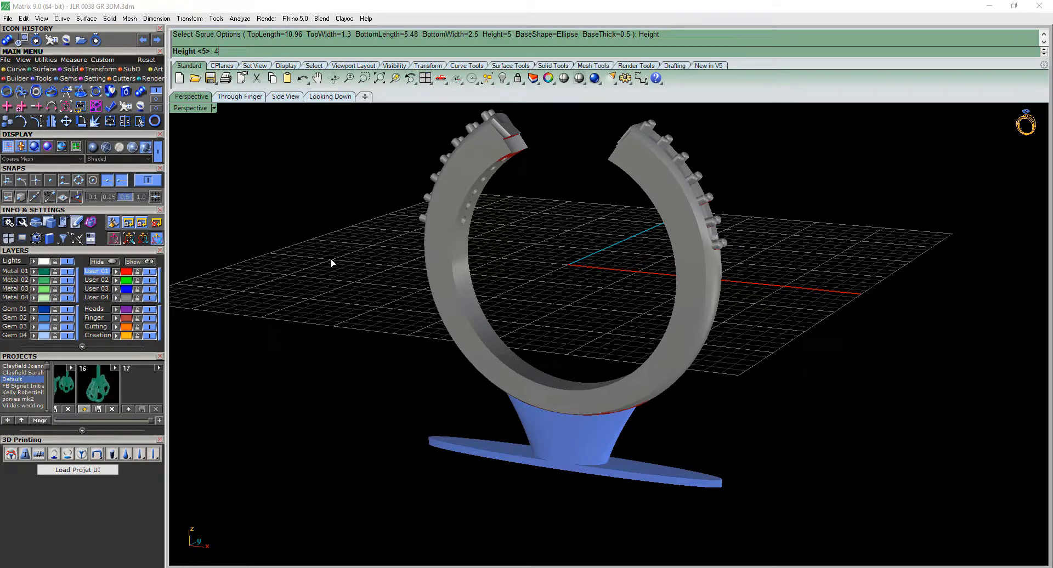
{"action": "key", "text": "Return"}
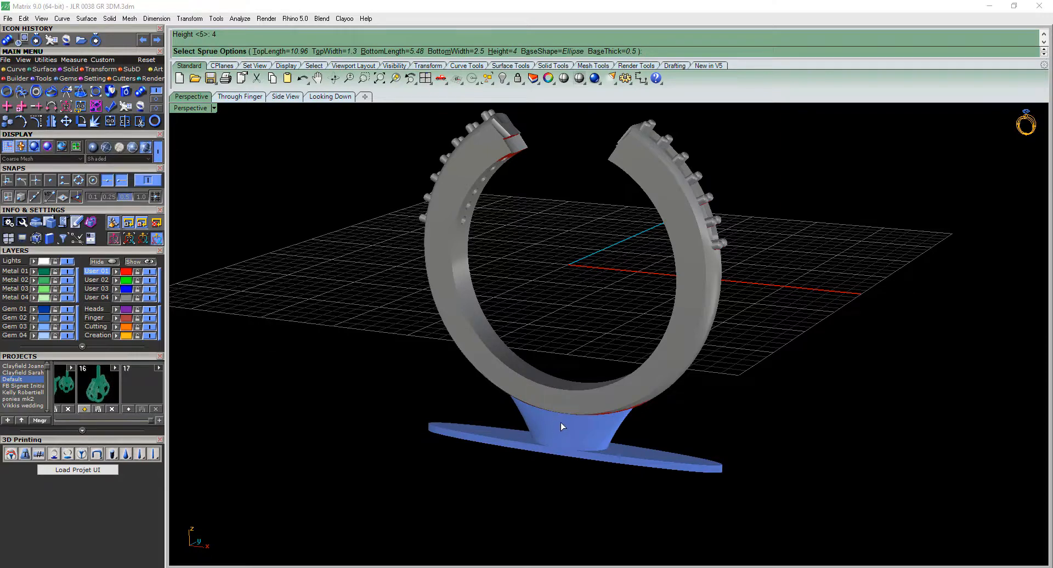
{"action": "right_click_drag", "start_coordinate": [647, 446], "coordinate": [613, 450]}
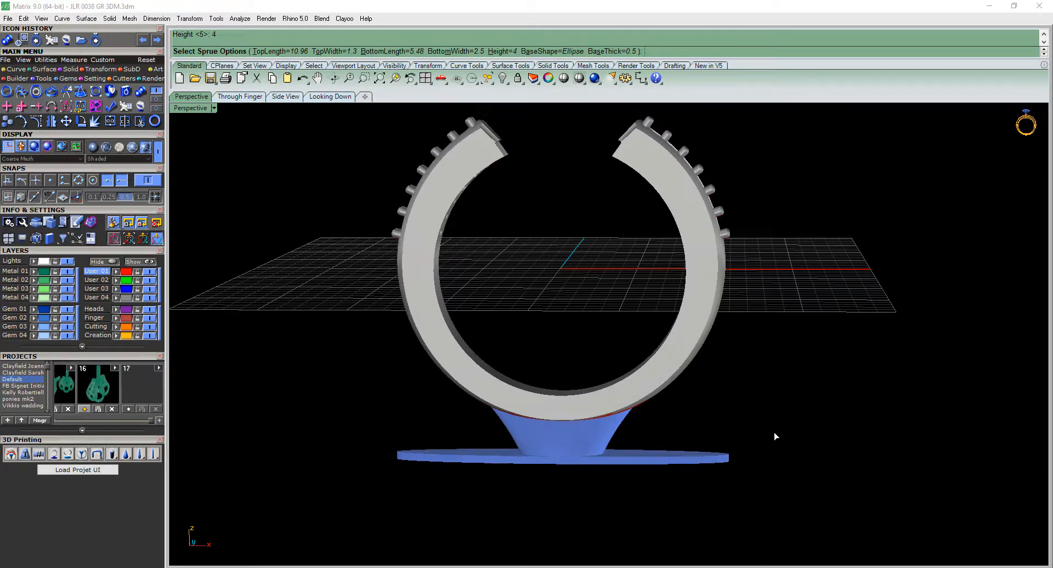
{"action": "key", "text": "Return"}
Examine the flagged support regions on the shank's open ends, prongs and underside from below and from the sides
{"action": "right_click_drag", "start_coordinate": [824, 419], "coordinate": [618, 282]}
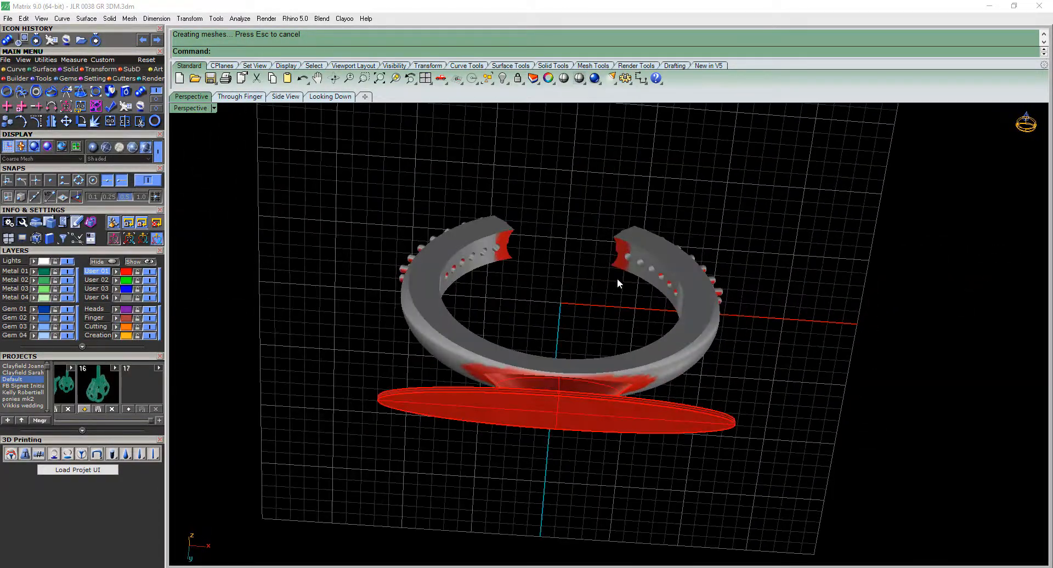
{"action": "right_click_drag", "start_coordinate": [554, 262], "coordinate": [558, 373]}
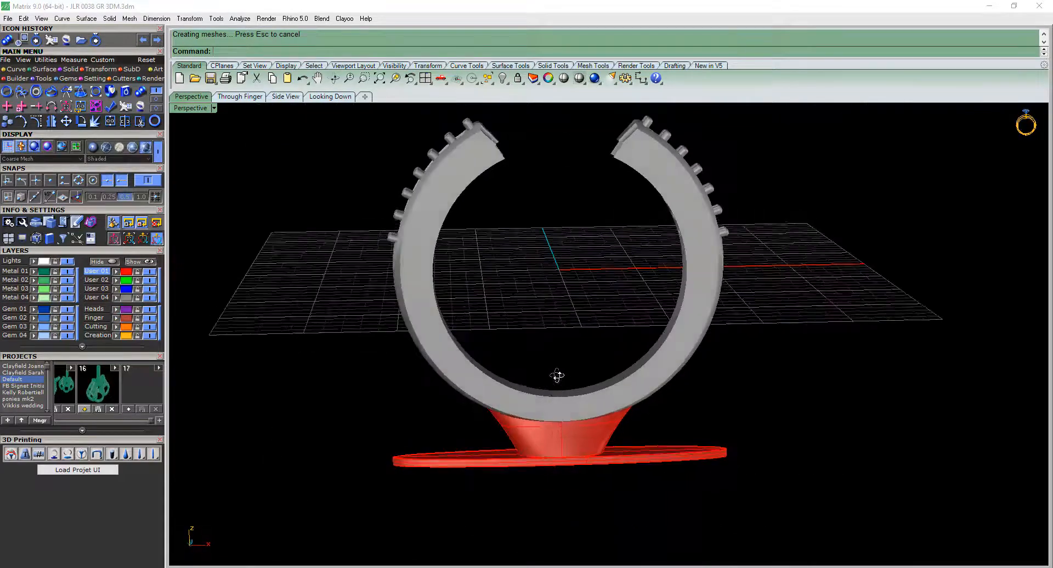
{"action": "right_click_drag", "start_coordinate": [573, 275], "coordinate": [602, 224]}
{"action": "scroll", "coordinate": [501, 222], "scroll_direction": "up", "scroll_amount": 5}
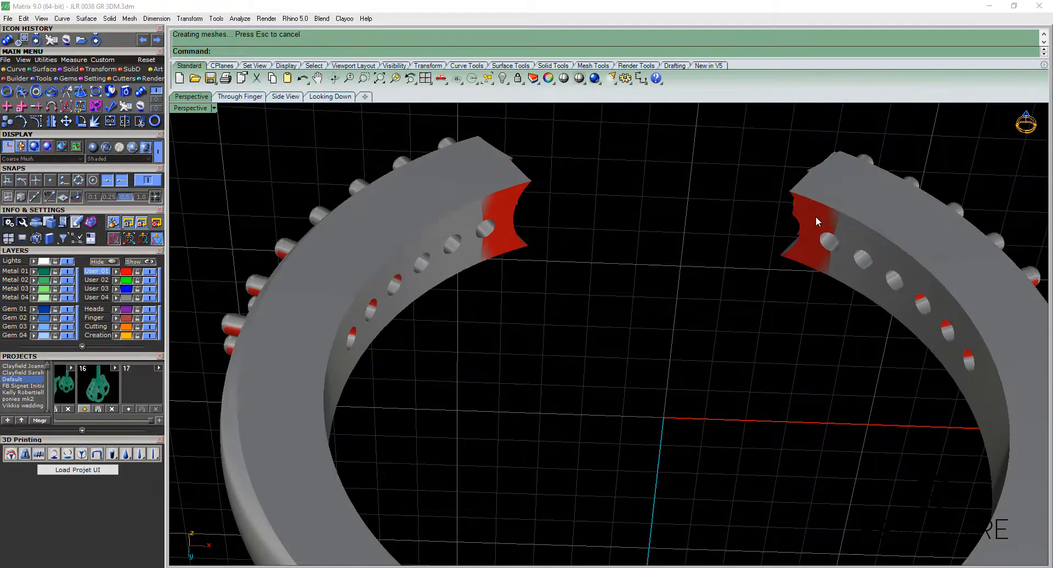
{"action": "scroll", "coordinate": [723, 296], "scroll_direction": "down", "scroll_amount": 5}
{"action": "right_click_drag", "start_coordinate": [722, 296], "coordinate": [891, 290]}
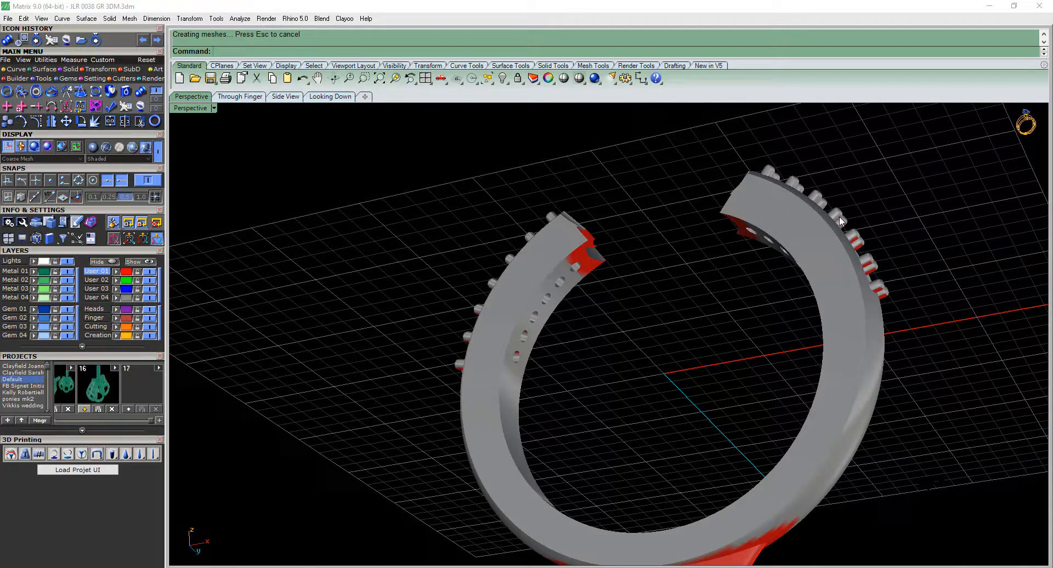
{"action": "right_click_drag", "start_coordinate": [628, 376], "coordinate": [627, 288]}
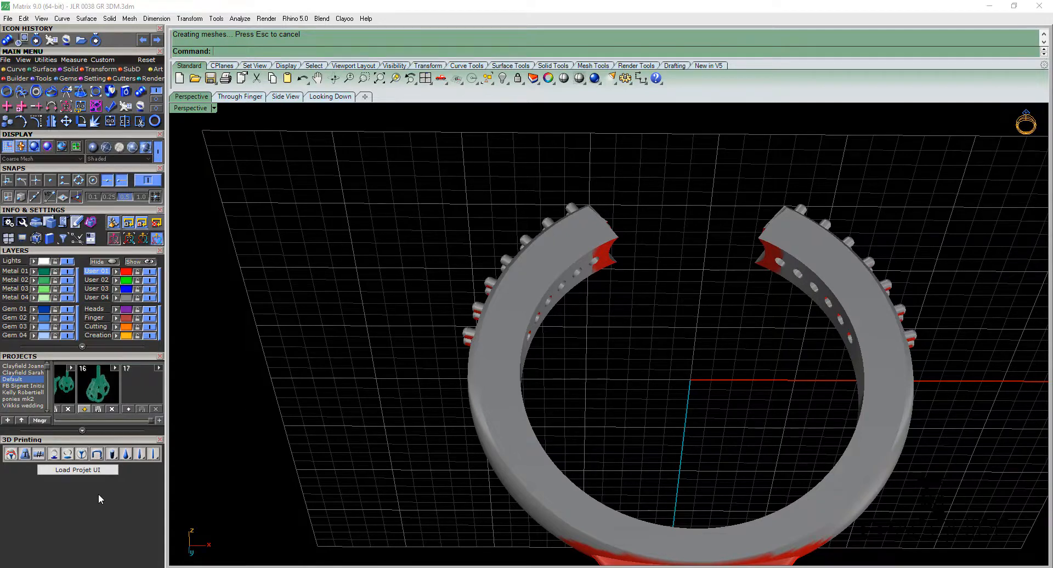
Start a branching support inside the ring and anchor its vertical trunk at the height of the ring's centre
{"action": "left_click", "coordinate": [82, 457]}
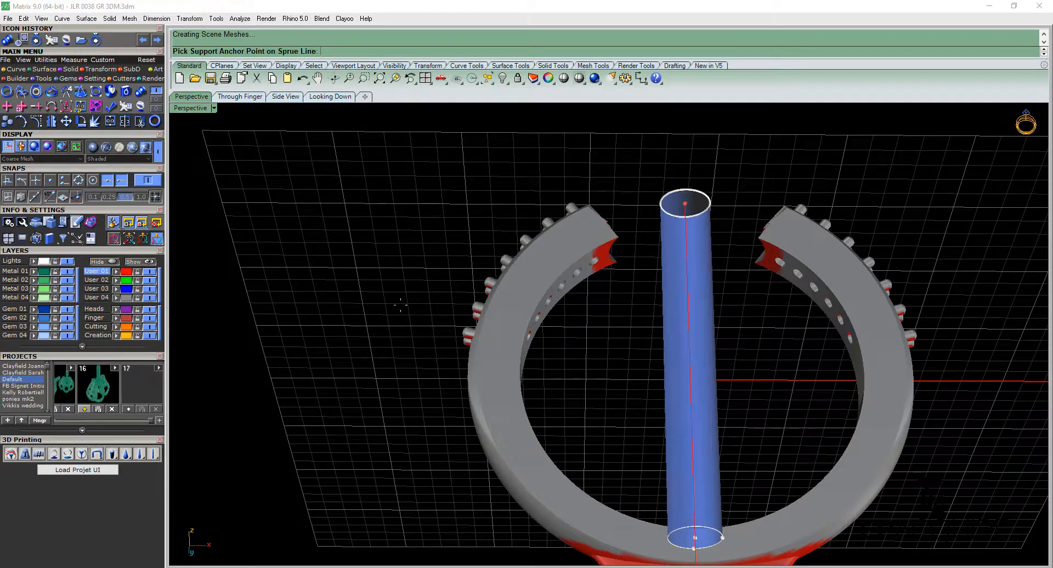
{"action": "right_click_drag", "start_coordinate": [794, 393], "coordinate": [745, 310]}
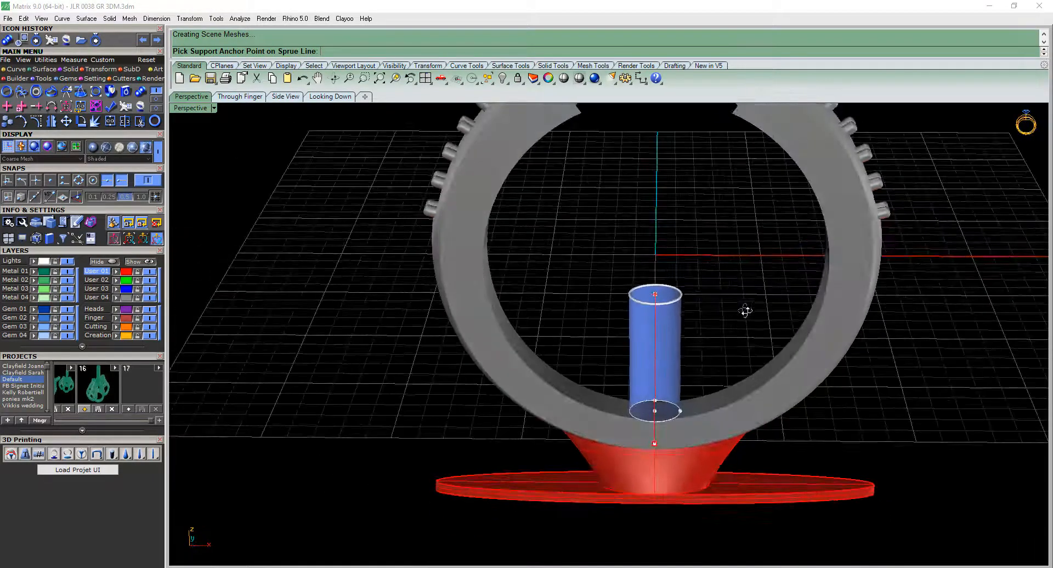
{"action": "right_click_drag", "start_coordinate": [701, 281], "coordinate": [696, 259]}
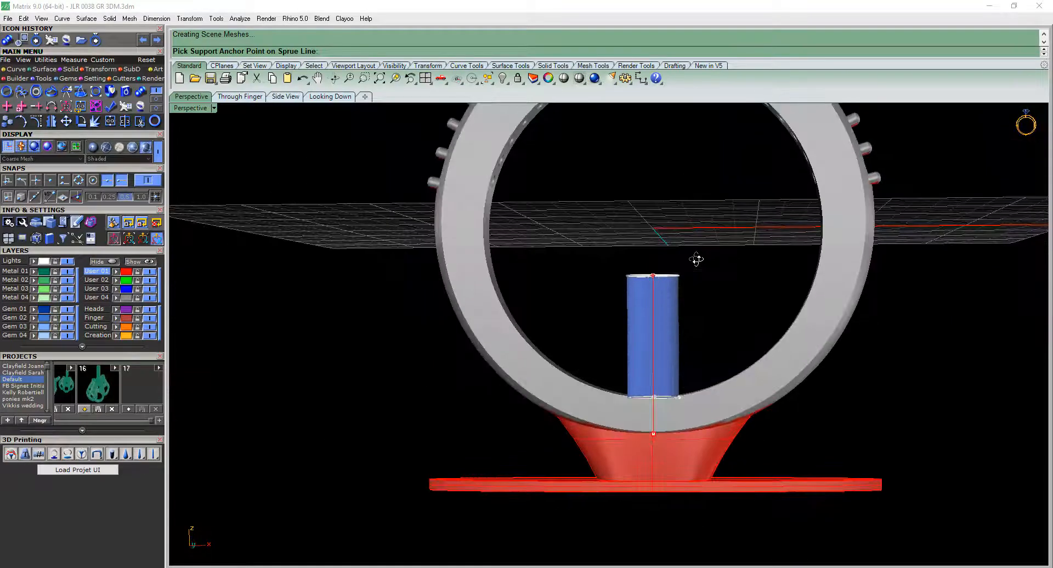
{"action": "scroll", "coordinate": [698, 259], "scroll_direction": "down", "scroll_amount": 4}
{"action": "right_click_drag", "start_coordinate": [702, 320], "coordinate": [704, 334]}
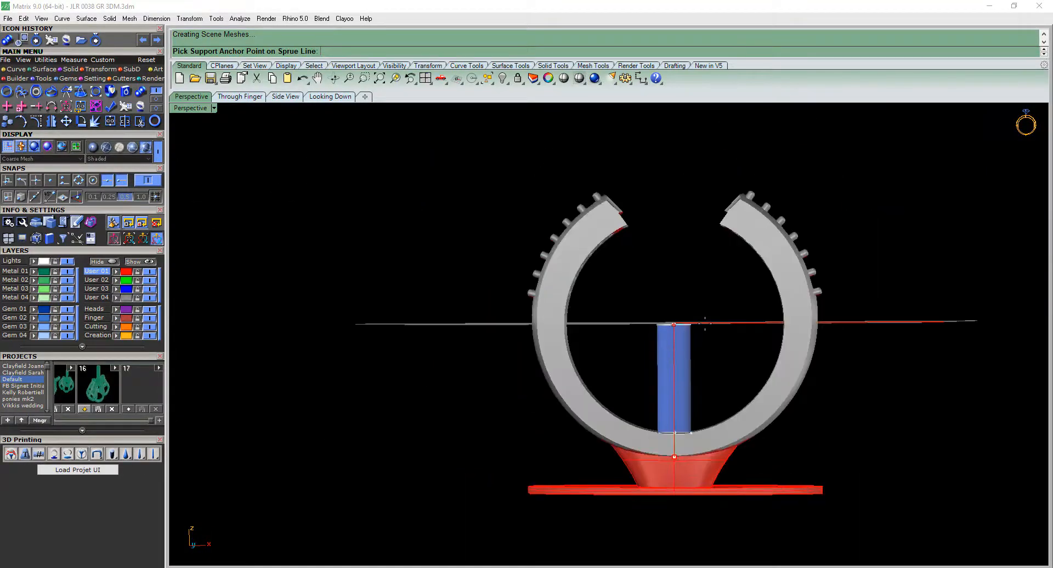
{"action": "left_click", "coordinate": [704, 323]}
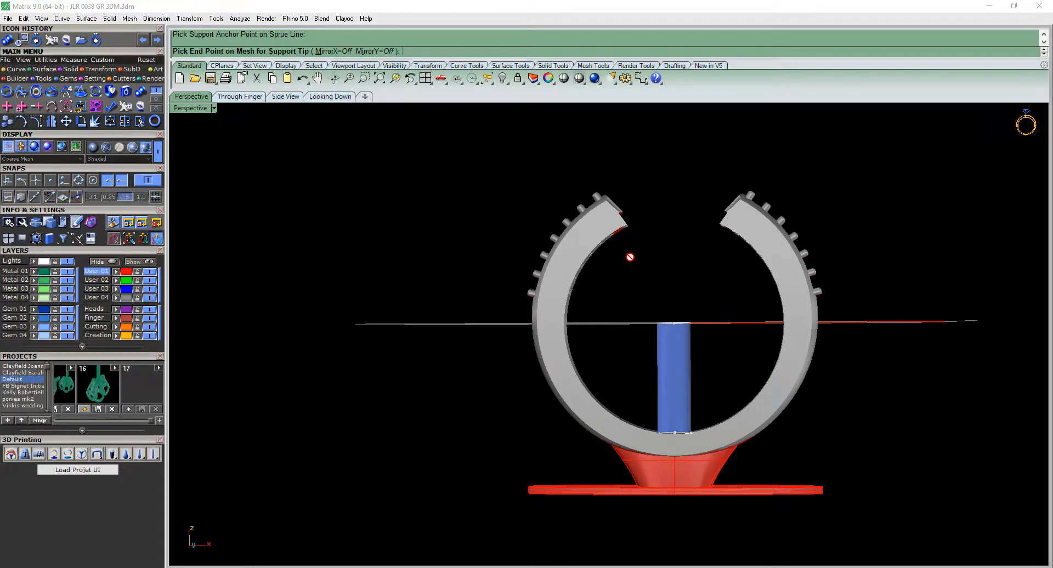
With object snaps off and MirrorX and MirrorY on, place support tips on the flagged inner surfaces of both open ends
{"action": "right_click_drag", "start_coordinate": [630, 257], "coordinate": [639, 204]}
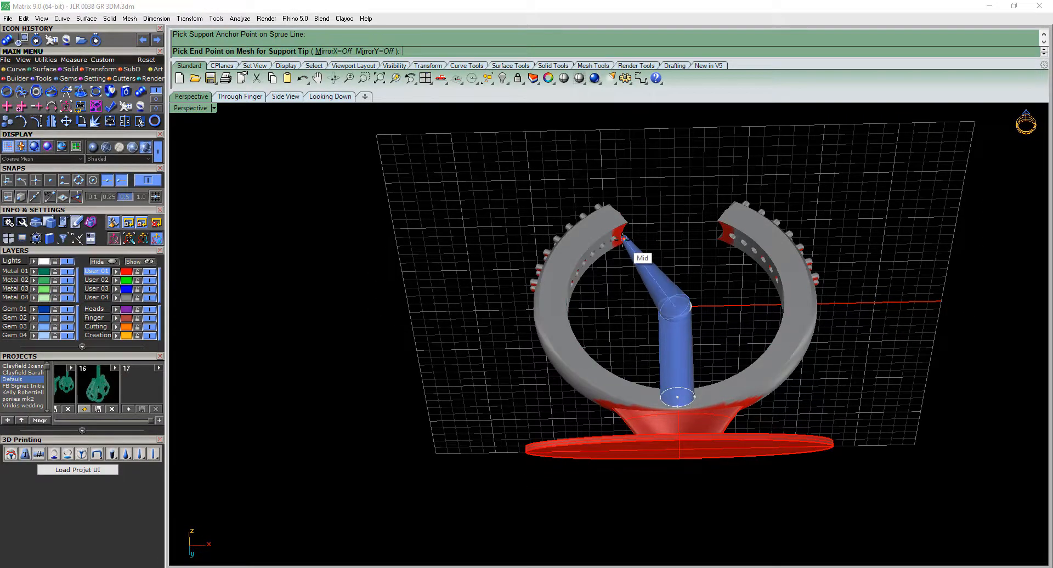
{"action": "scroll", "coordinate": [624, 239], "scroll_direction": "up", "scroll_amount": 10}
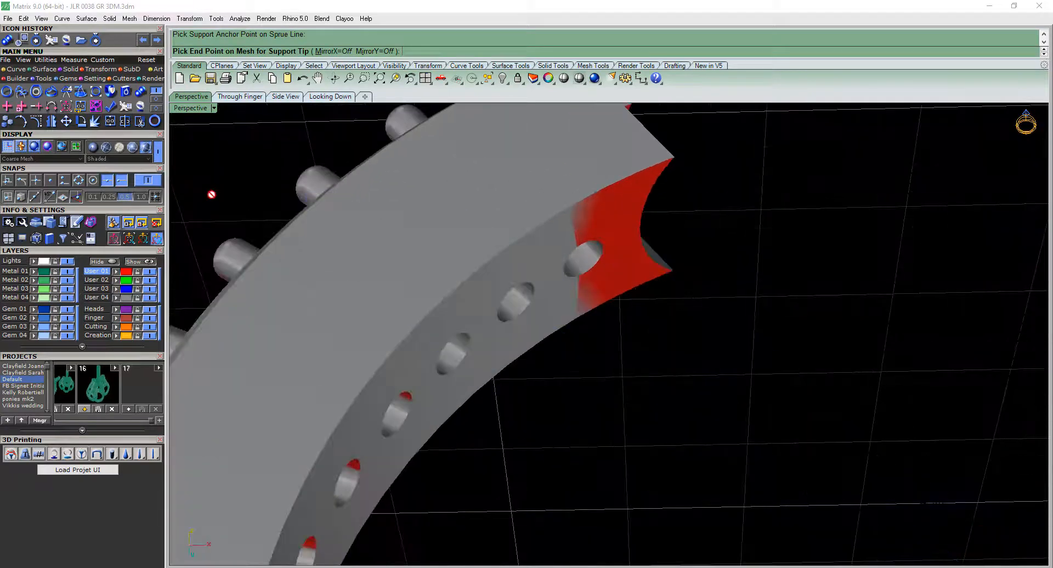
{"action": "left_click", "coordinate": [147, 180]}
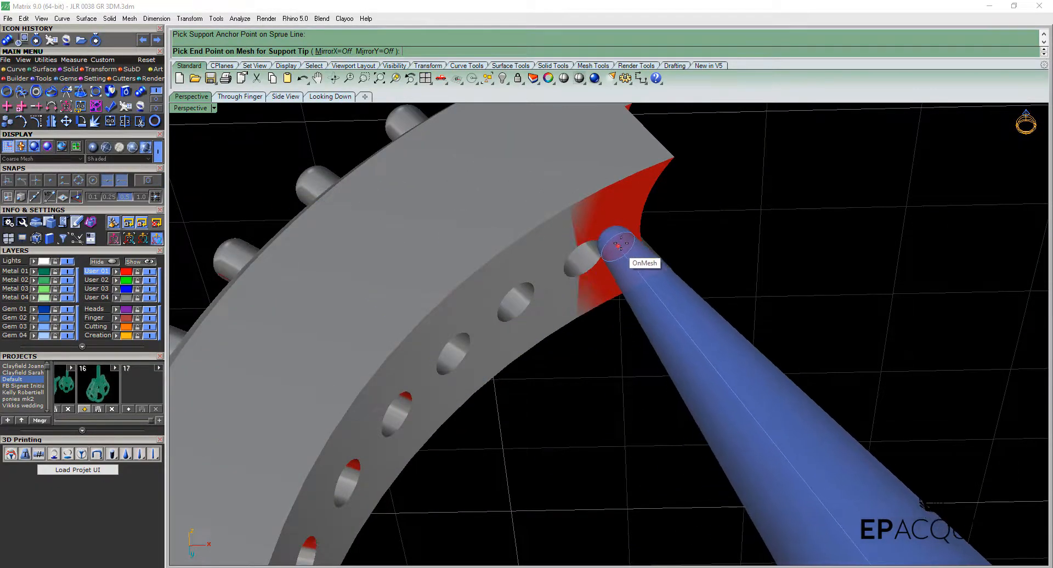
{"action": "scroll", "coordinate": [615, 249], "scroll_direction": "down", "scroll_amount": 5}
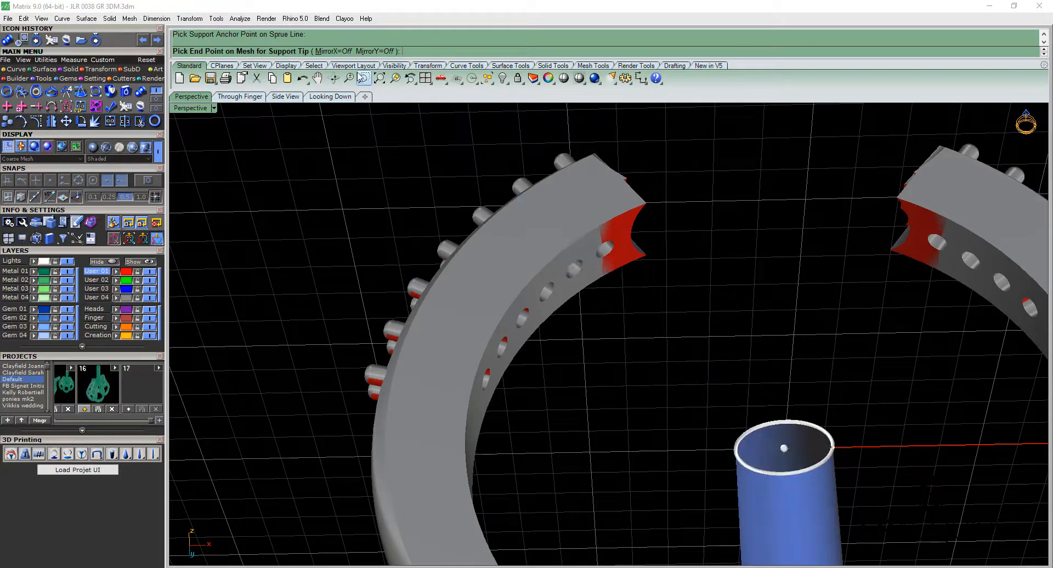
{"action": "left_click", "coordinate": [332, 52]}
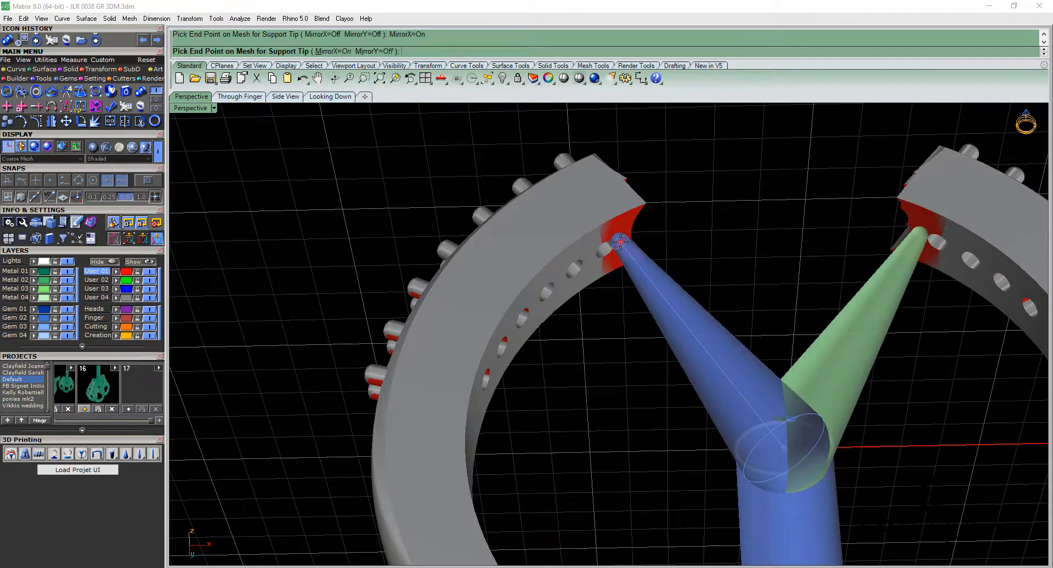
{"action": "left_click", "coordinate": [375, 51]}
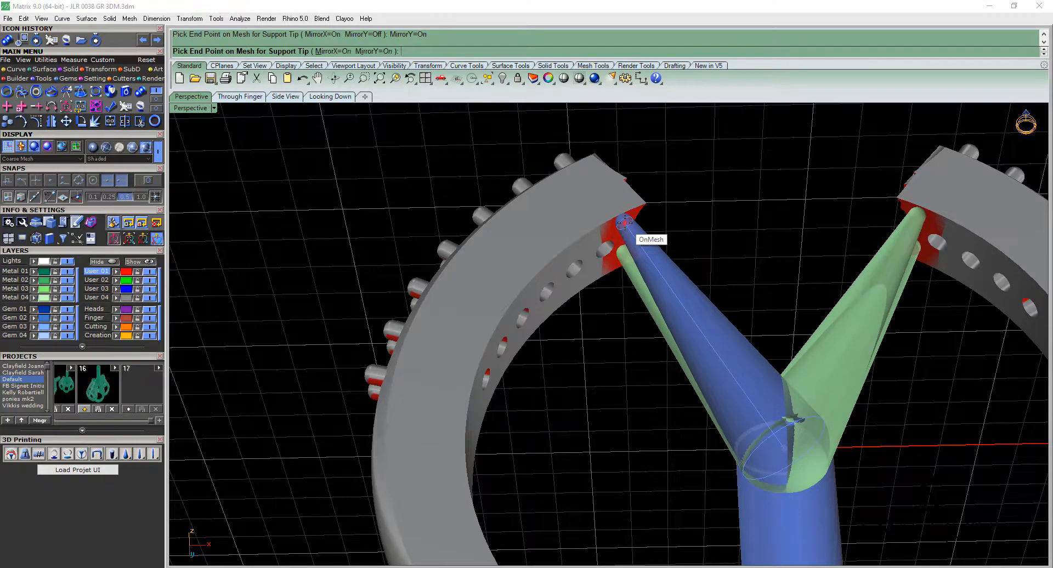
{"action": "scroll", "coordinate": [624, 222], "scroll_direction": "up", "scroll_amount": 6}
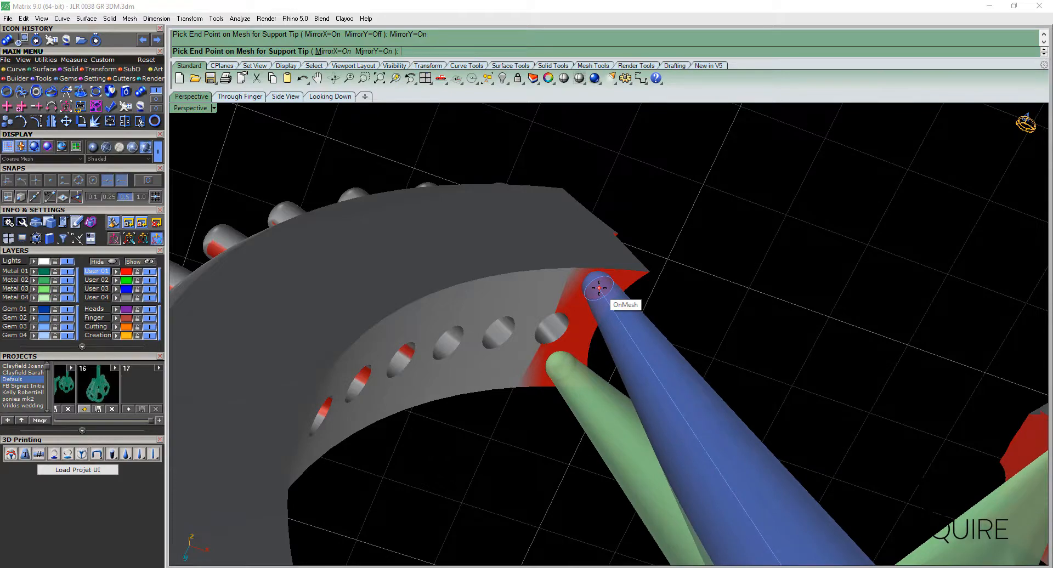
{"action": "left_click", "coordinate": [599, 288]}
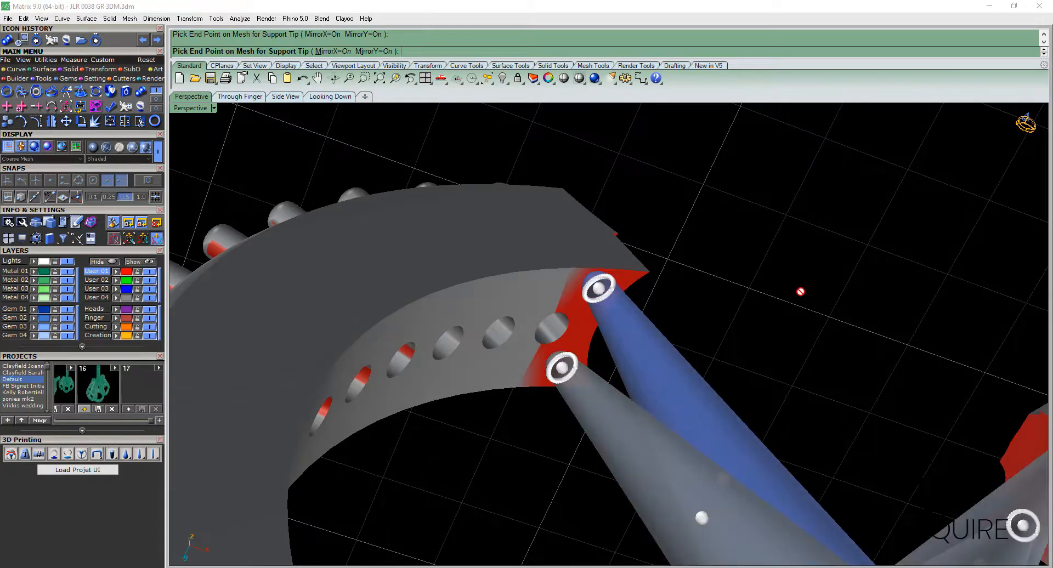
Inspect the support's trunk and the joints where its mirrored branches meet it
{"action": "scroll", "coordinate": [802, 290], "scroll_direction": "down", "scroll_amount": 11}
{"action": "right_click_drag", "start_coordinate": [821, 274], "coordinate": [738, 457]}
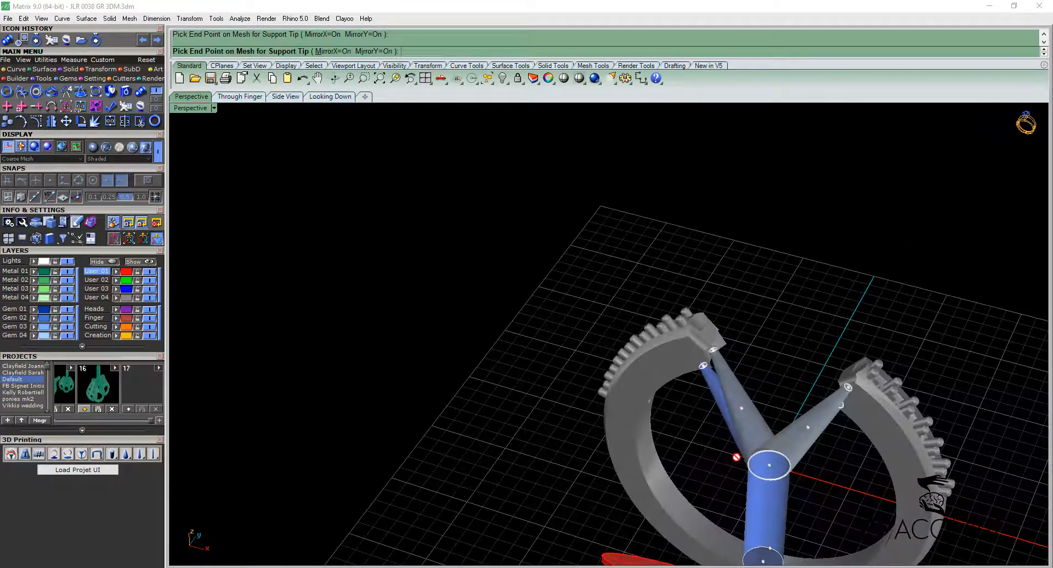
{"action": "right_click_drag", "start_coordinate": [850, 514], "coordinate": [713, 339], "text": "shift"}
{"action": "scroll", "coordinate": [670, 298], "scroll_direction": "up", "scroll_amount": 8}
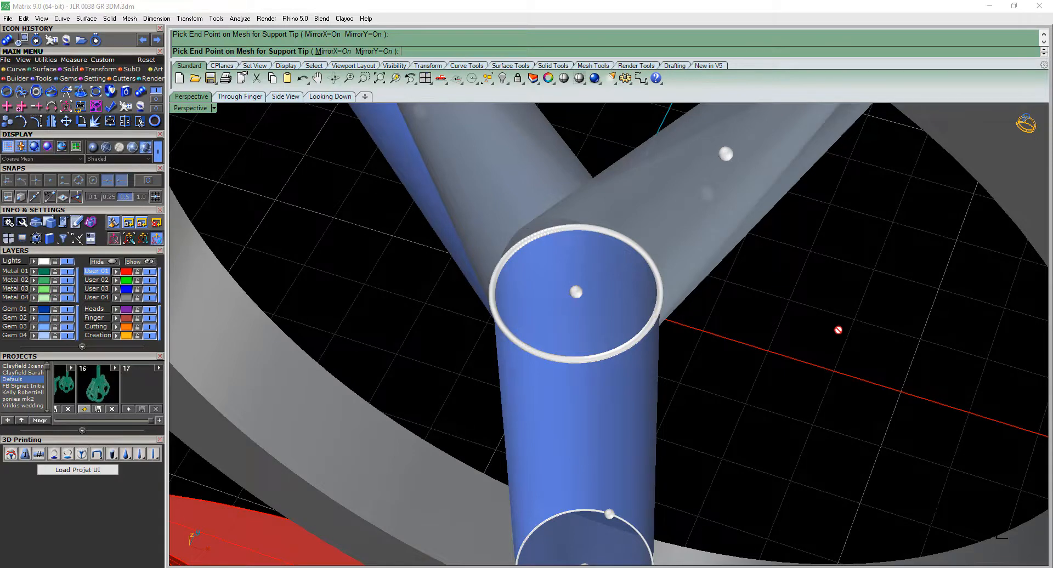
{"action": "right_click_drag", "start_coordinate": [837, 330], "coordinate": [719, 305]}
{"action": "scroll", "coordinate": [649, 338], "scroll_direction": "down", "scroll_amount": 5}
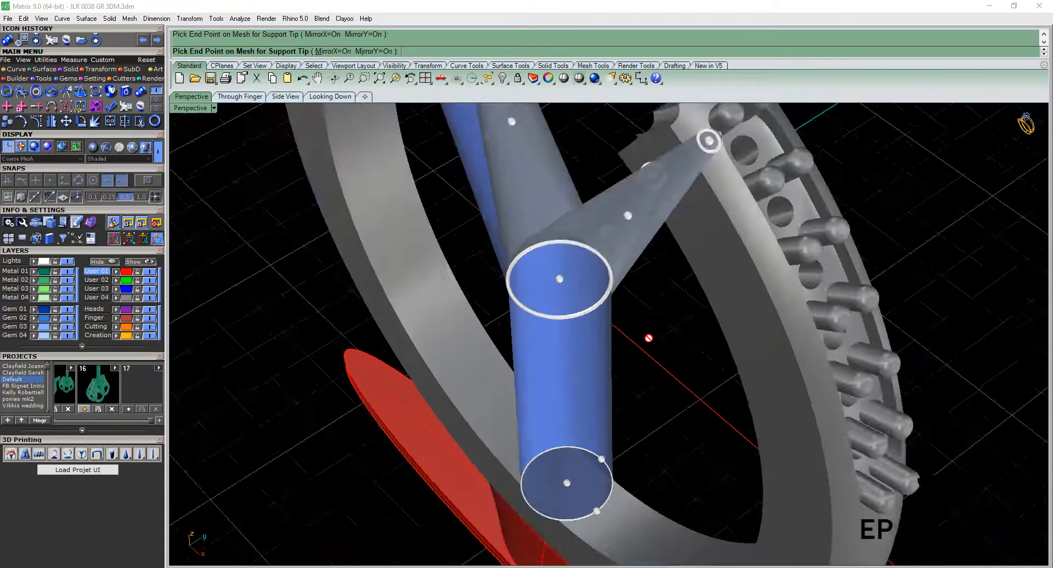
Finish placing the support tips and shrink the sprue diameter at the joint where the branches meet the trunk
{"action": "right_click", "coordinate": [648, 337]}
{"action": "right_click_drag", "start_coordinate": [647, 380], "coordinate": [659, 372]}
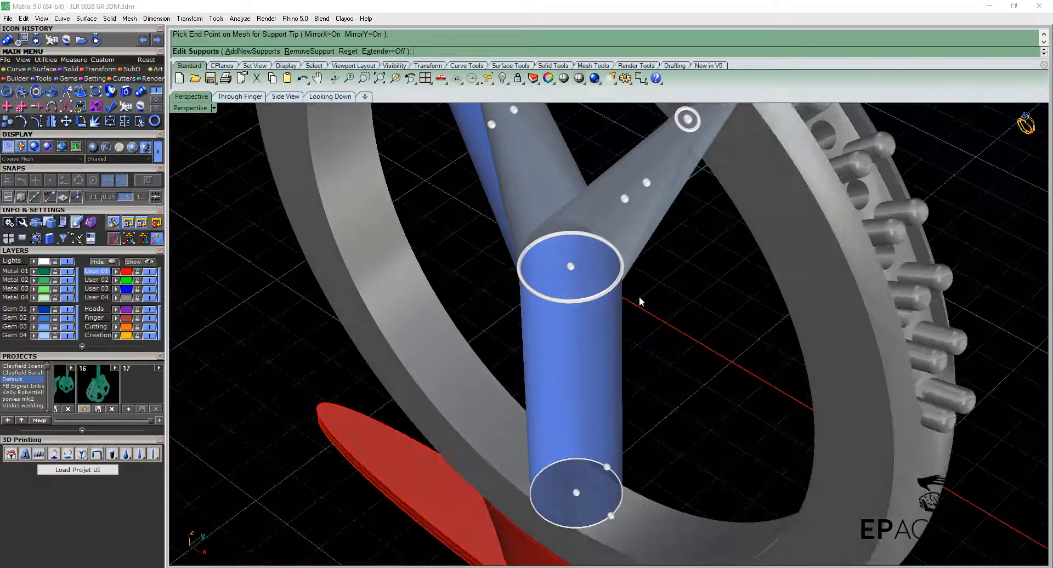
{"action": "left_click", "coordinate": [605, 239]}
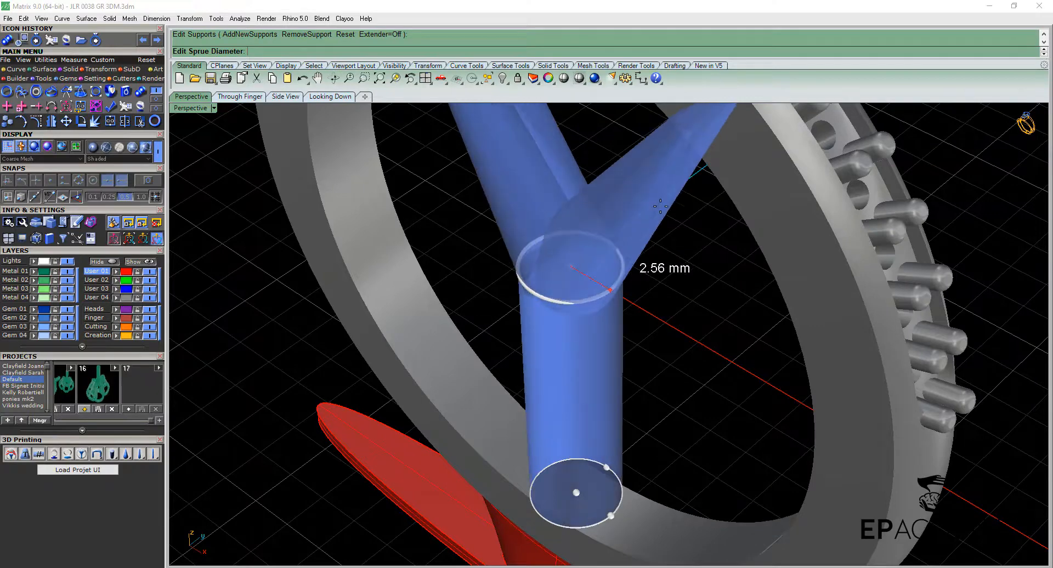
{"action": "left_click", "coordinate": [568, 263]}
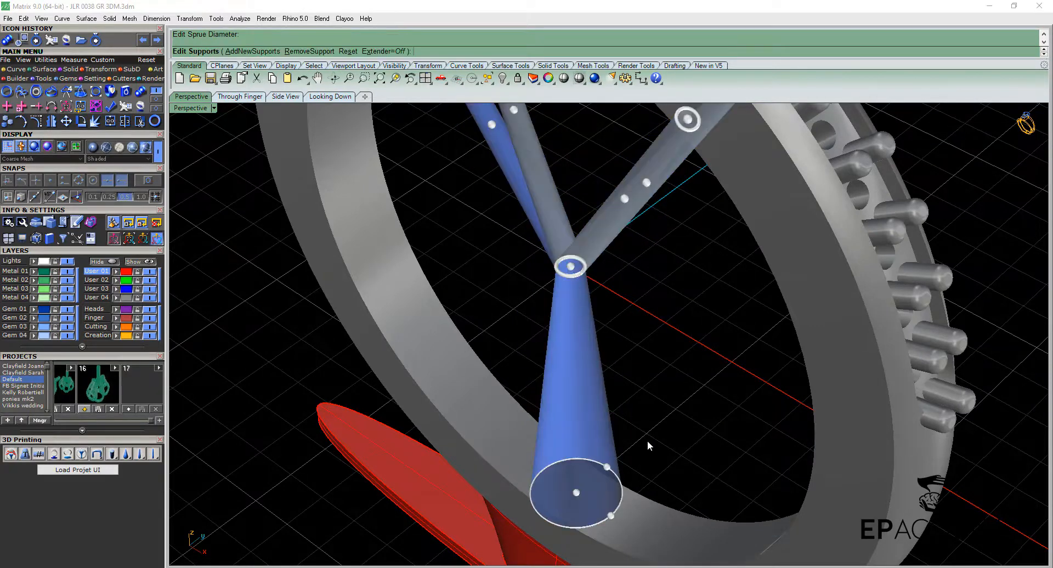
Narrow the base of the support trunk in both directions, giving its X width about 0.7 mm
{"action": "left_click", "coordinate": [607, 468]}
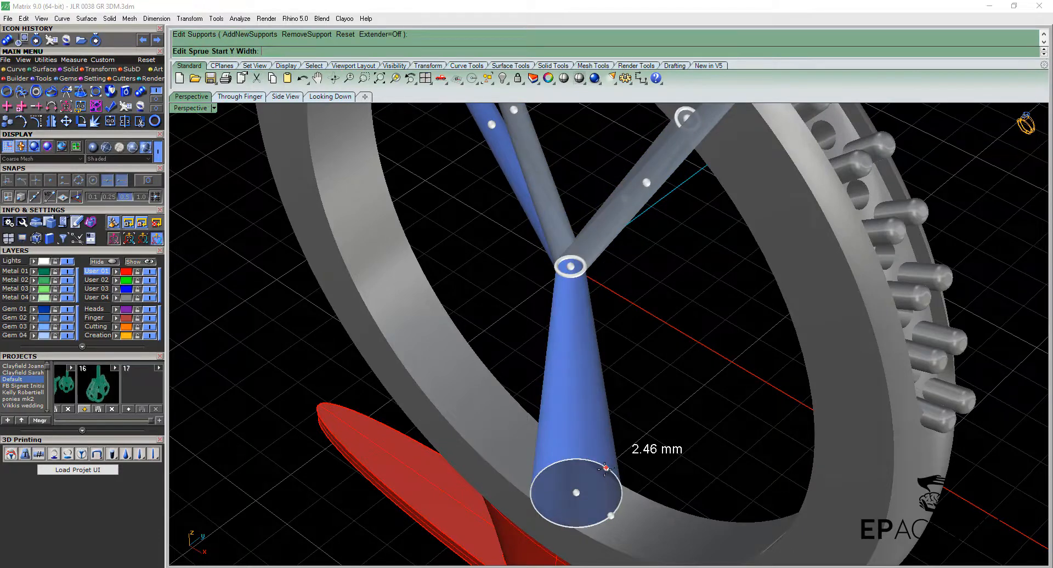
{"action": "left_click", "coordinate": [590, 482]}
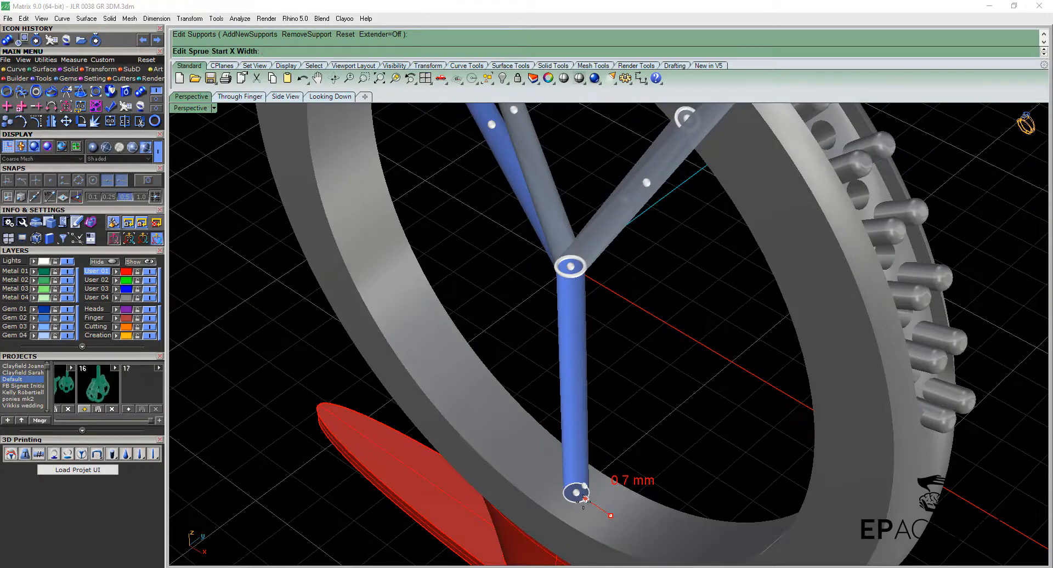
{"action": "left_click", "coordinate": [584, 501]}
Reduce the end tip diameter of the mirrored branches to about 0.38 mm and generate the supports
{"action": "scroll", "coordinate": [584, 502], "scroll_direction": "down", "scroll_amount": 2}
{"action": "right_click_drag", "start_coordinate": [584, 501], "coordinate": [645, 370]}
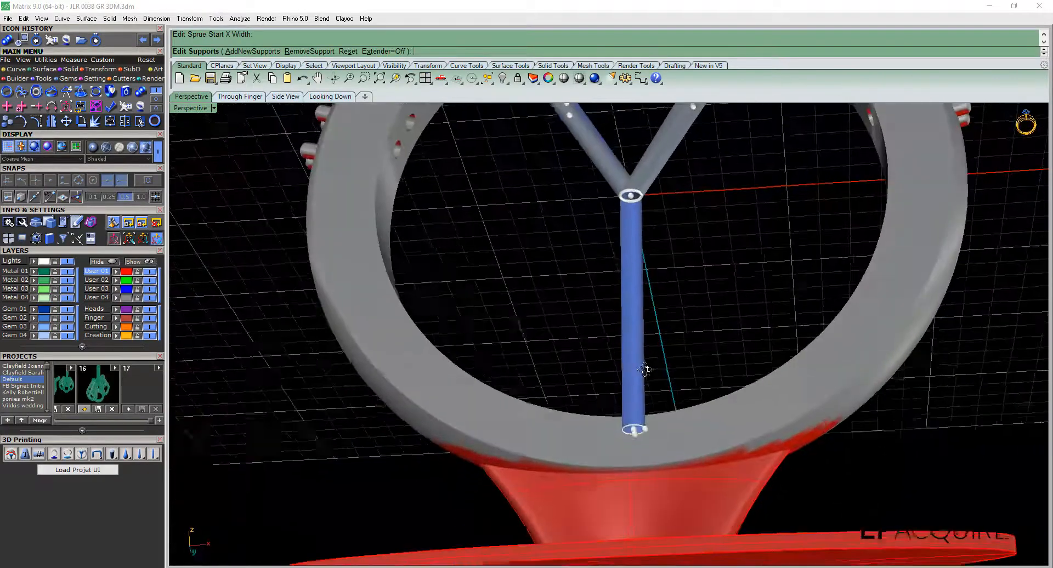
{"action": "right_click_drag", "start_coordinate": [677, 292], "coordinate": [644, 439]}
{"action": "scroll", "coordinate": [465, 282], "scroll_direction": "up", "scroll_amount": 5}
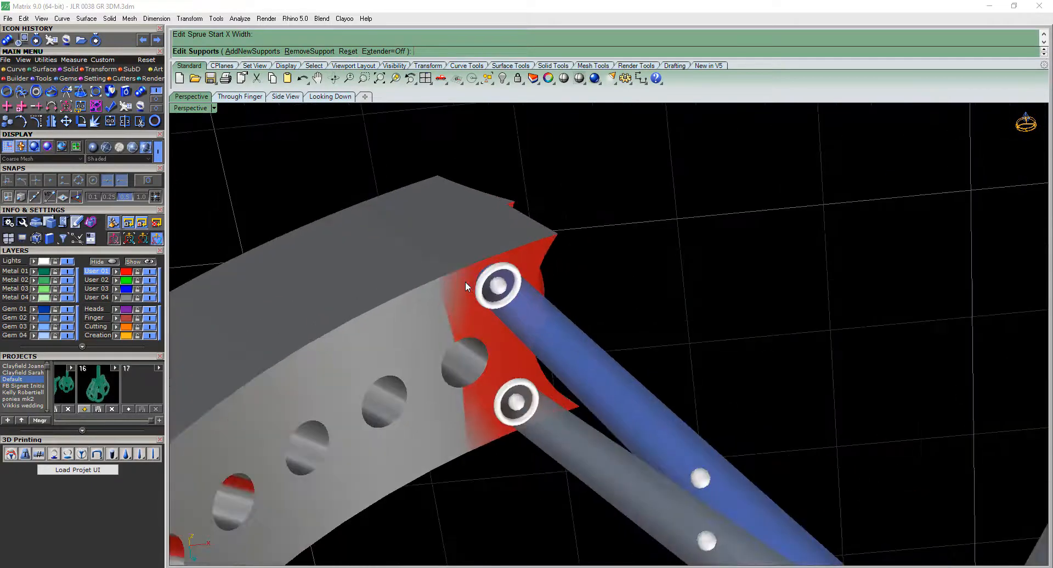
{"action": "scroll", "coordinate": [465, 282], "scroll_direction": "up", "scroll_amount": 2}
{"action": "scroll", "coordinate": [517, 321], "scroll_direction": "down", "scroll_amount": 2}
{"action": "scroll", "coordinate": [597, 378], "scroll_direction": "down", "scroll_amount": 1}
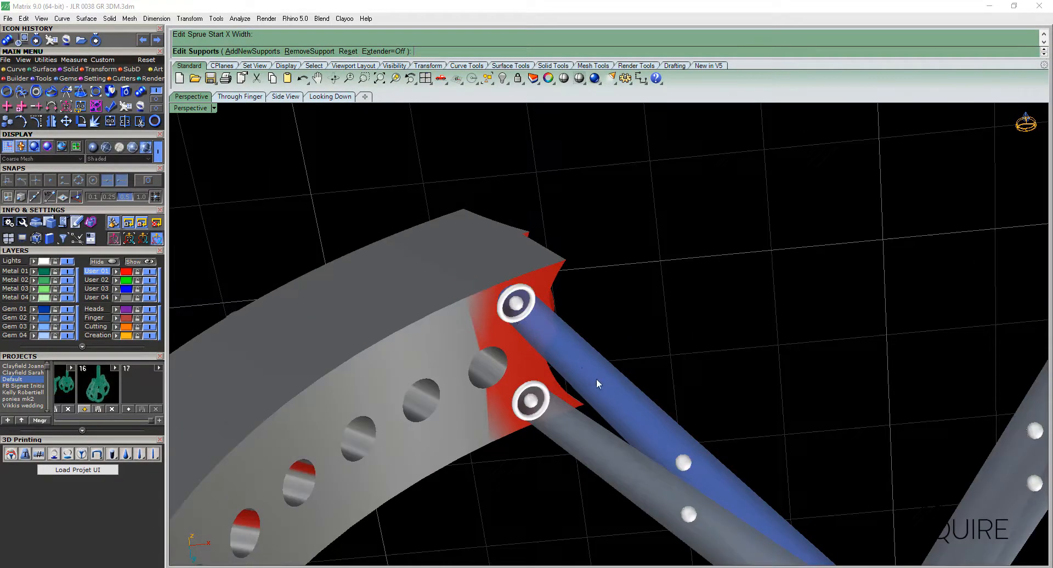
{"action": "scroll", "coordinate": [601, 381], "scroll_direction": "down", "scroll_amount": 2}
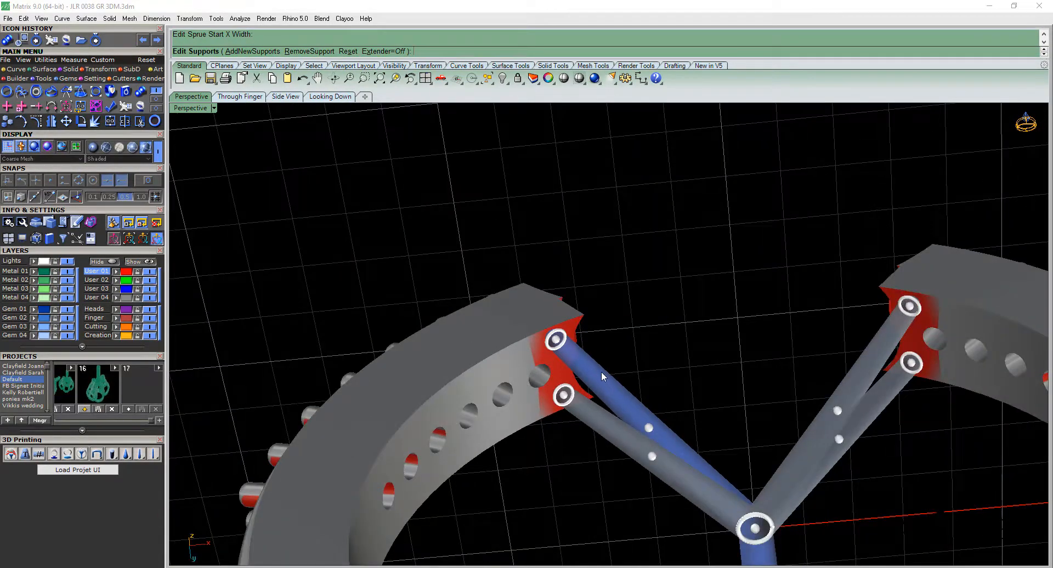
{"action": "scroll", "coordinate": [554, 331], "scroll_direction": "up", "scroll_amount": 3}
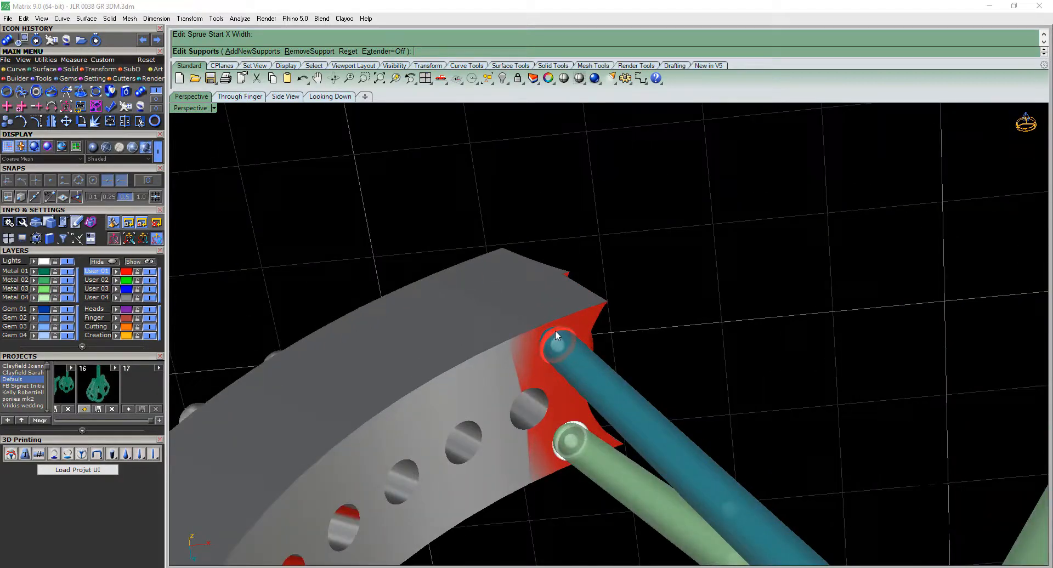
{"action": "left_click", "coordinate": [556, 330]}
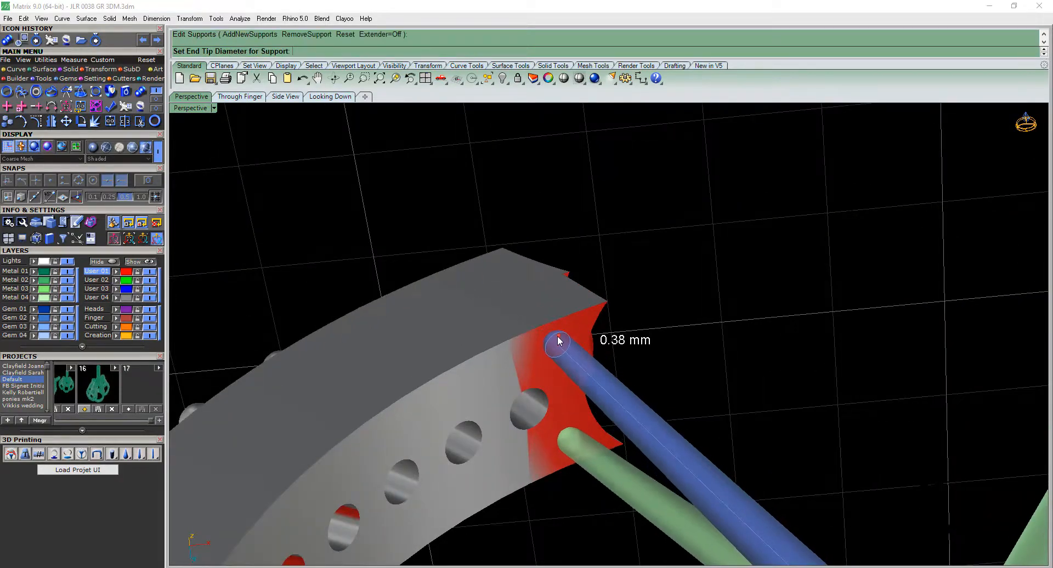
{"action": "left_click", "coordinate": [558, 344]}
{"action": "scroll", "coordinate": [558, 344], "scroll_direction": "down", "scroll_amount": 2}
{"action": "scroll", "coordinate": [557, 344], "scroll_direction": "down", "scroll_amount": 2}
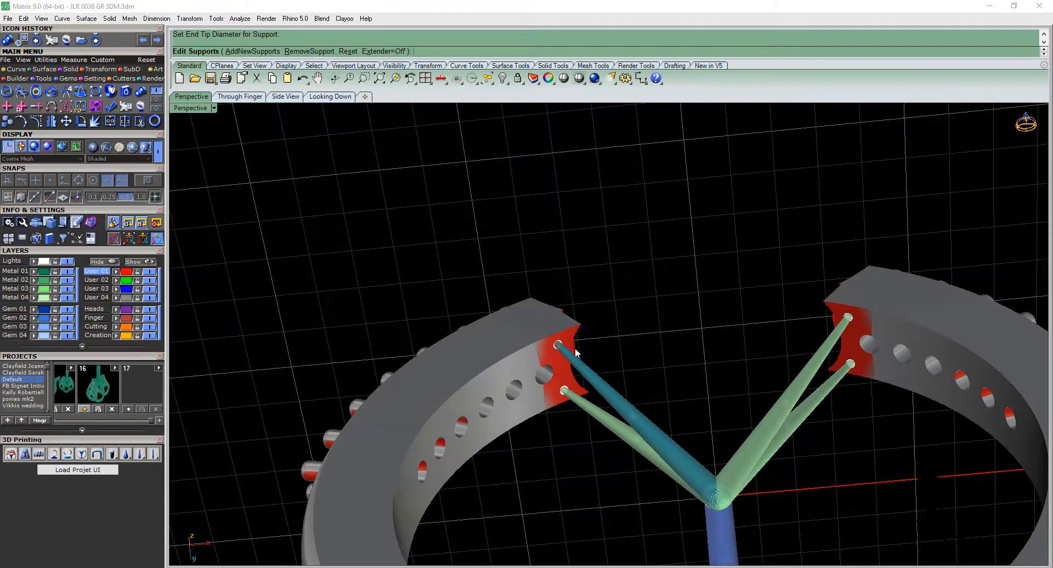
{"action": "right_click", "coordinate": [628, 343]}
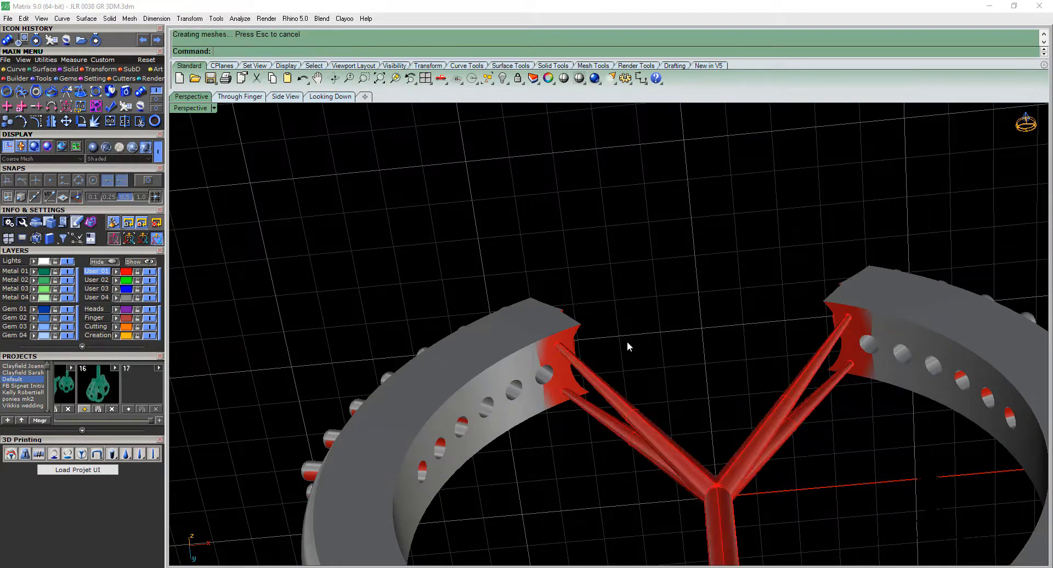
Combine the shank, prongs, base sprue and supports into one repaired print mesh with ExtendedRepair and DeleteInputObjects on
{"action": "scroll", "coordinate": [628, 343], "scroll_direction": "down", "scroll_amount": 3}
{"action": "right_click_drag", "start_coordinate": [754, 316], "coordinate": [631, 327]}
{"action": "scroll", "coordinate": [632, 328], "scroll_direction": "down", "scroll_amount": 4}
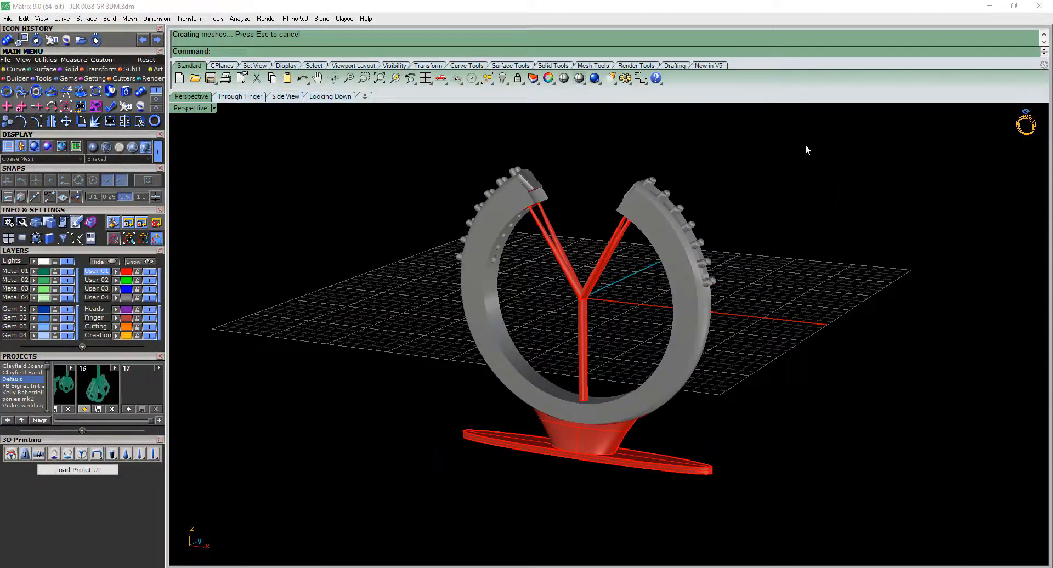
{"action": "left_click_drag", "start_coordinate": [404, 510], "coordinate": [400, 518]}
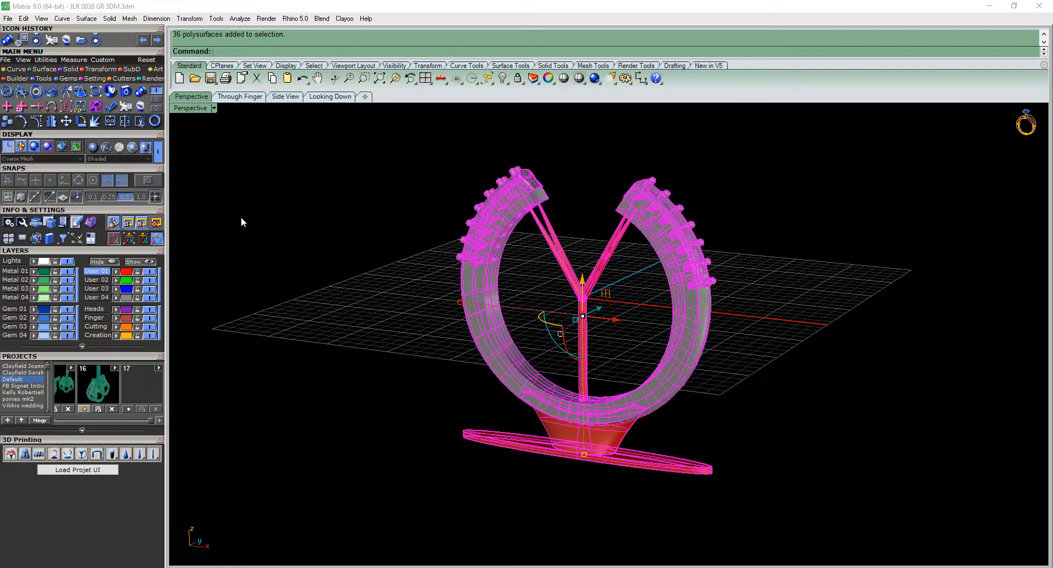
{"action": "left_click", "coordinate": [125, 108]}
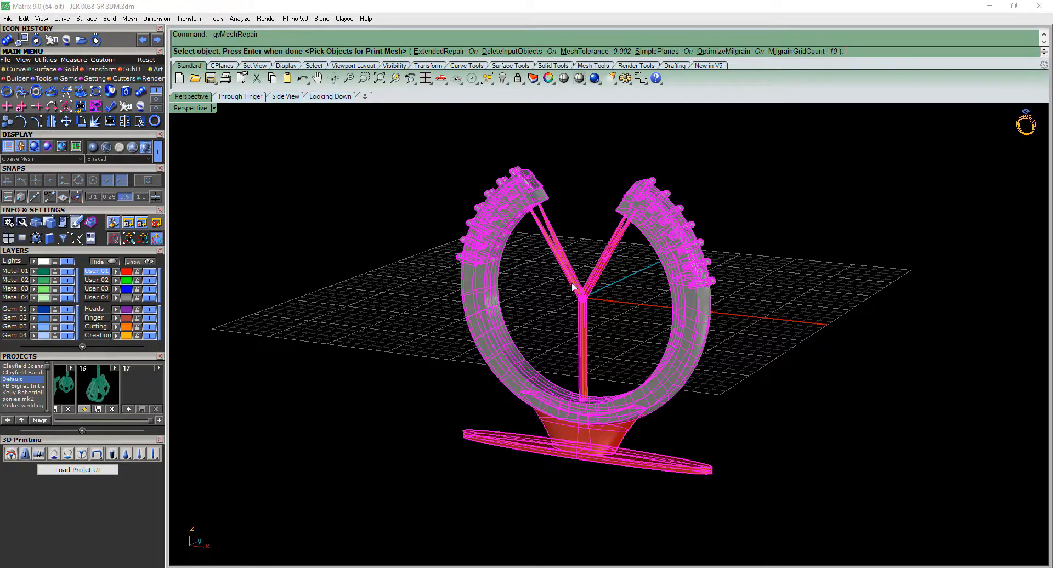
{"action": "key", "text": "Return"}
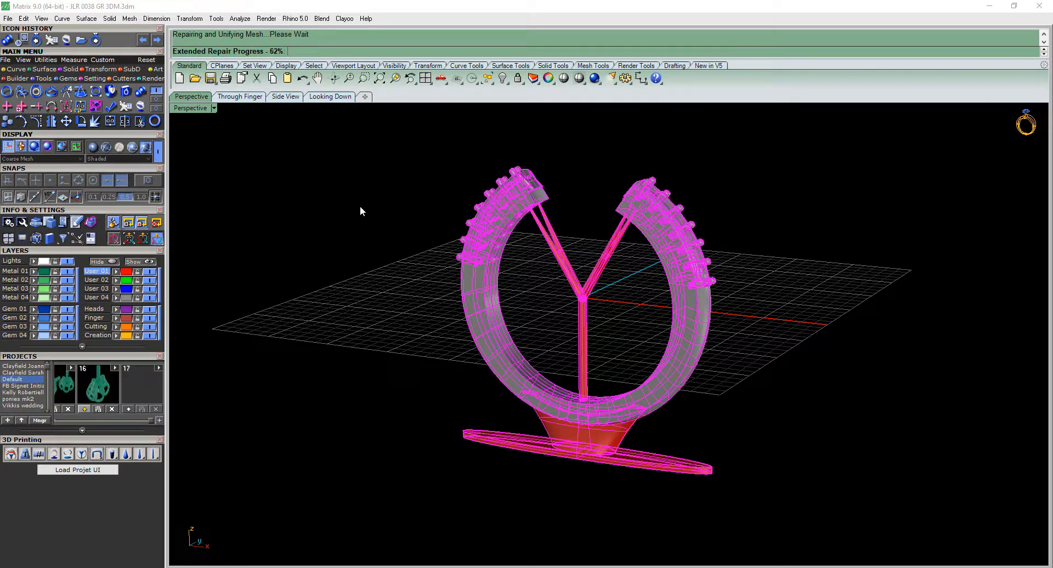
{"action": "scroll", "coordinate": [773, 245], "scroll_direction": "up", "scroll_amount": 2}
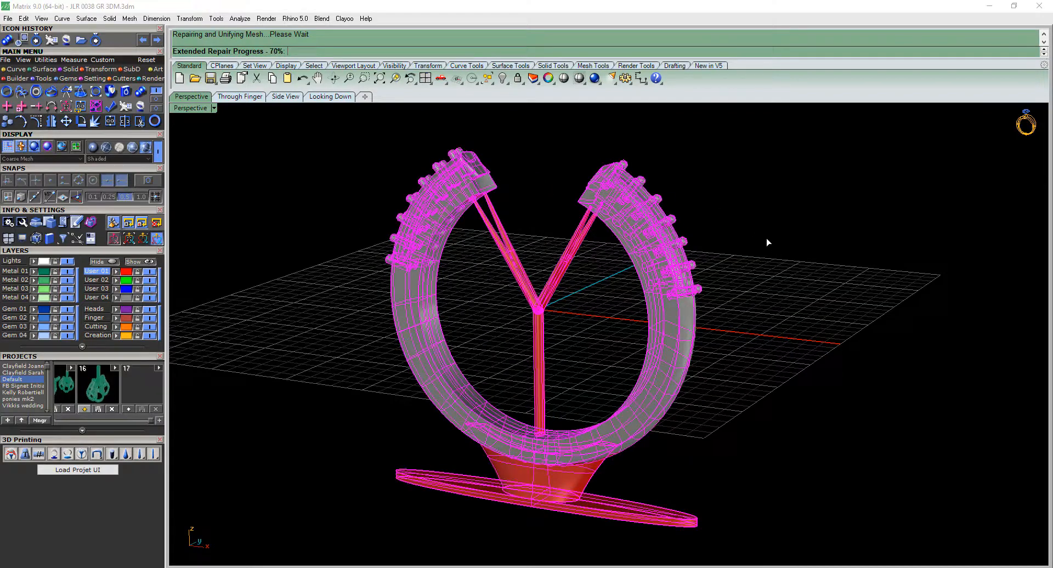
{"action": "scroll", "coordinate": [768, 242], "scroll_direction": "down", "scroll_amount": 1}
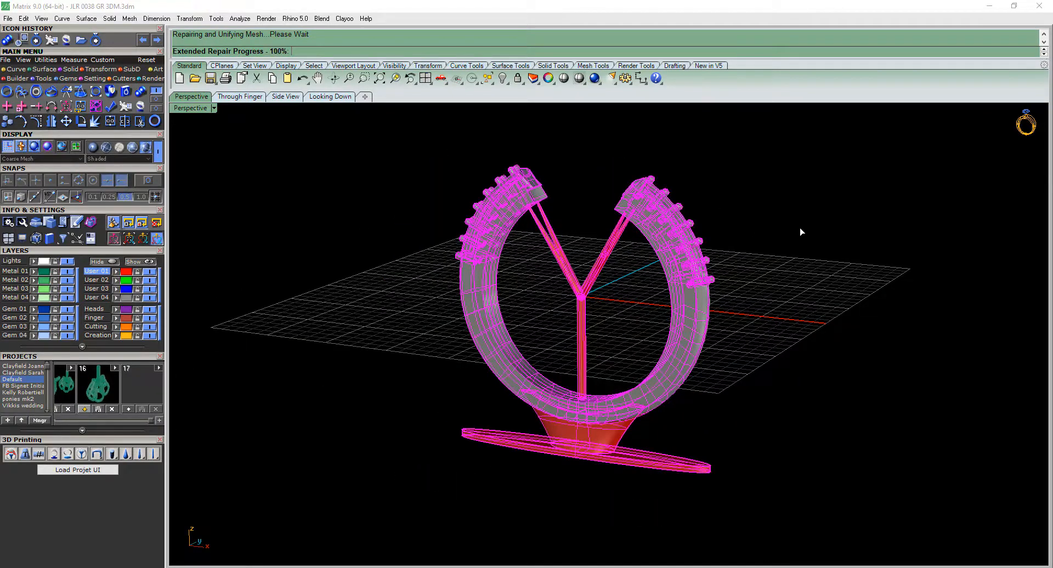
{"action": "left_click", "coordinate": [405, 235]}
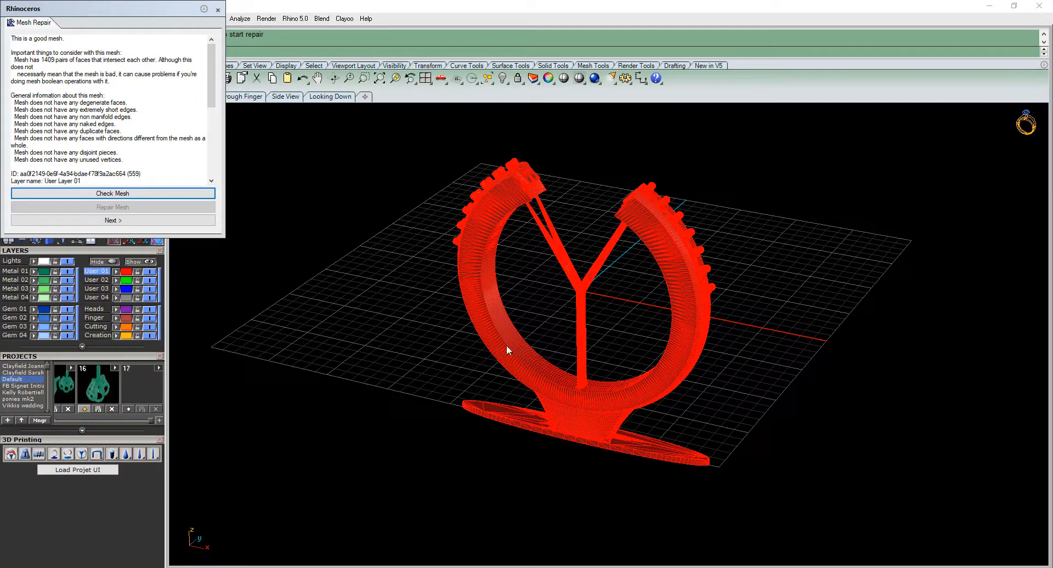
Select the combined ring mesh to see that it is one piece, check it for mesh errors, and exit the repair command
{"action": "left_click", "coordinate": [604, 278]}
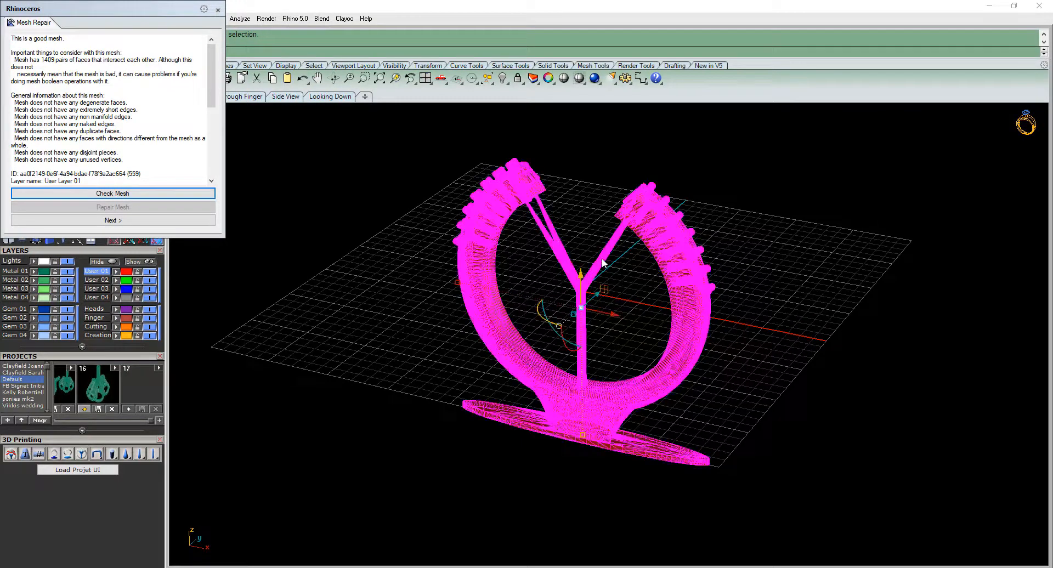
{"action": "left_click", "coordinate": [635, 278]}
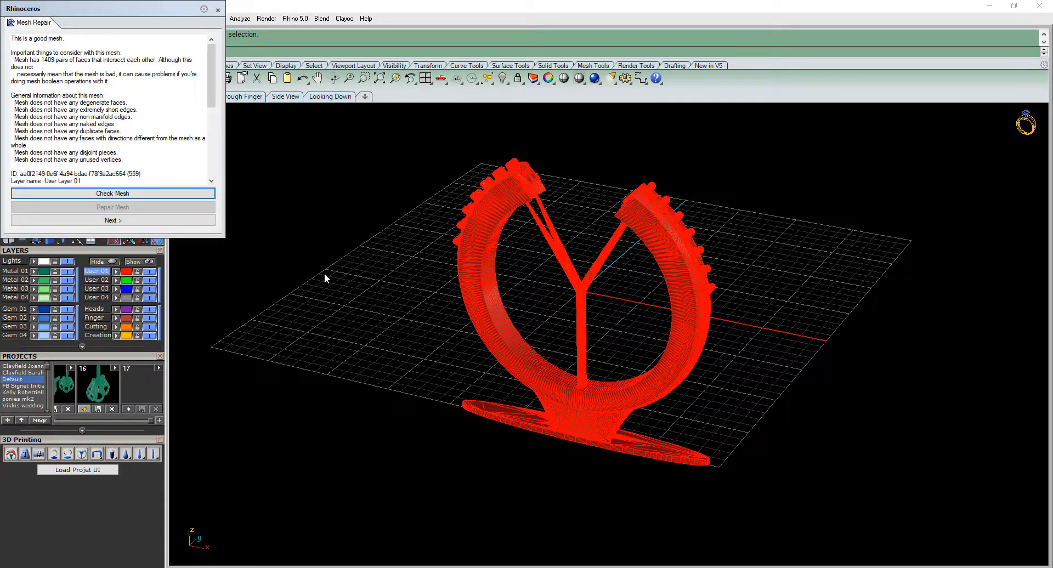
{"action": "left_click", "coordinate": [106, 194]}
{"action": "left_click", "coordinate": [218, 10]}
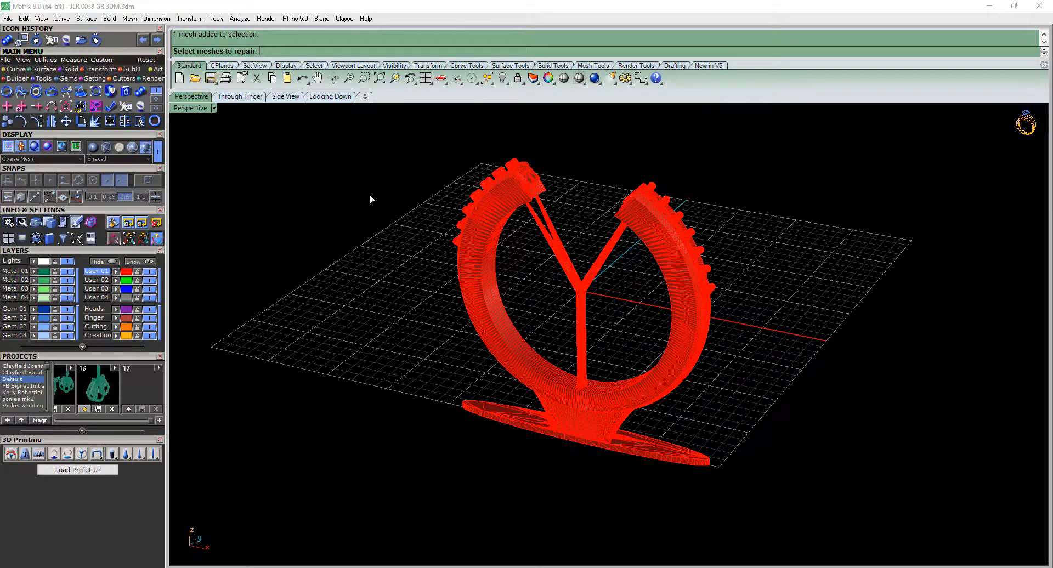
{"action": "left_click", "coordinate": [482, 201]}
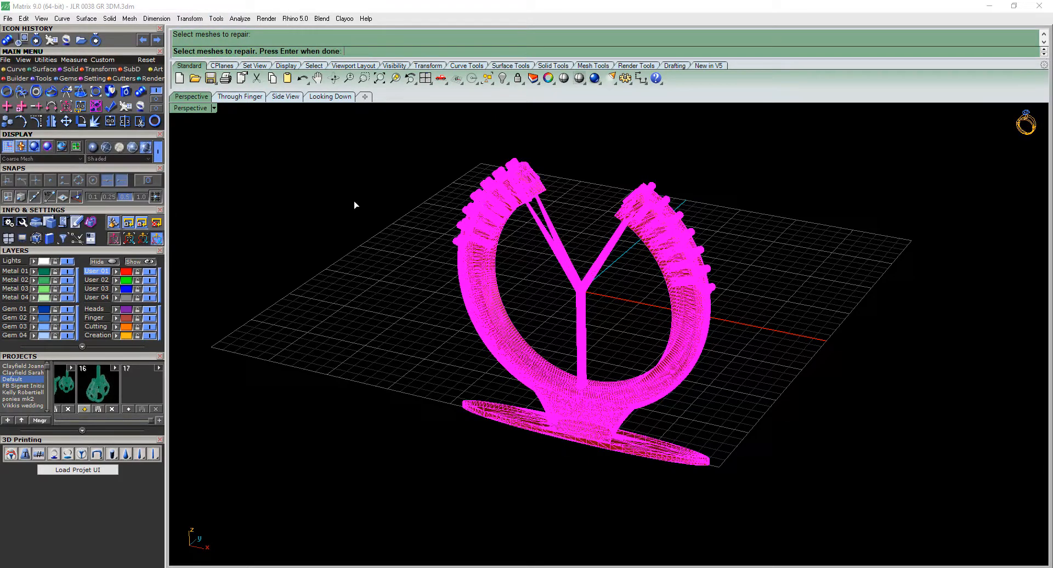
{"action": "left_click", "coordinate": [5, 59]}
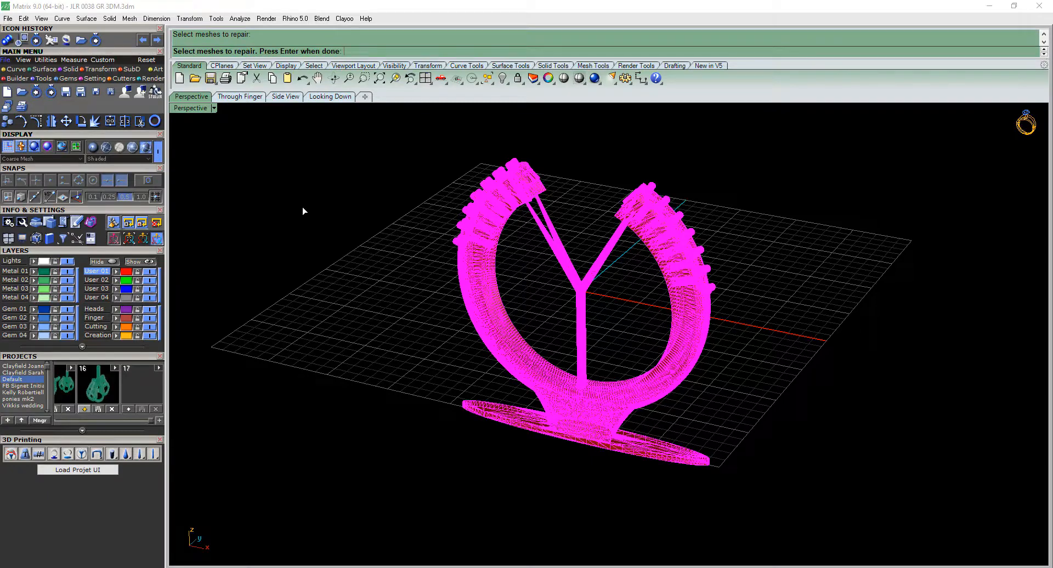
{"action": "key", "text": "Escape"}
Export the combined mesh to the Desktop as an STL file named with a first name followed by "shank"
{"action": "left_click", "coordinate": [485, 194]}
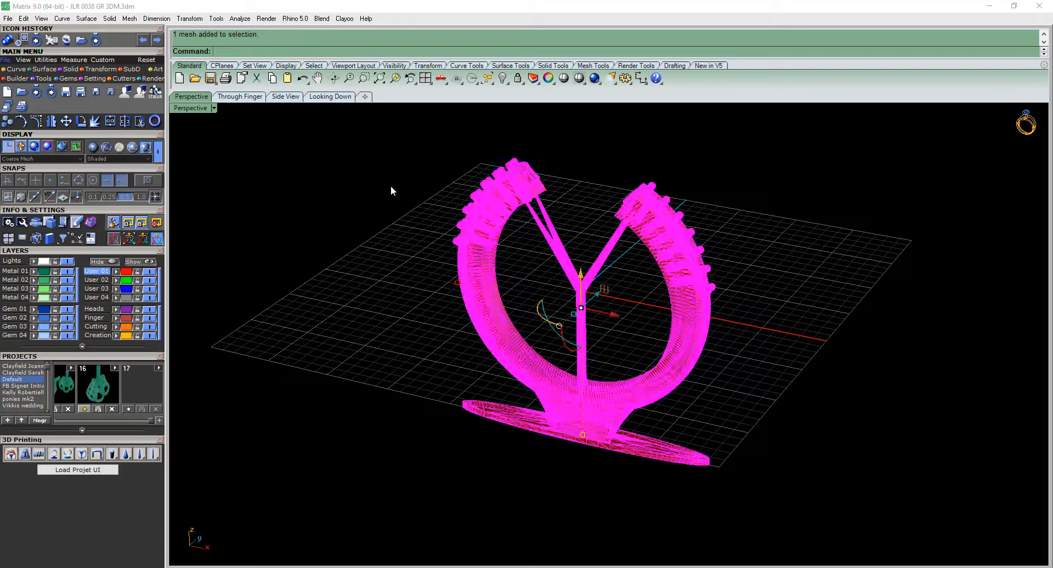
{"action": "left_click", "coordinate": [36, 92]}
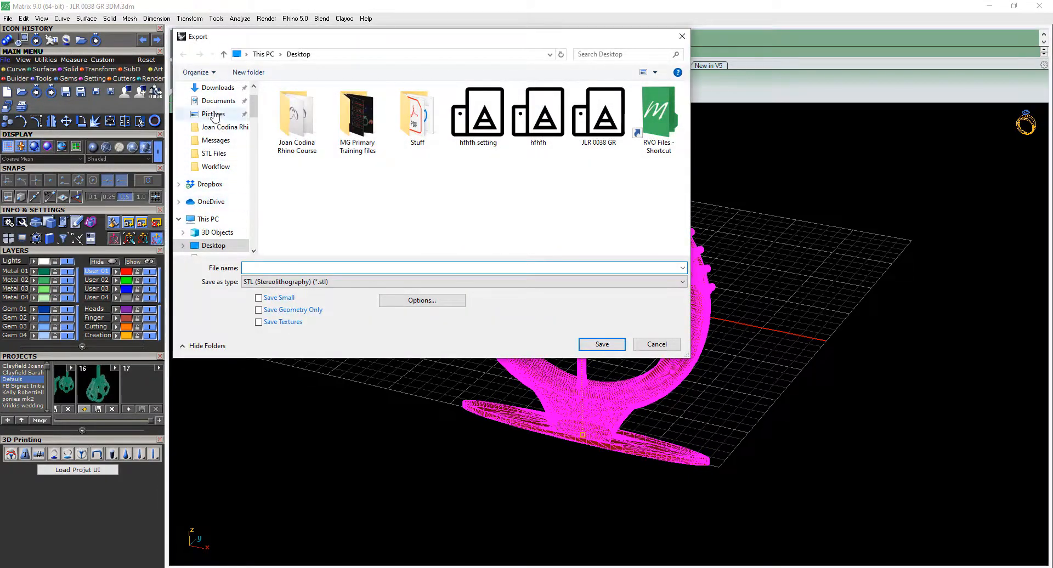
{"action": "left_click", "coordinate": [214, 247]}
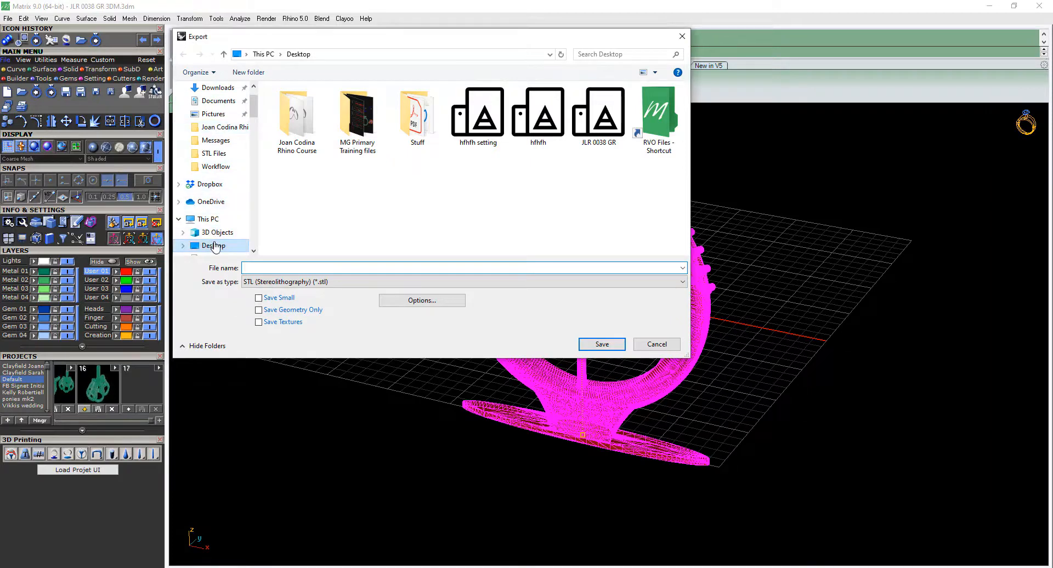
{"action": "left_click", "coordinate": [277, 267]}
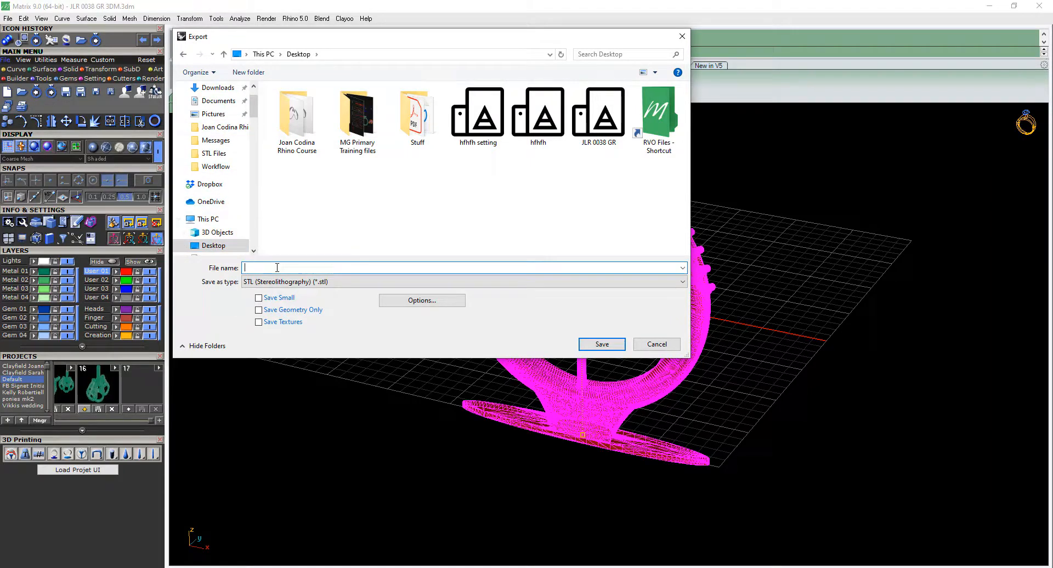
{"action": "type", "text": "jaime shank"}
{"action": "key", "text": "Return"}
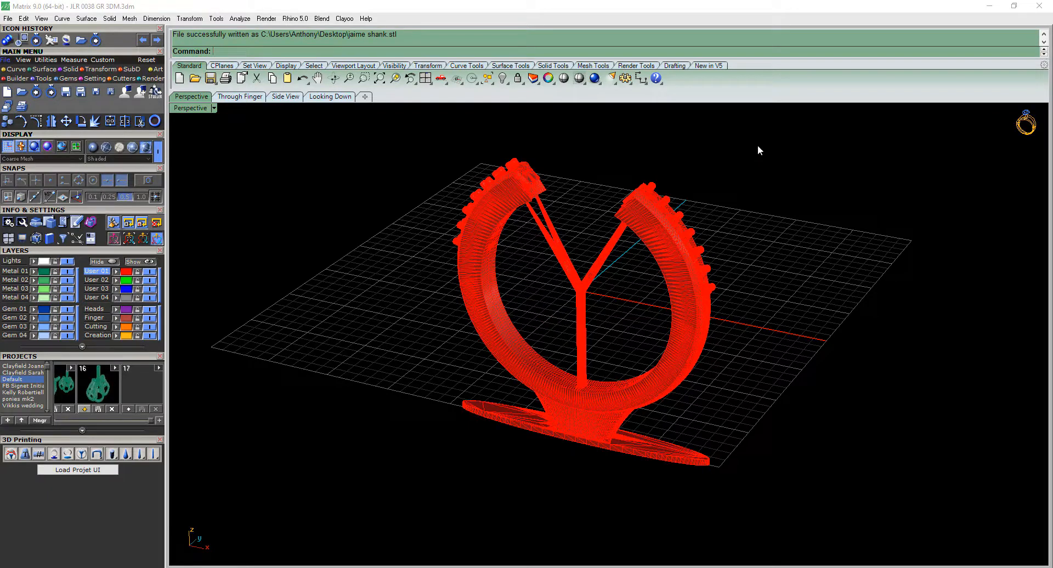
Delete the exported shank mesh from the scene and show the hidden setting head and its peg
{"action": "left_click_drag", "start_coordinate": [645, 340], "coordinate": [394, 506]}
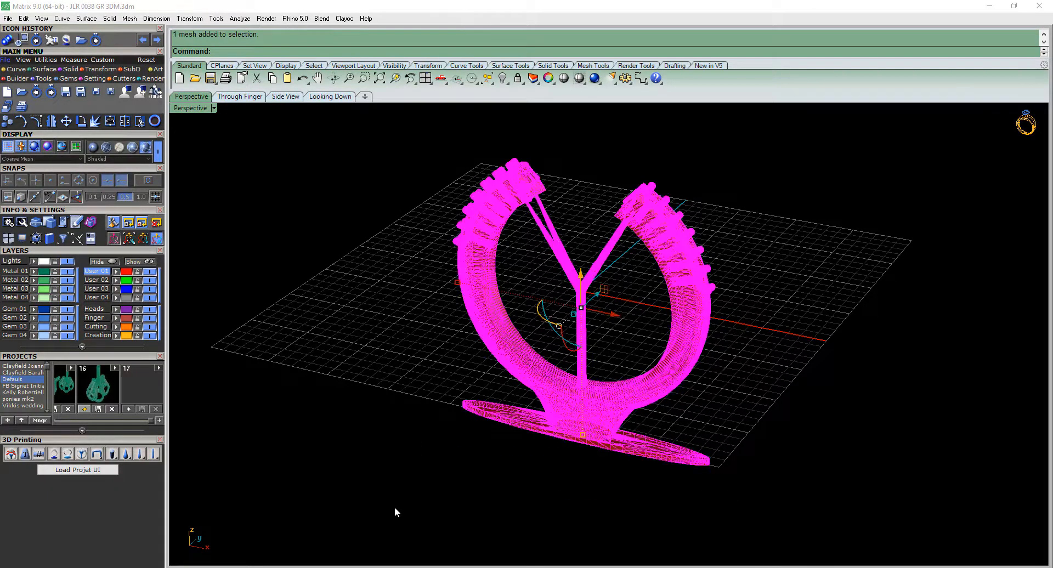
{"action": "key", "text": "Delete"}
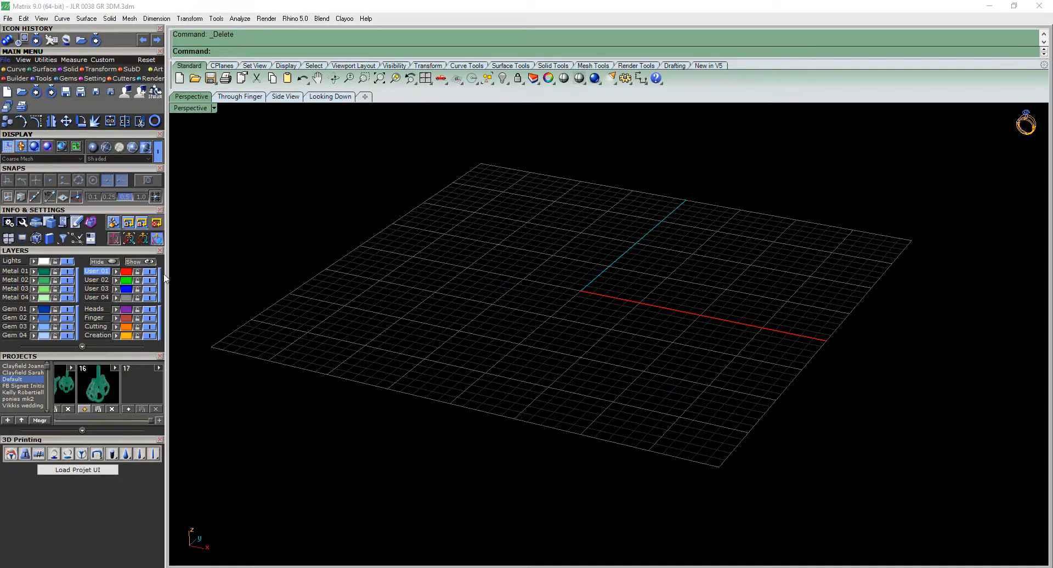
{"action": "left_click", "coordinate": [141, 262]}
{"action": "right_click_drag", "start_coordinate": [599, 361], "coordinate": [852, 172]}
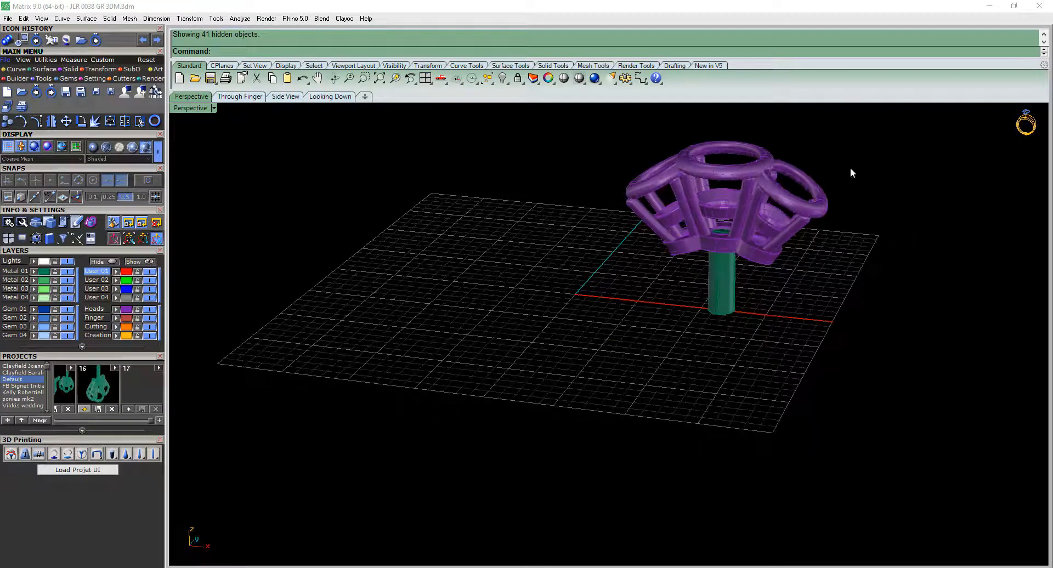
Centre the whole setting head and its peg on the origin in X, Y and Z, using the CPlane coordinate space
{"action": "left_click_drag", "start_coordinate": [772, 230], "coordinate": [414, 271]}
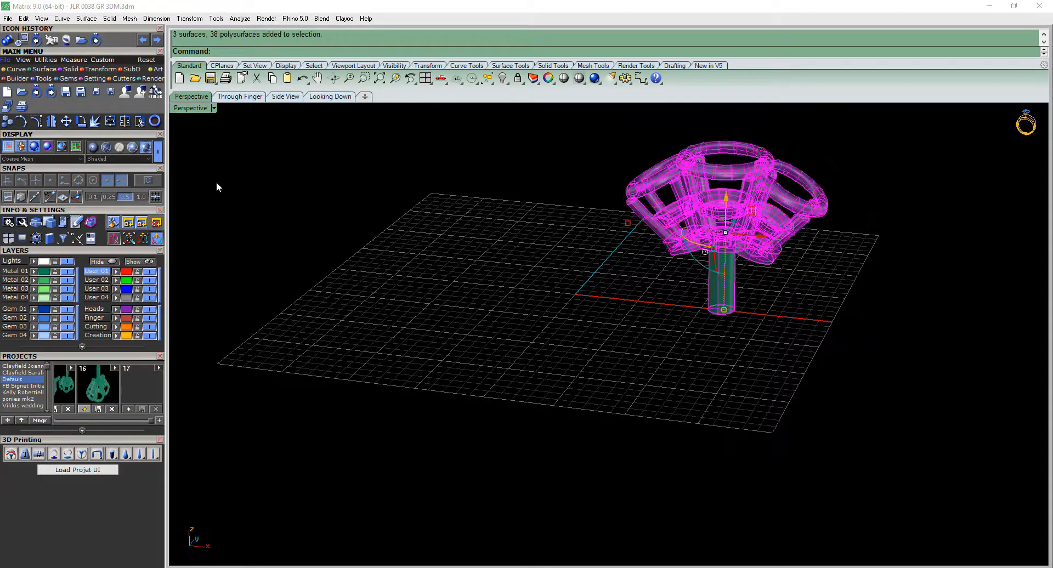
{"action": "left_click", "coordinate": [44, 59]}
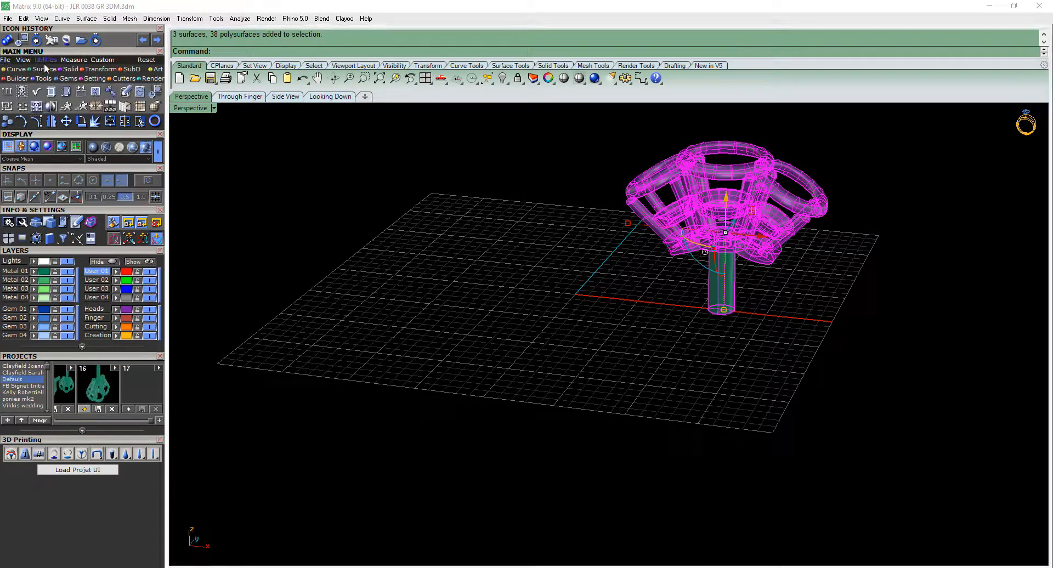
{"action": "left_click", "coordinate": [154, 94]}
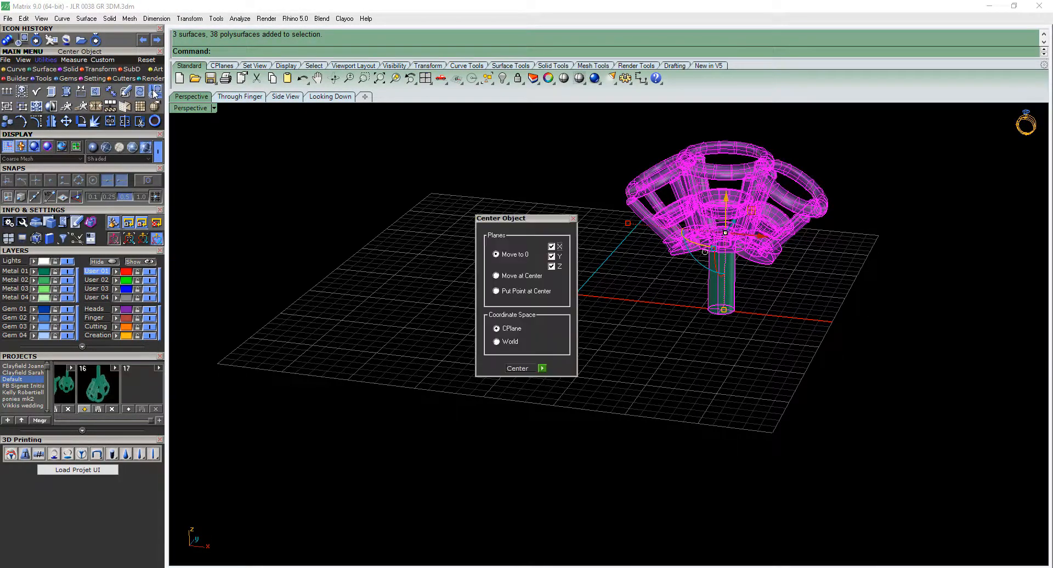
{"action": "left_click", "coordinate": [541, 369]}
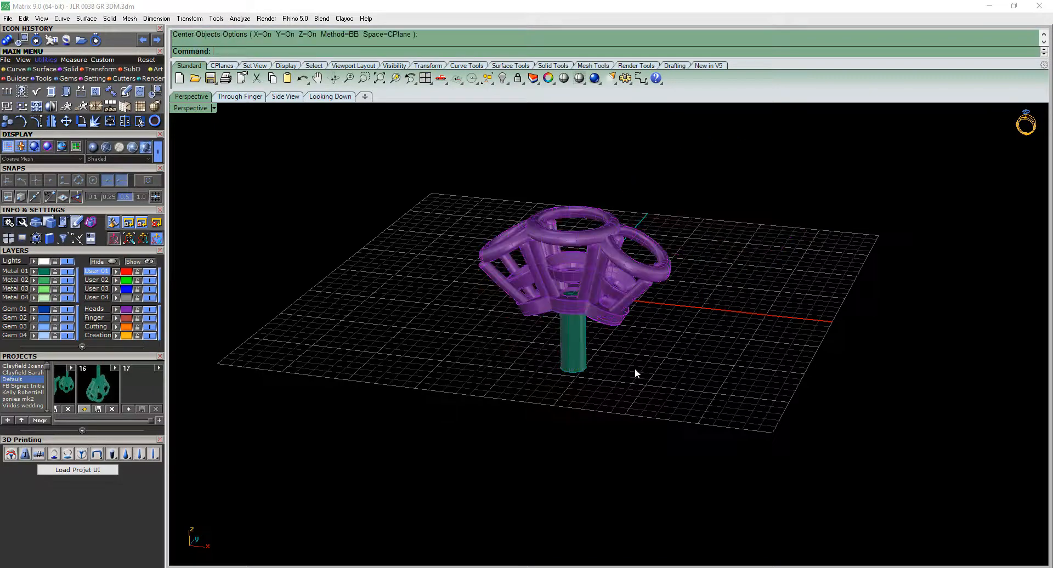
{"action": "right_click_drag", "start_coordinate": [635, 369], "coordinate": [665, 369]}
In the Through Finger view, shift the whole head and peg slightly sideways so the peg's centreline sits on the vertical axis
{"action": "left_click", "coordinate": [240, 99]}
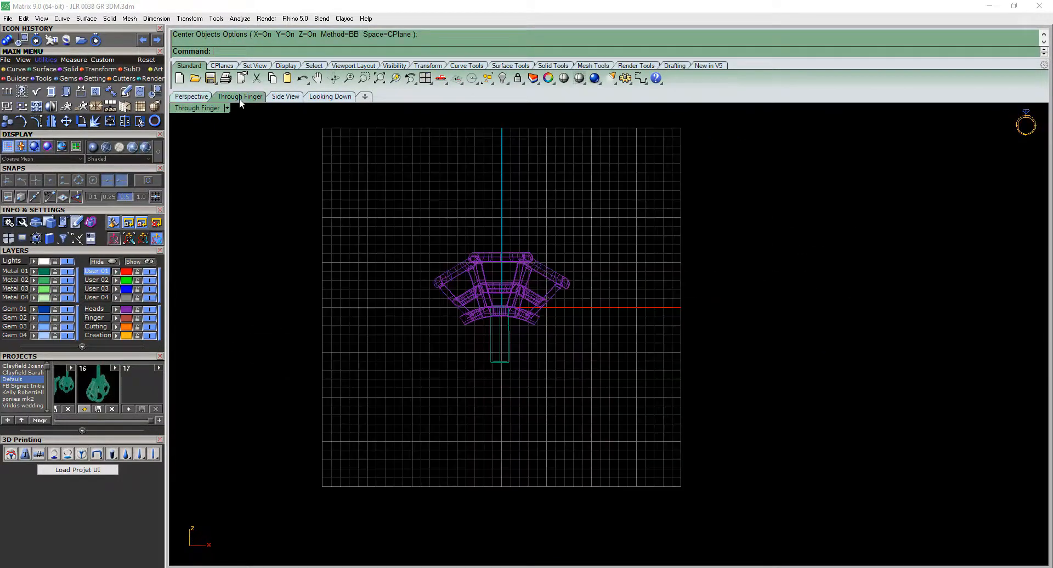
{"action": "scroll", "coordinate": [492, 309], "scroll_direction": "up", "scroll_amount": 10}
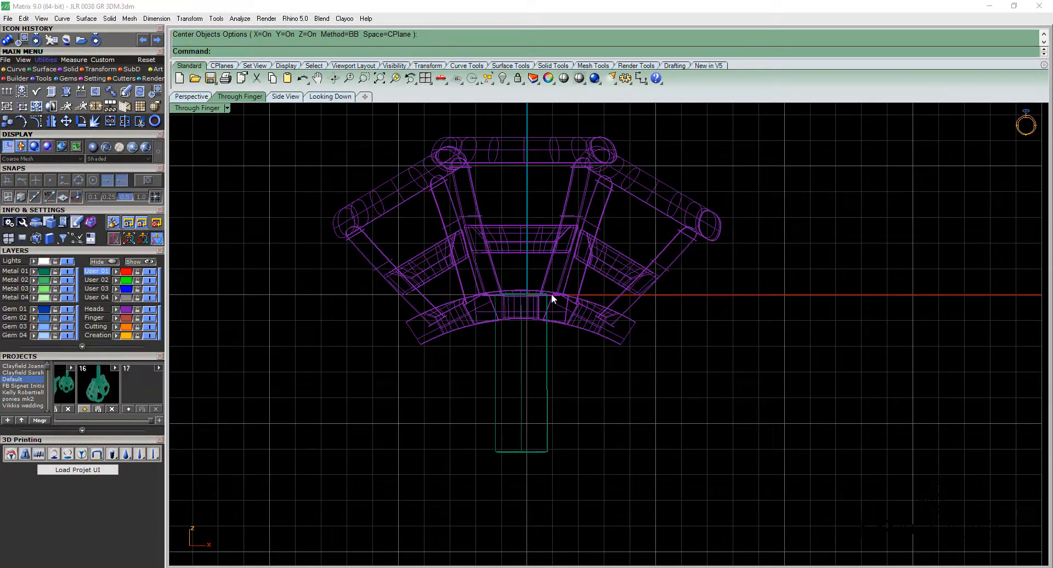
{"action": "scroll", "coordinate": [551, 275], "scroll_direction": "up", "scroll_amount": 4}
{"action": "scroll", "coordinate": [556, 274], "scroll_direction": "down", "scroll_amount": 8}
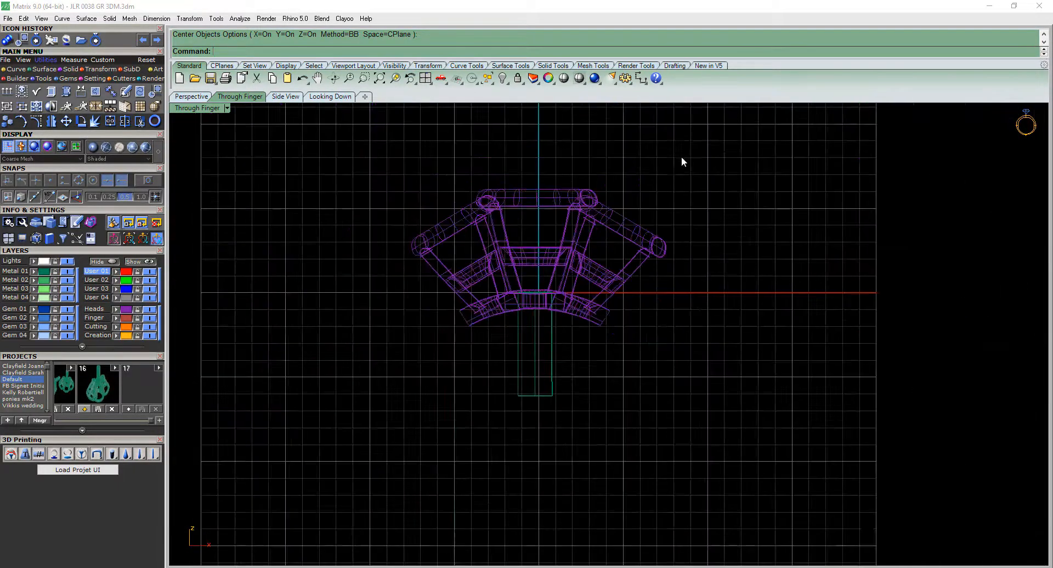
{"action": "left_click_drag", "start_coordinate": [683, 157], "coordinate": [378, 437]}
{"action": "scroll", "coordinate": [543, 263], "scroll_direction": "up", "scroll_amount": 5}
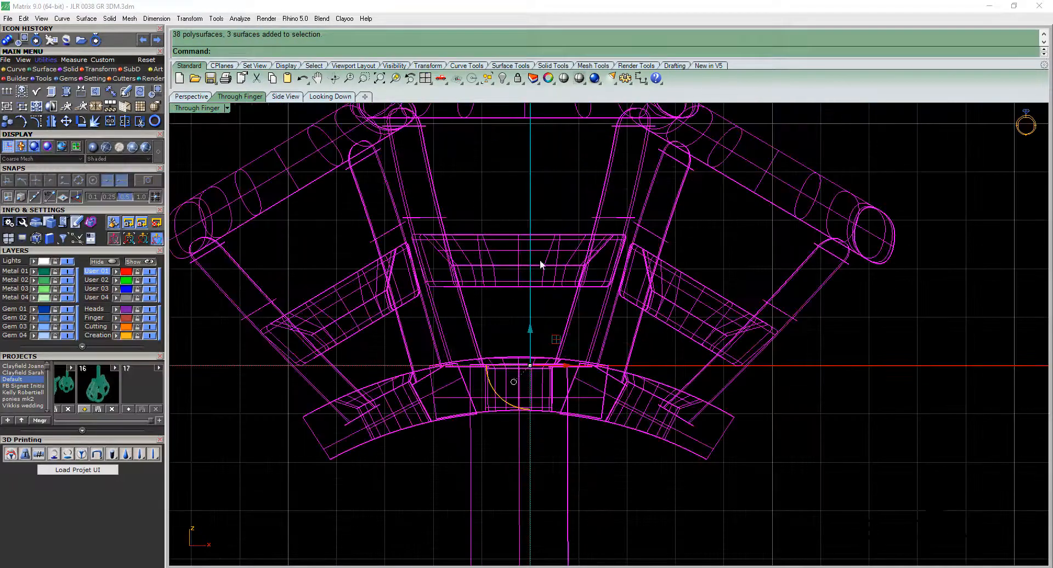
{"action": "left_click_drag", "start_coordinate": [572, 368], "coordinate": [576, 369]}
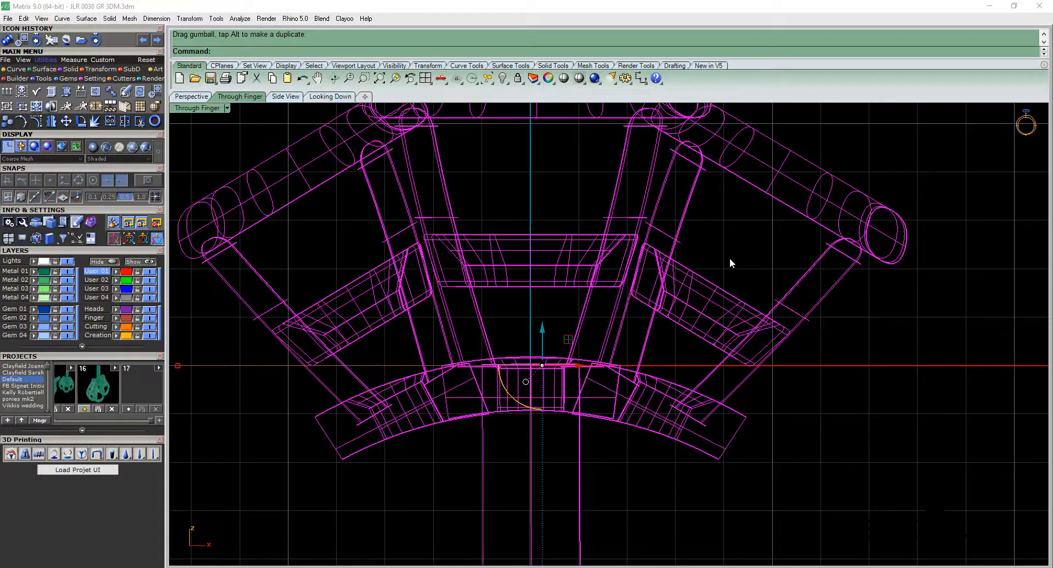
{"action": "scroll", "coordinate": [729, 258], "scroll_direction": "down", "scroll_amount": 4}
{"action": "key", "text": "Escape"}
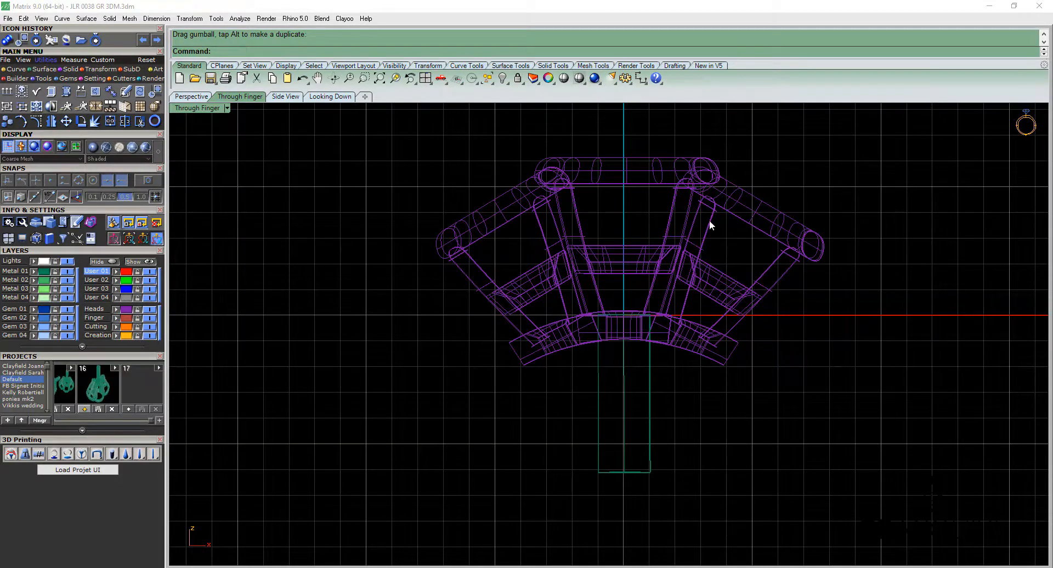
Replace the right-hand top ring of the head with a copy of the left one mirrored across the vertical axis through 0,0,0
{"action": "left_click", "coordinate": [496, 217]}
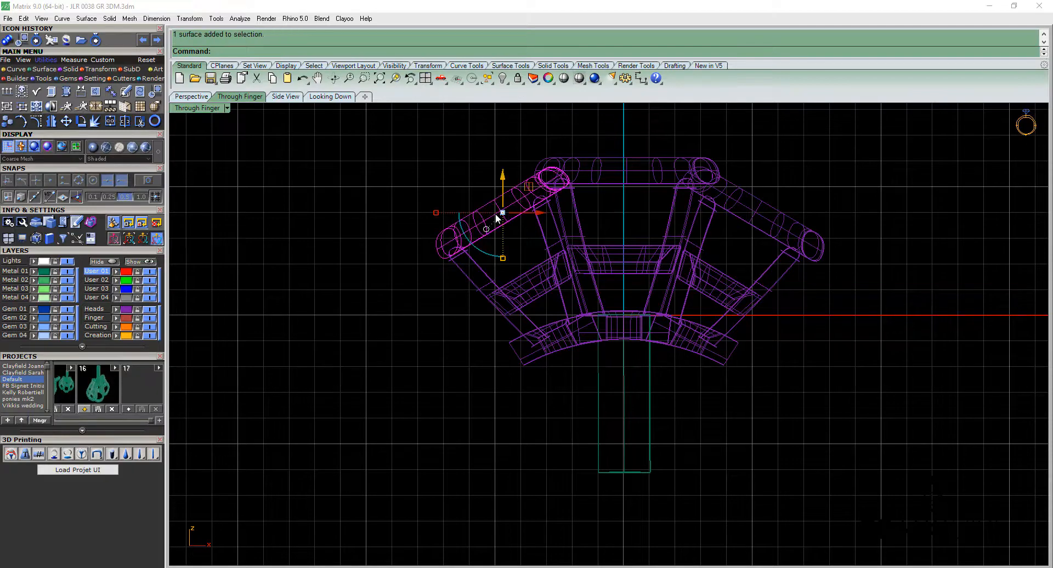
{"action": "left_click", "coordinate": [772, 216]}
{"action": "left_click", "coordinate": [767, 218]}
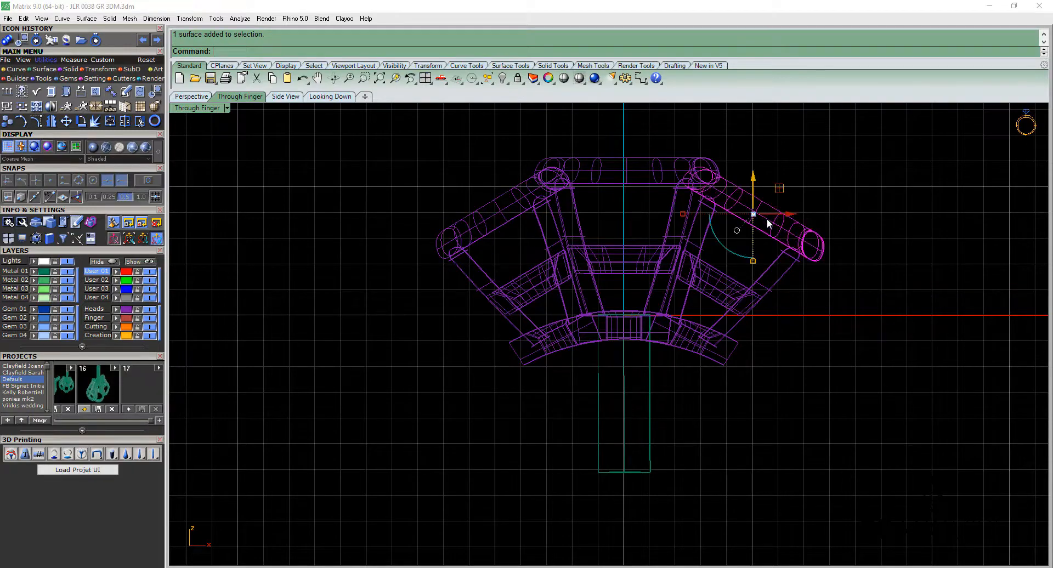
{"action": "key", "text": "Delete"}
{"action": "left_click", "coordinate": [507, 221]}
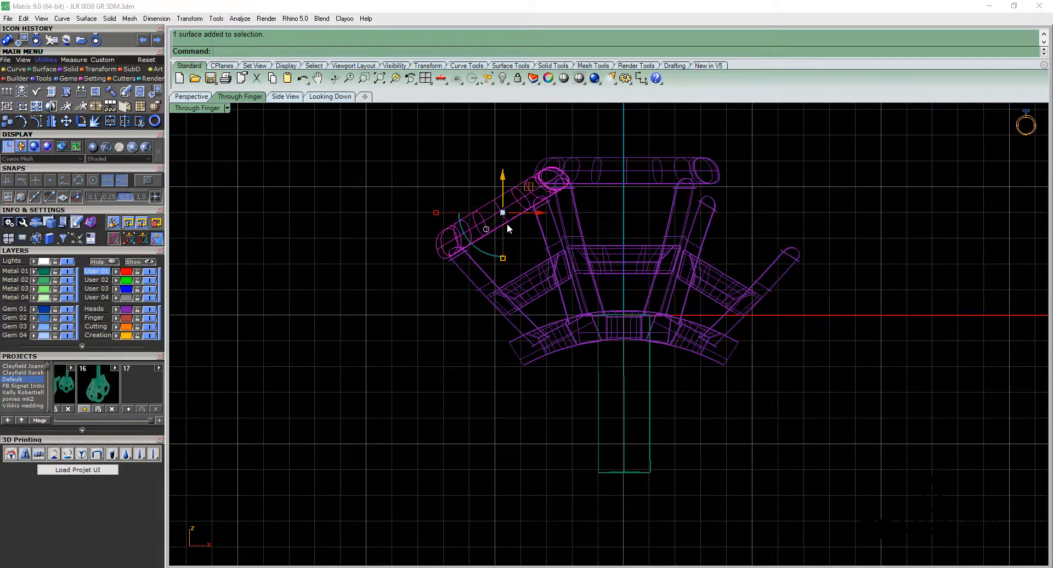
{"action": "left_click", "coordinate": [51, 121]}
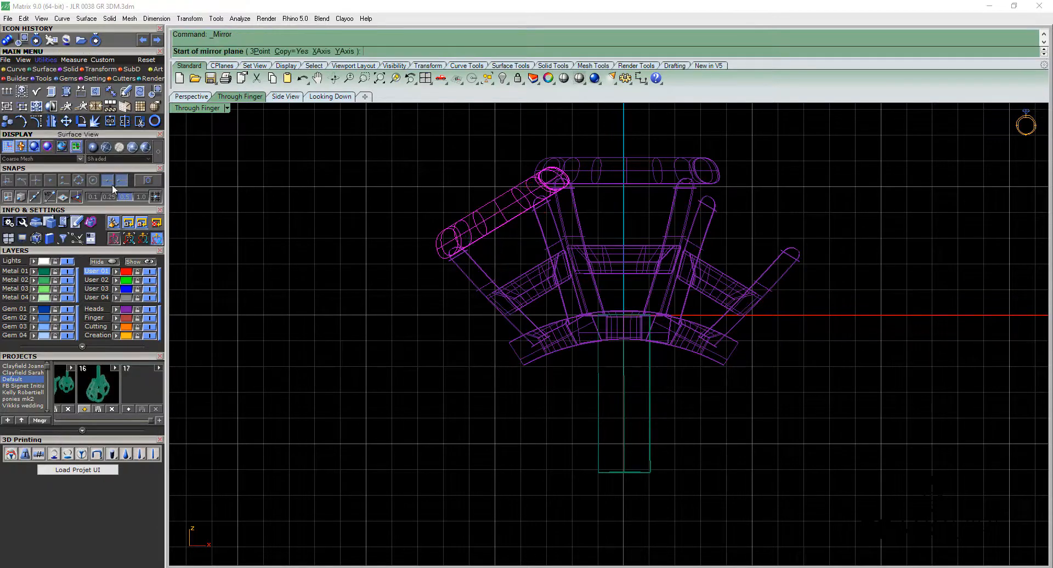
{"action": "type", "text": "0,0,0"}
{"action": "key", "text": "Return"}
{"action": "left_click", "coordinate": [637, 126]}
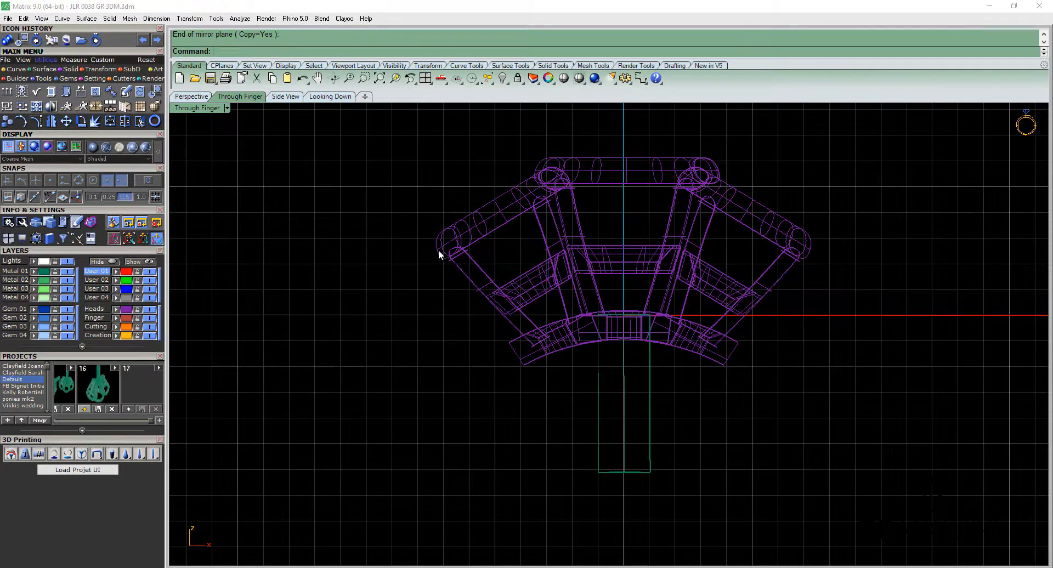
Add the entire head and peg to a 35-degree support region analysis and inspect the underside for areas needing support
{"action": "left_click", "coordinate": [194, 99]}
{"action": "mouse_move", "coordinate": [658, 271]}
{"action": "right_mouse_down"}
{"action": "mouse_move", "coordinate": [675, 288]}
{"action": "mouse_move", "coordinate": [708, 237]}
{"action": "right_mouse_up"}
{"action": "left_click_drag", "start_coordinate": [689, 222], "coordinate": [432, 434]}
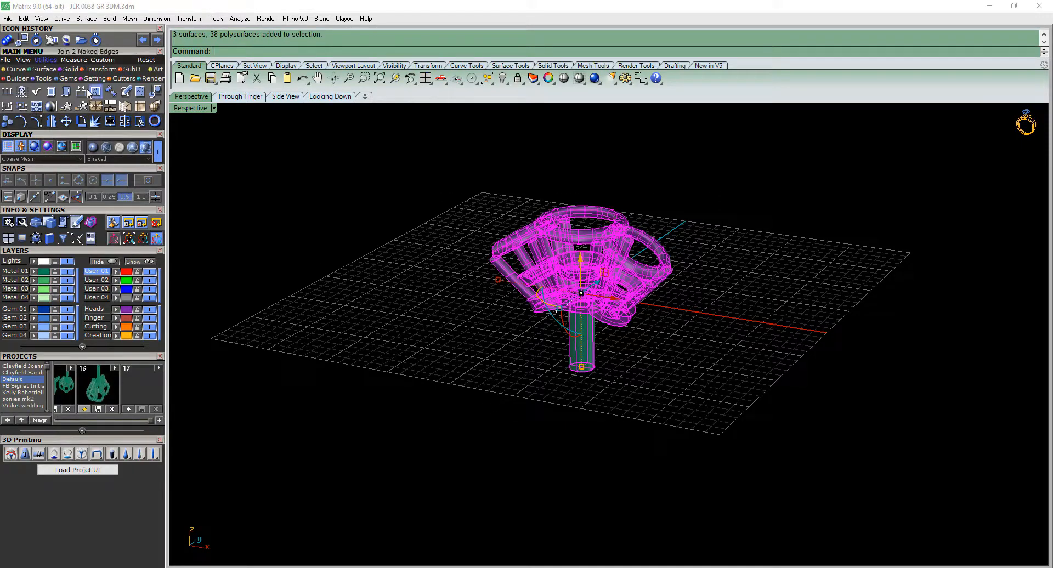
{"action": "left_click", "coordinate": [45, 79]}
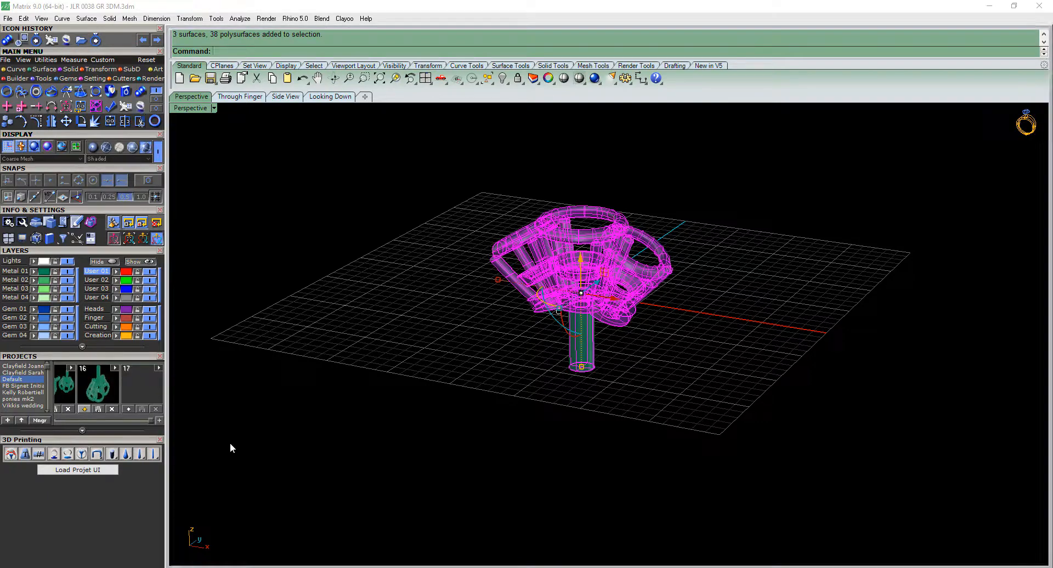
{"action": "left_click", "coordinate": [10, 456]}
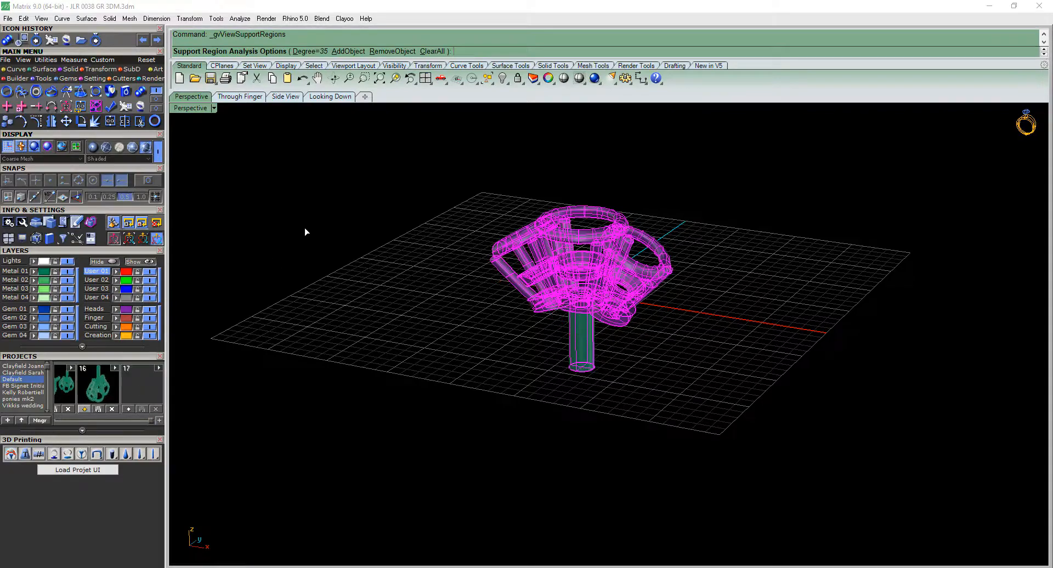
{"action": "left_click", "coordinate": [349, 53]}
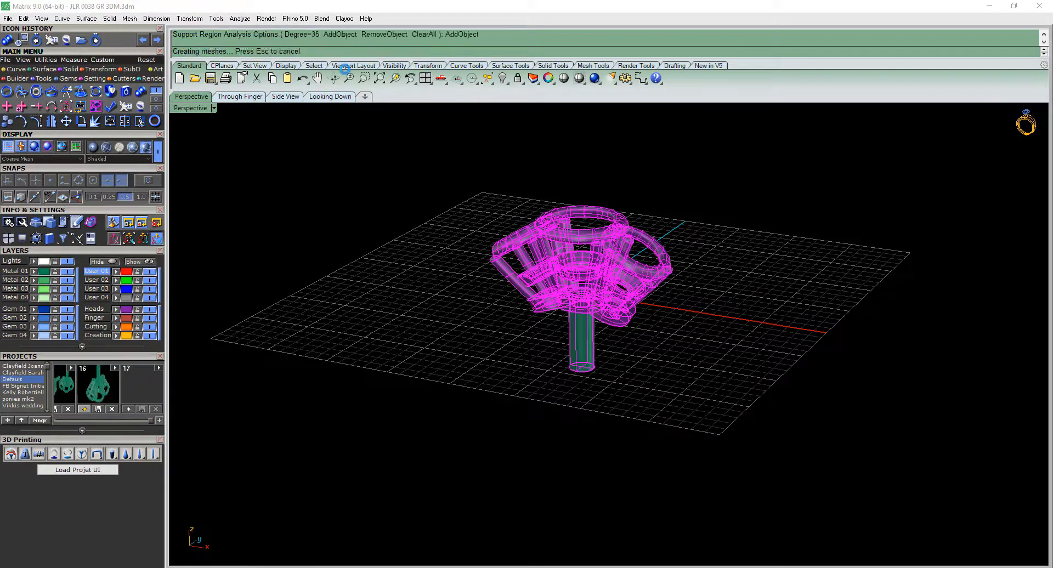
{"action": "right_click", "coordinate": [489, 312]}
{"action": "key", "text": "Escape"}
{"action": "right_click_drag", "start_coordinate": [456, 368], "coordinate": [585, 377]}
{"action": "scroll", "coordinate": [585, 377], "scroll_direction": "up", "scroll_amount": 5}
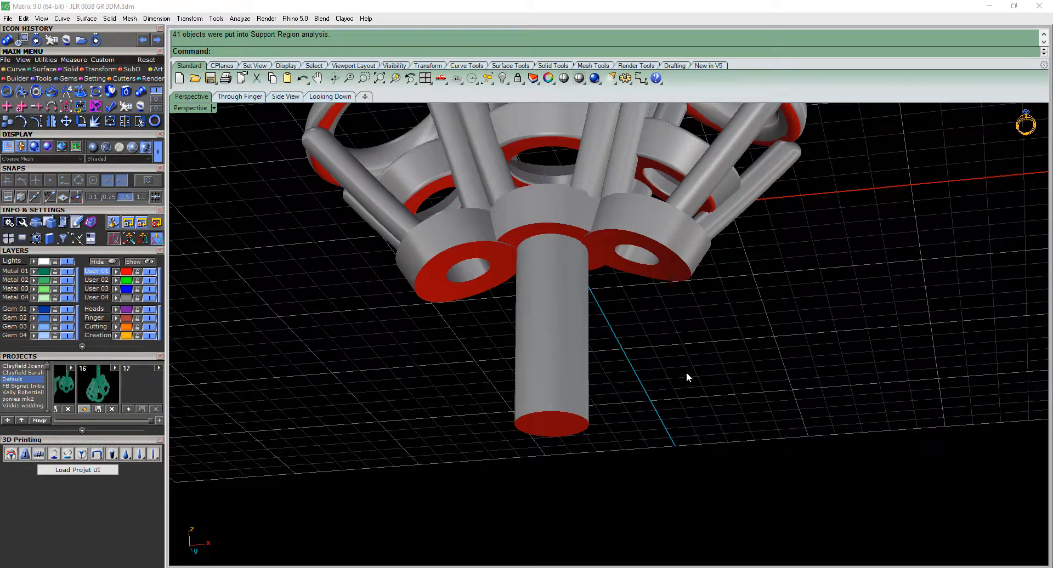
{"action": "scroll", "coordinate": [686, 371], "scroll_direction": "down", "scroll_amount": 5}
{"action": "right_click_drag", "start_coordinate": [686, 371], "coordinate": [720, 420]}
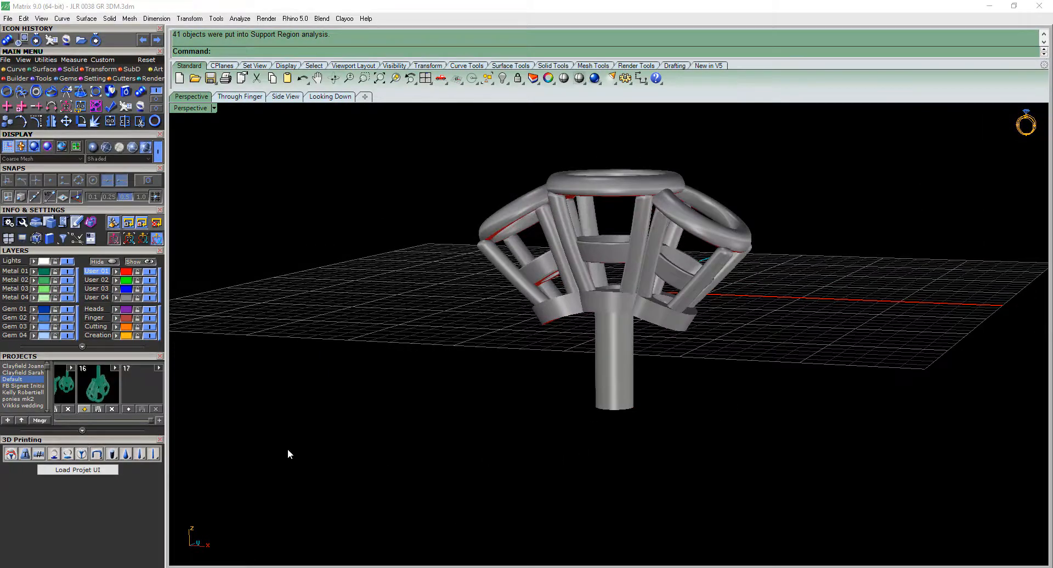
Create a rectangular support base under the head and peg with thickness 0.5 and offset 2
{"action": "left_click", "coordinate": [68, 455]}
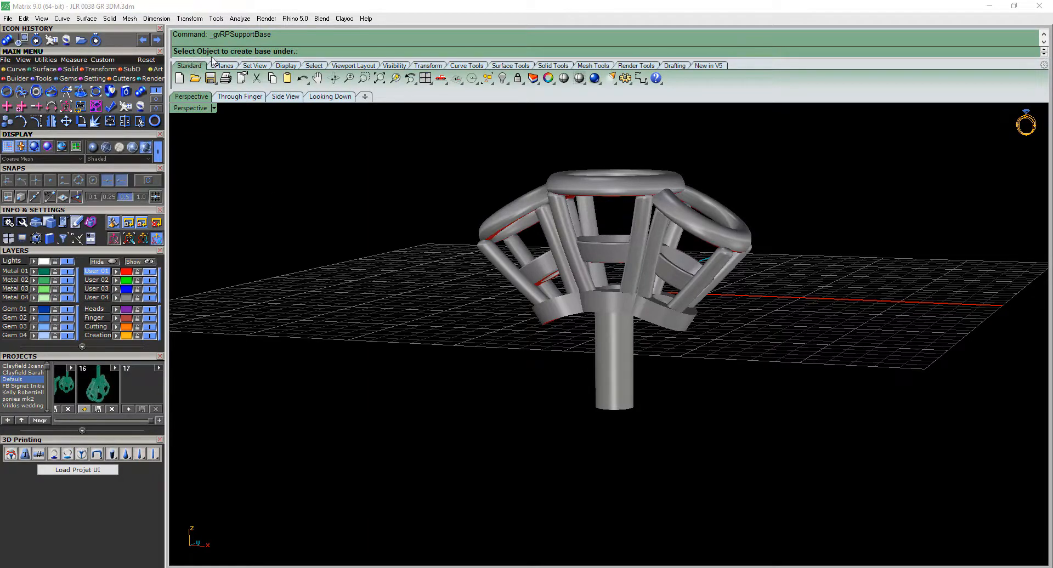
{"action": "left_click_drag", "start_coordinate": [822, 143], "coordinate": [505, 390]}
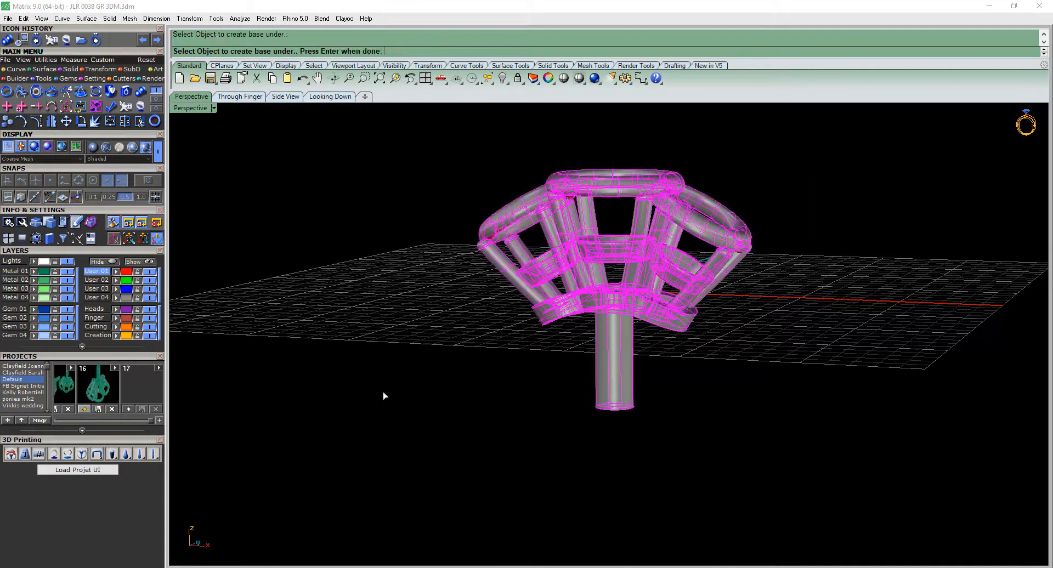
{"action": "key", "text": "Return"}
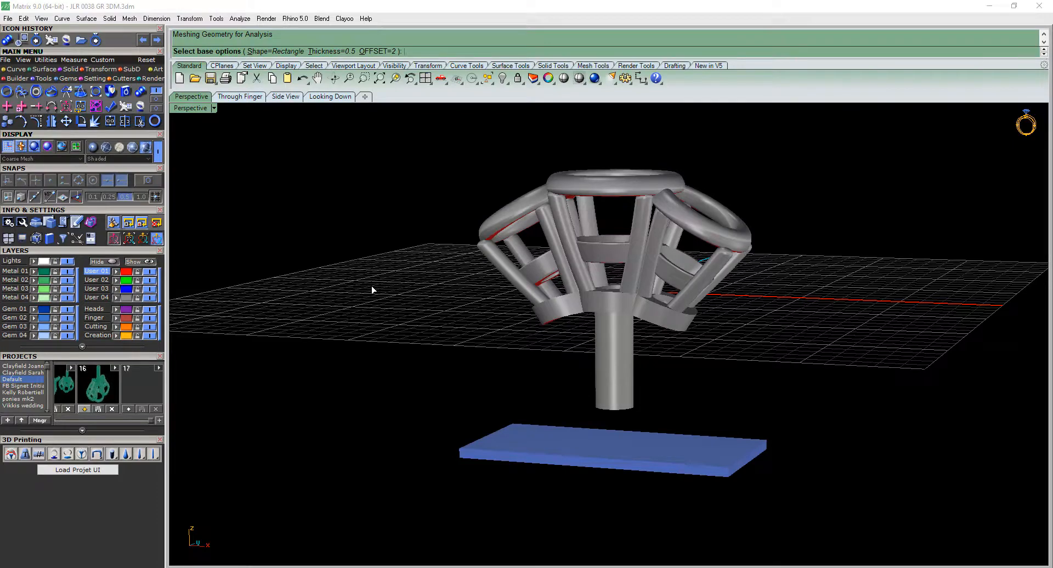
{"action": "key", "text": "Return"}
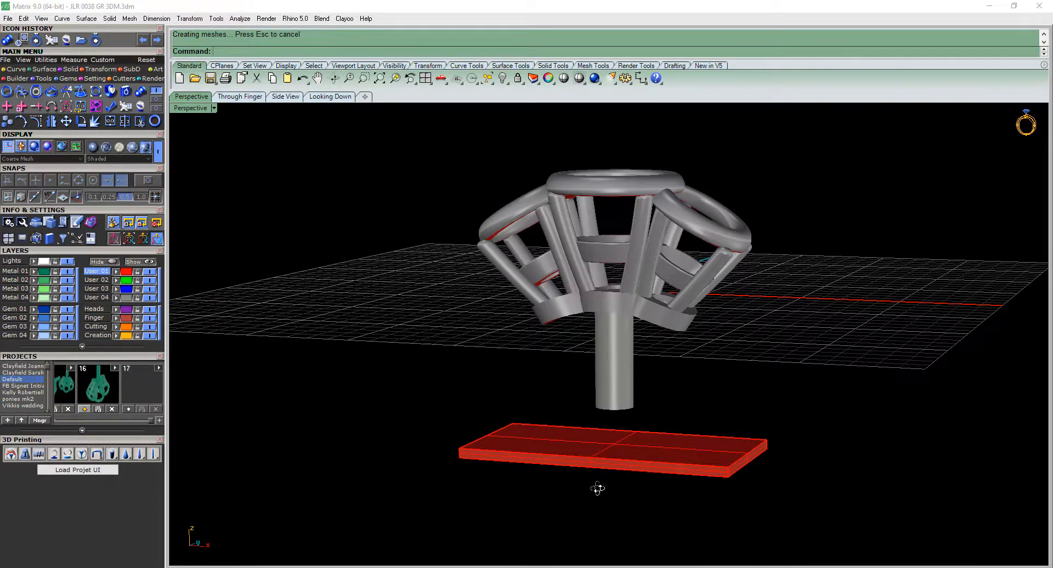
Move the support base up in the Through Finger view until its upper face slightly overlaps the lower end of the peg
{"action": "right_click_drag", "start_coordinate": [598, 489], "coordinate": [615, 465]}
{"action": "left_click", "coordinate": [616, 465]}
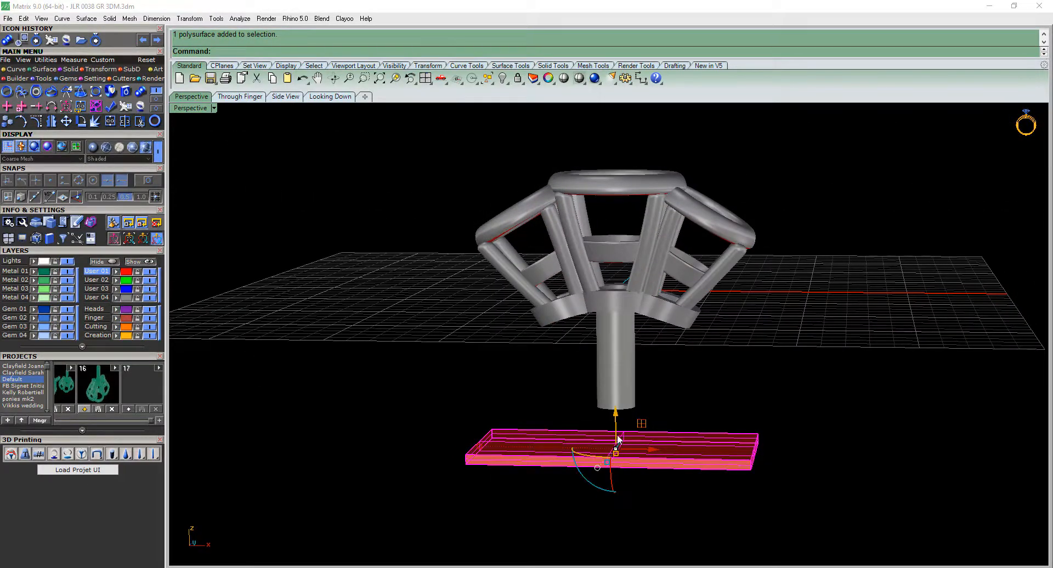
{"action": "left_click", "coordinate": [242, 97]}
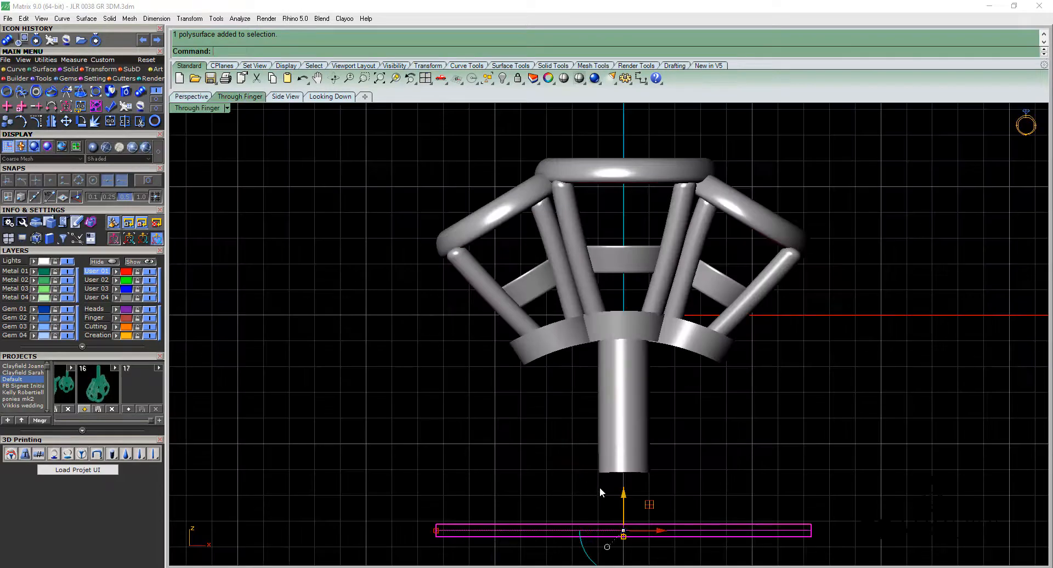
{"action": "left_click_drag", "start_coordinate": [624, 495], "coordinate": [625, 492]}
{"action": "left_click_drag", "start_coordinate": [623, 464], "coordinate": [624, 449]}
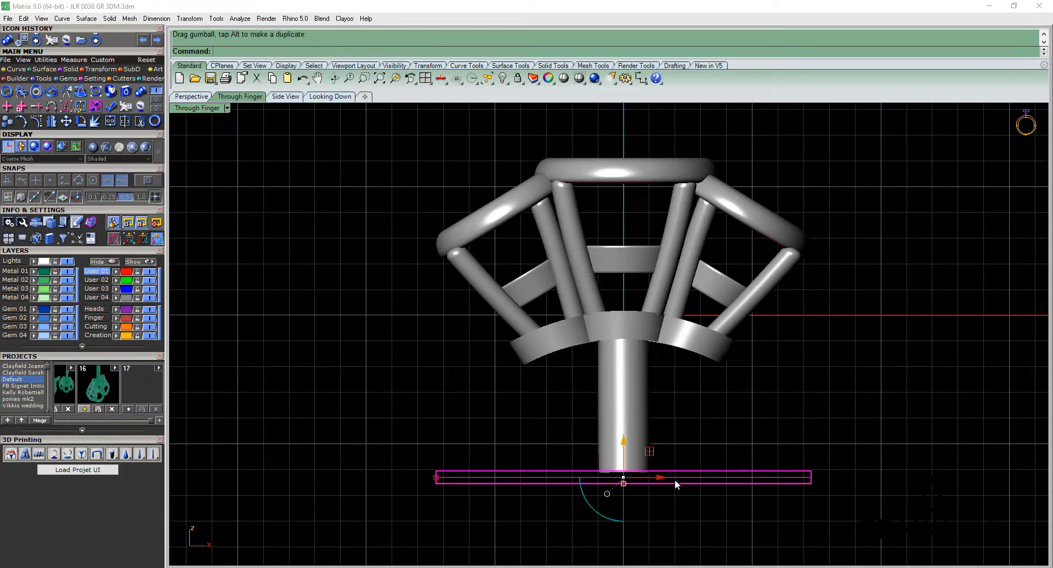
{"action": "scroll", "coordinate": [621, 478], "scroll_direction": "up", "scroll_amount": 8}
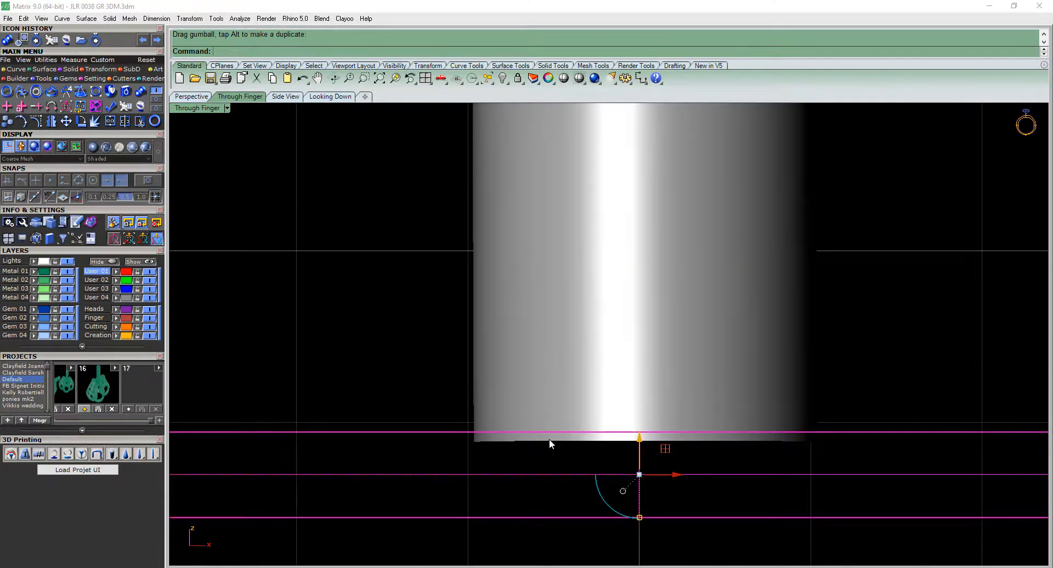
{"action": "scroll", "coordinate": [557, 456], "scroll_direction": "down", "scroll_amount": 8}
{"action": "left_click", "coordinate": [665, 397]}
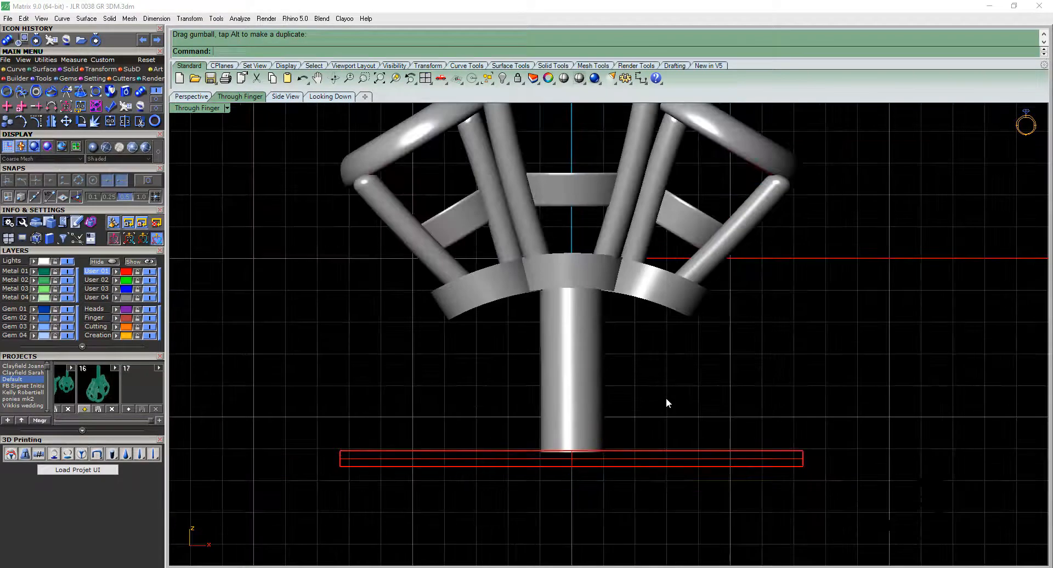
Start Blend Supports and add the first mirrored support from the outer underside of the right-hand lower collar down to the base
{"action": "left_click", "coordinate": [191, 96]}
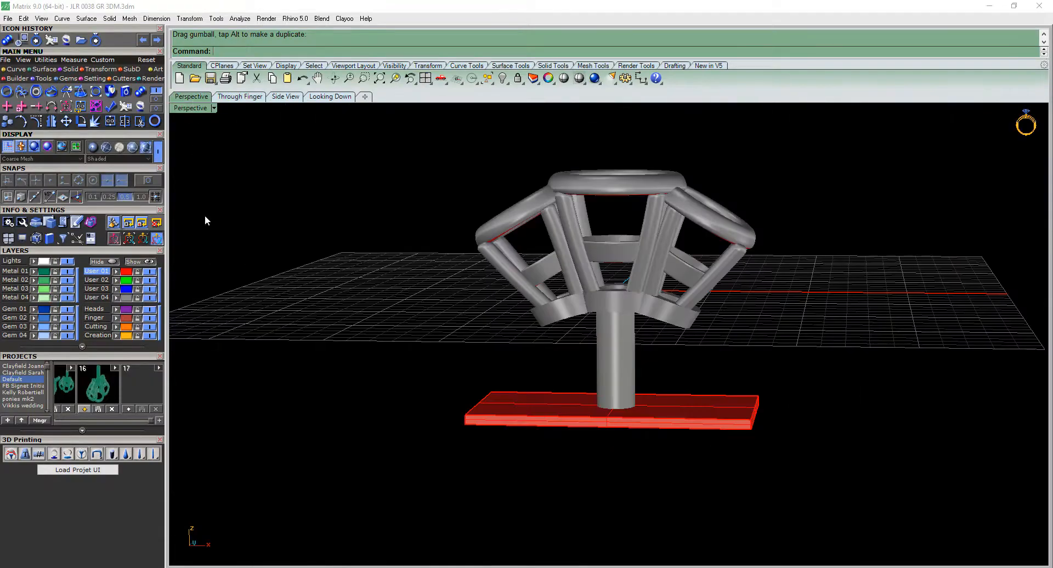
{"action": "right_click_drag", "start_coordinate": [204, 218], "coordinate": [602, 451]}
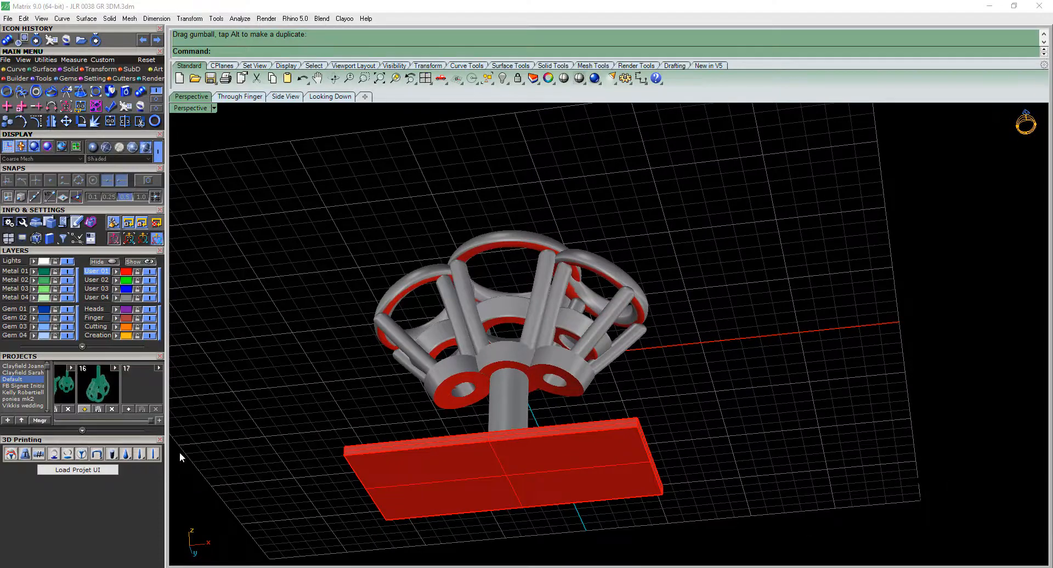
{"action": "left_click", "coordinate": [99, 457]}
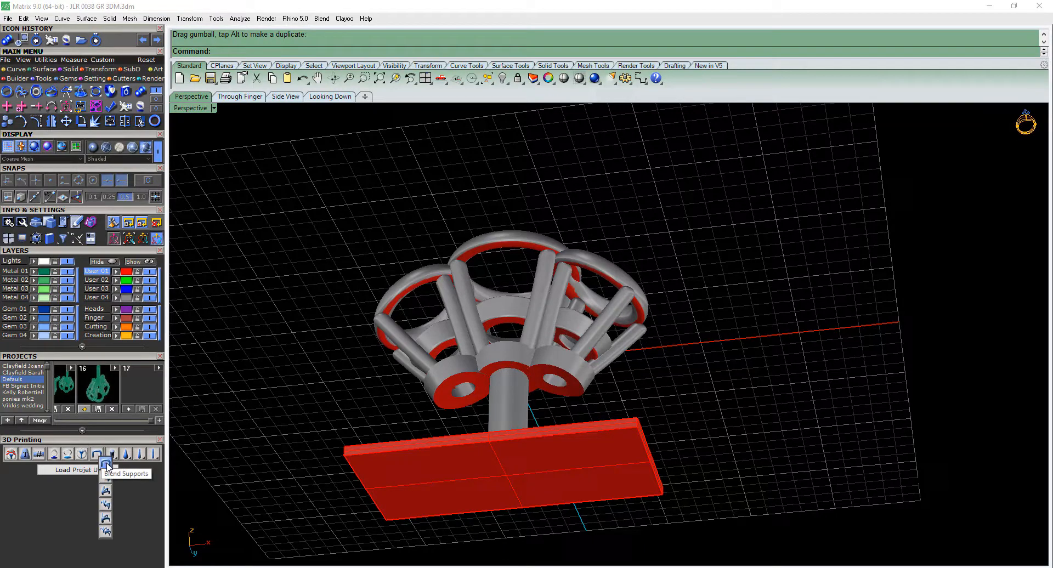
{"action": "left_click", "coordinate": [106, 465]}
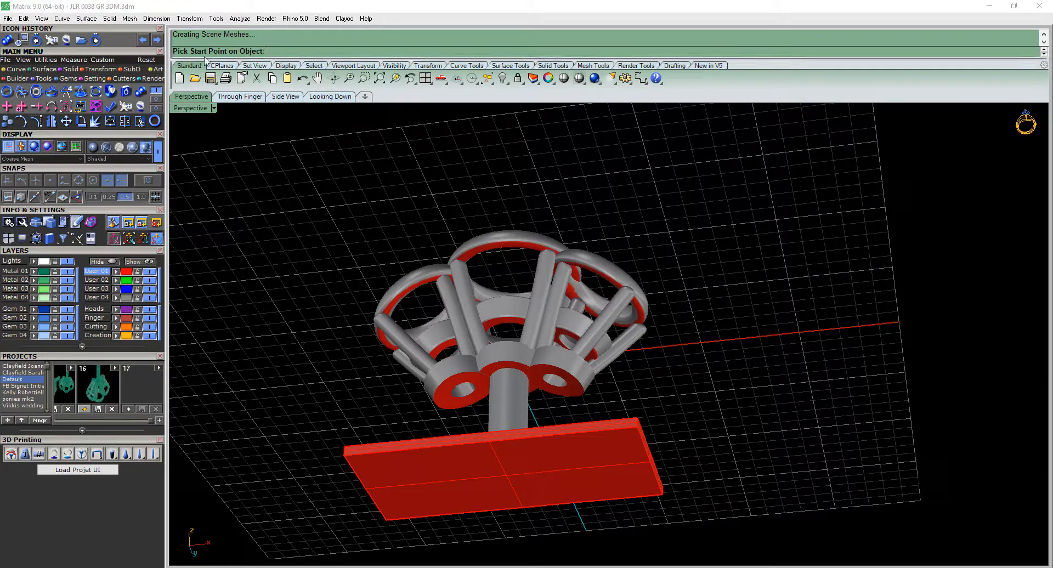
{"action": "right_click_drag", "start_coordinate": [671, 394], "coordinate": [762, 399]}
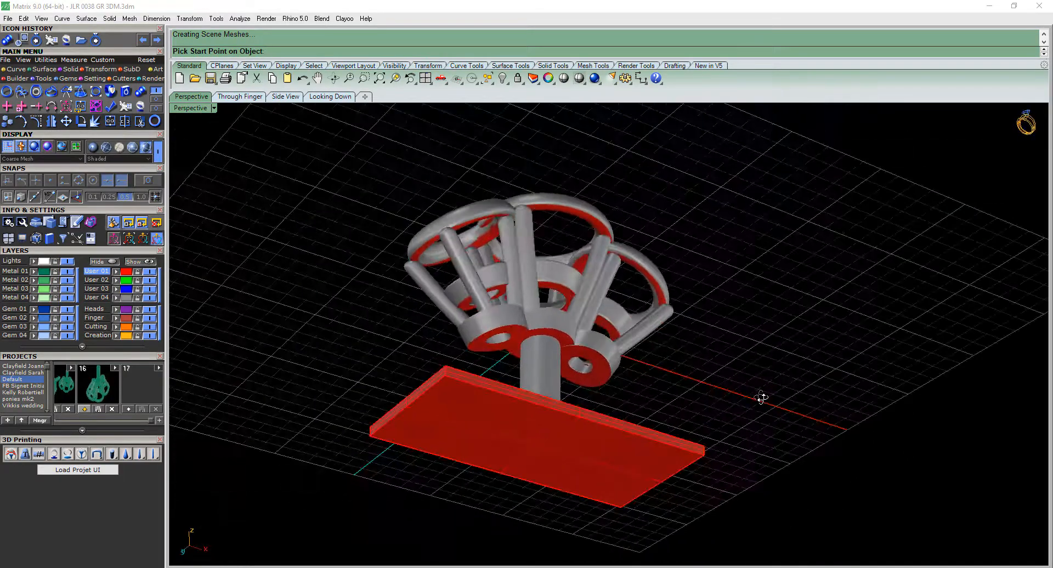
{"action": "scroll", "coordinate": [588, 391], "scroll_direction": "up", "scroll_amount": 10}
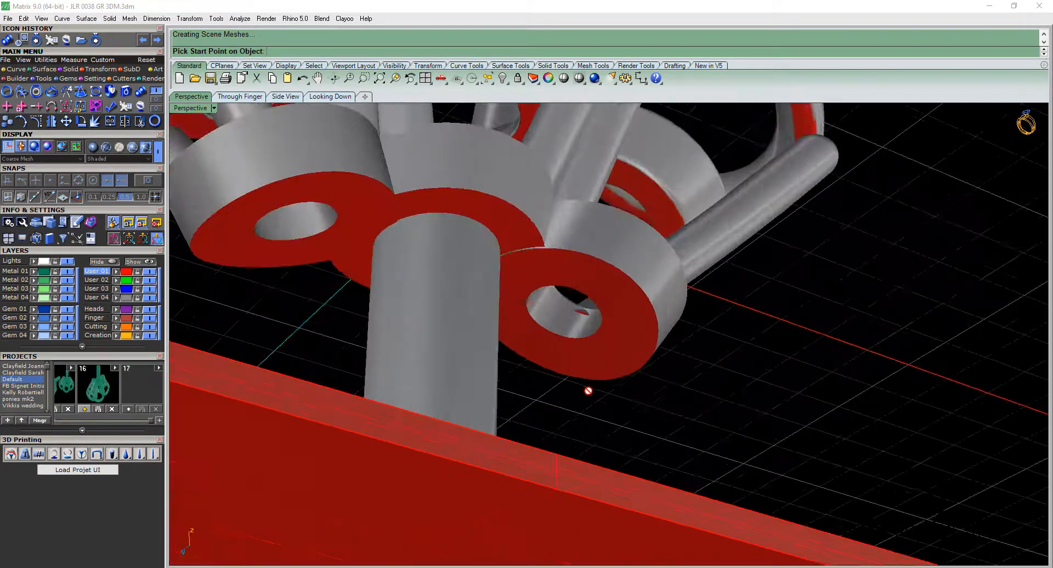
{"action": "left_click", "coordinate": [623, 350]}
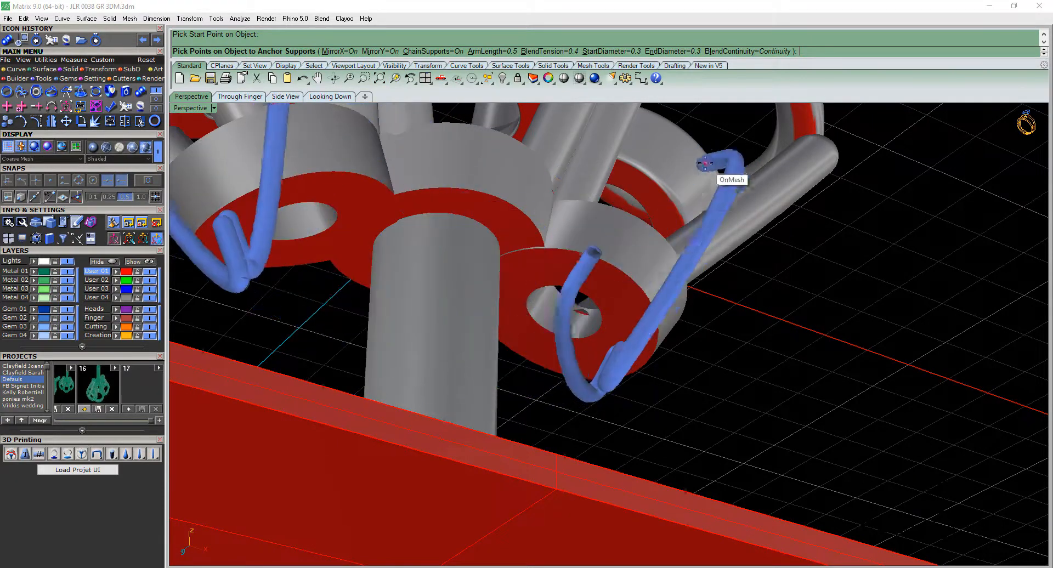
{"action": "right_click_drag", "start_coordinate": [883, 280], "coordinate": [809, 376]}
{"action": "scroll", "coordinate": [806, 374], "scroll_direction": "down", "scroll_amount": 6}
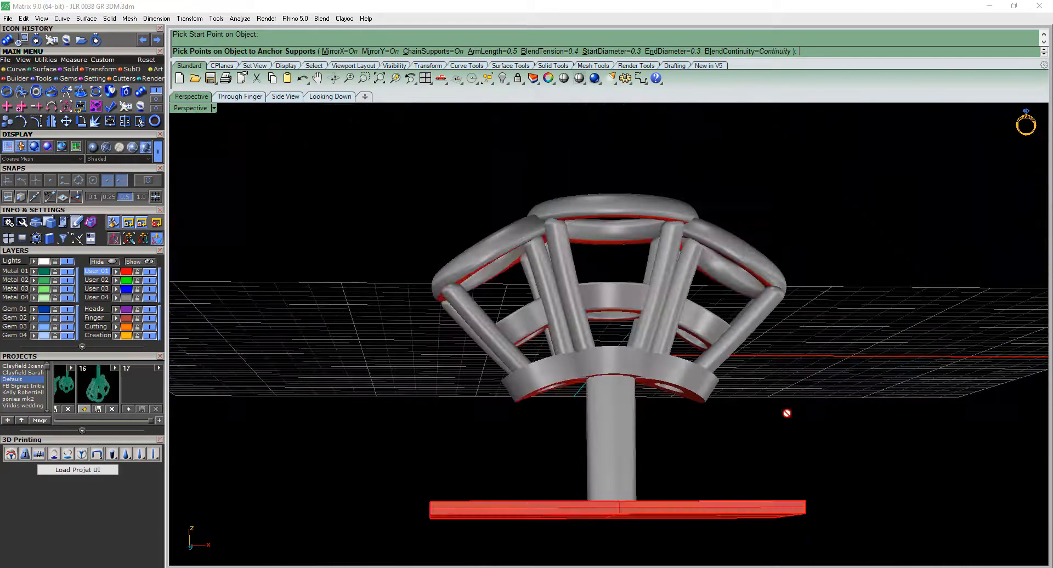
{"action": "right_click_drag", "start_coordinate": [787, 413], "coordinate": [732, 314], "text": "shift"}
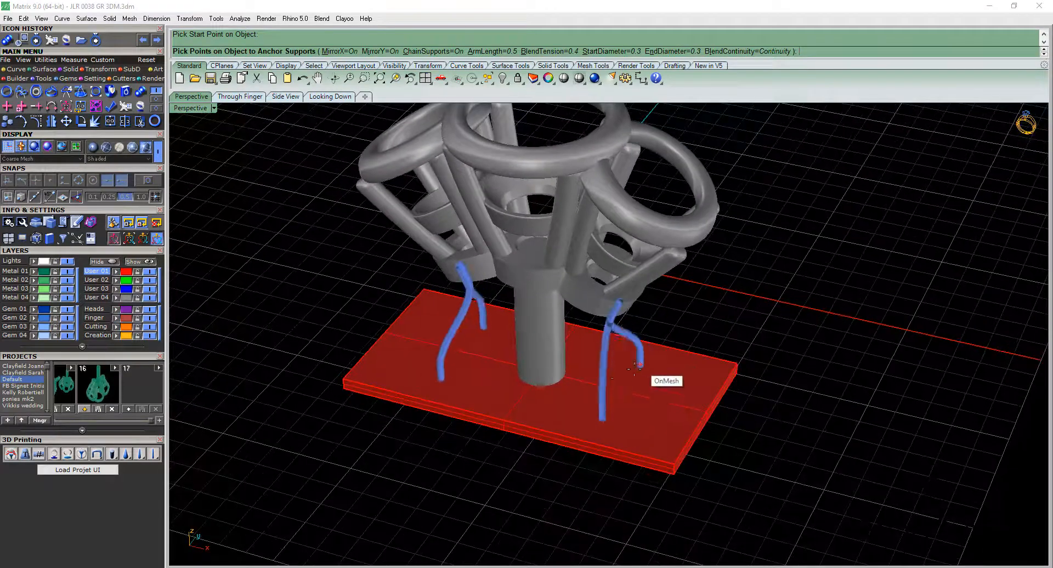
{"action": "scroll", "coordinate": [616, 394], "scroll_direction": "up", "scroll_amount": 5}
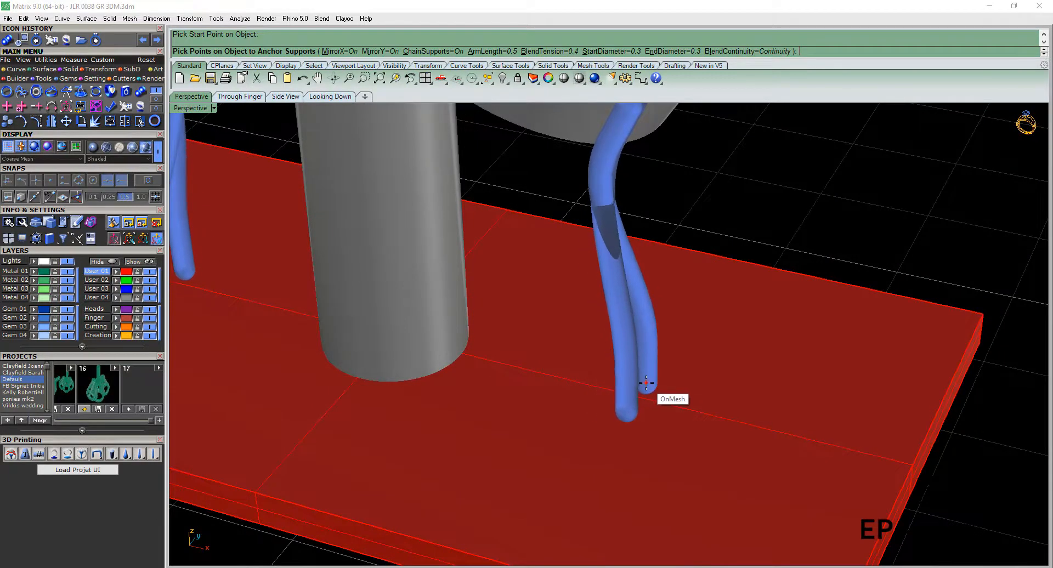
{"action": "left_click", "coordinate": [636, 376]}
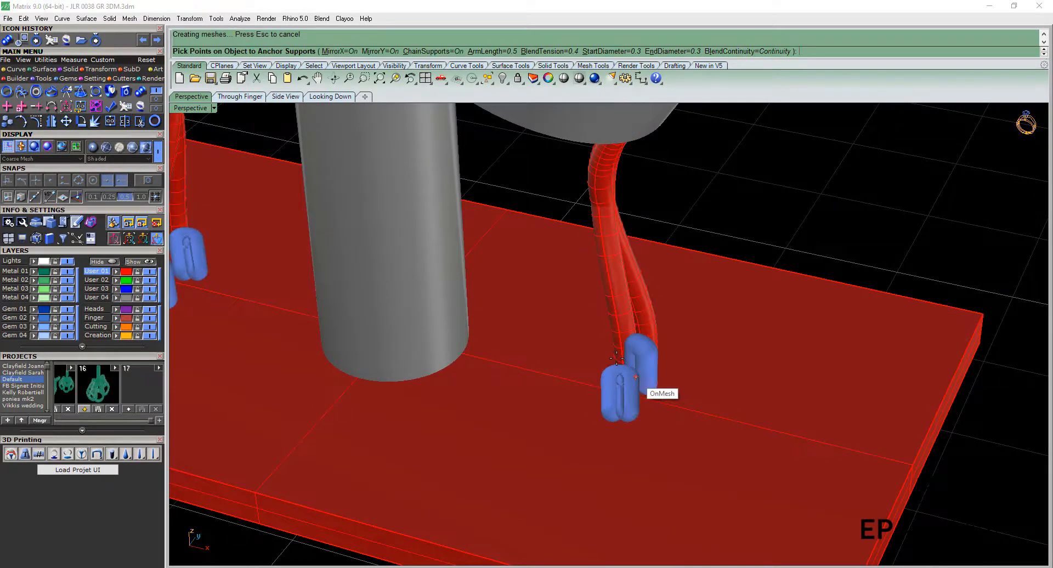
Chain further blend supports from the right collar's underside, closer to its hole, back down to the base near the first support
{"action": "right_click_drag", "start_coordinate": [579, 319], "coordinate": [604, 252]}
{"action": "scroll", "coordinate": [605, 253], "scroll_direction": "down", "scroll_amount": 5}
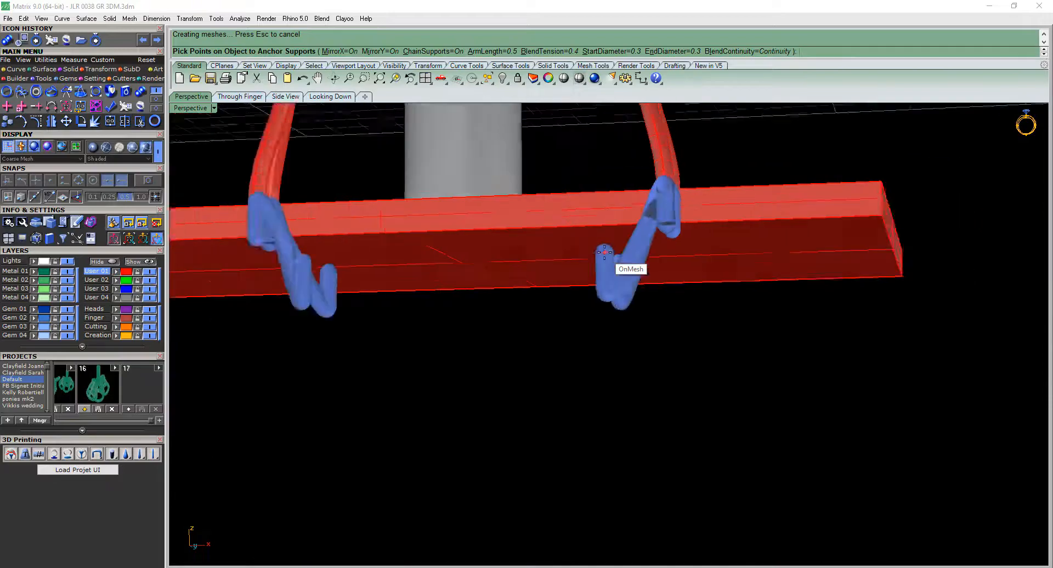
{"action": "right_click_drag", "start_coordinate": [594, 440], "coordinate": [592, 390]}
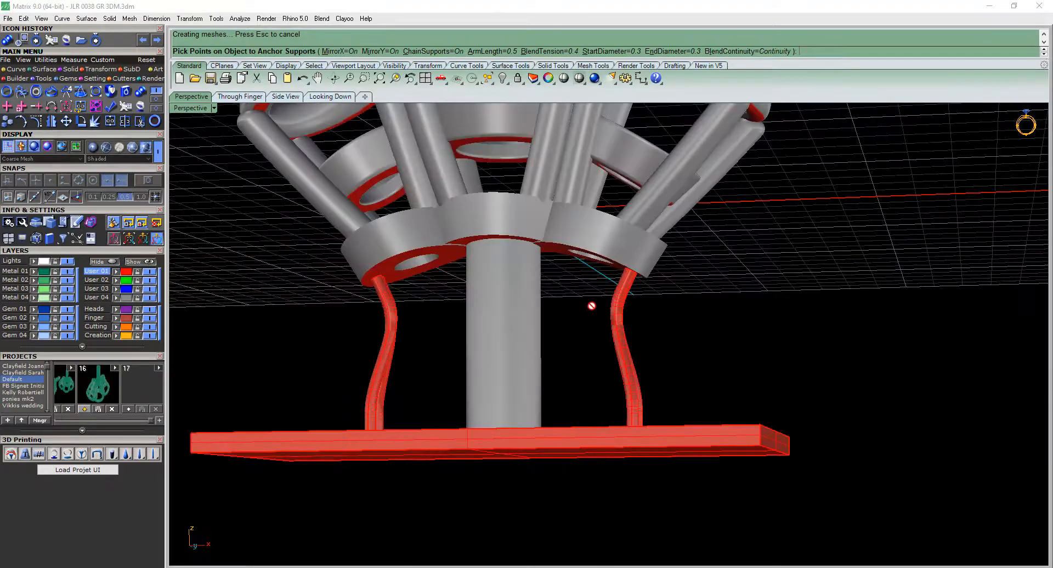
{"action": "scroll", "coordinate": [592, 303], "scroll_direction": "up", "scroll_amount": 6}
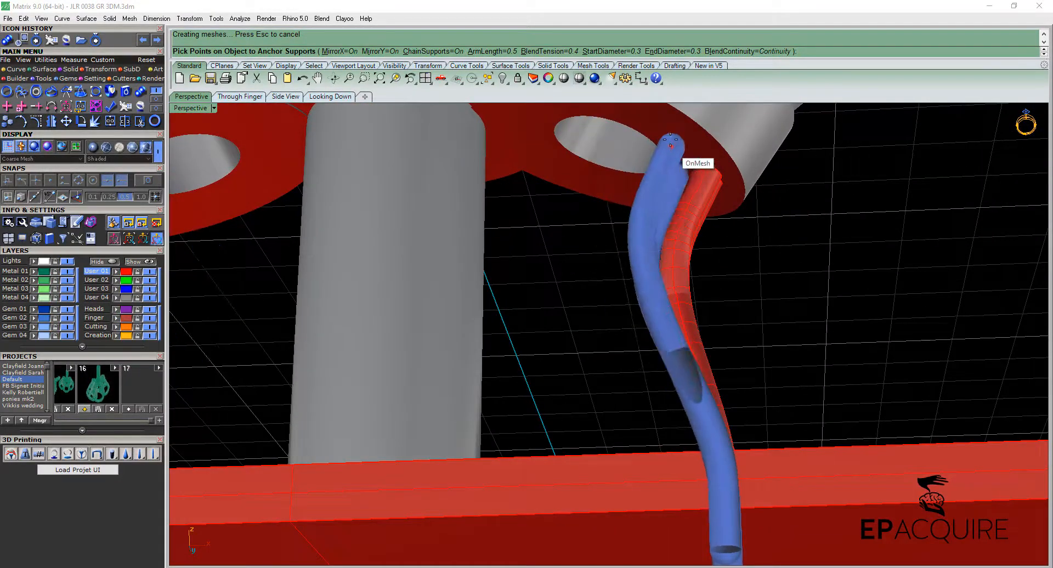
{"action": "left_click", "coordinate": [664, 126]}
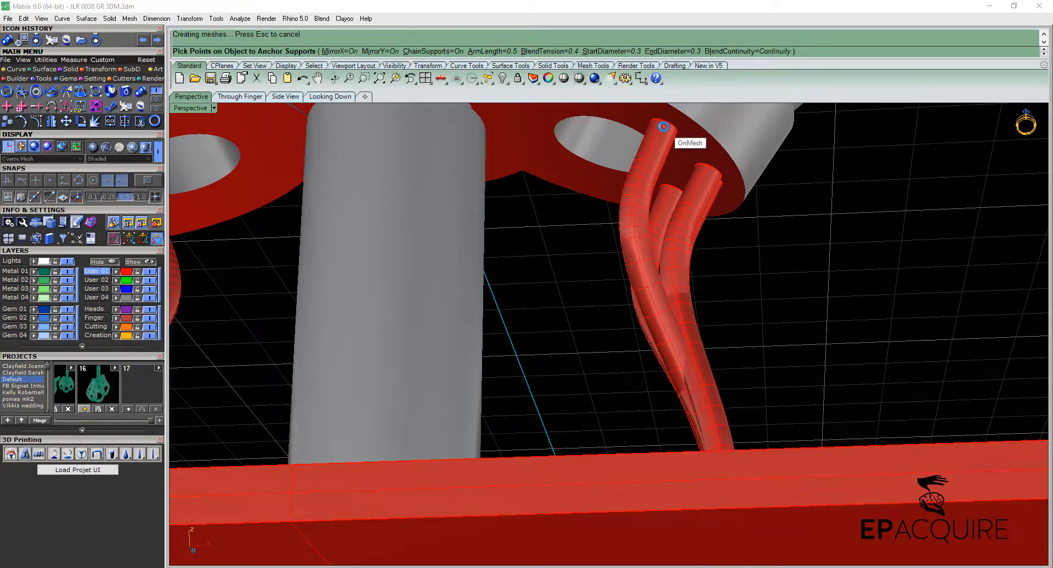
{"action": "scroll", "coordinate": [664, 126], "scroll_direction": "down", "scroll_amount": 5}
{"action": "right_click_drag", "start_coordinate": [776, 200], "coordinate": [693, 369]}
{"action": "left_click", "coordinate": [646, 437]}
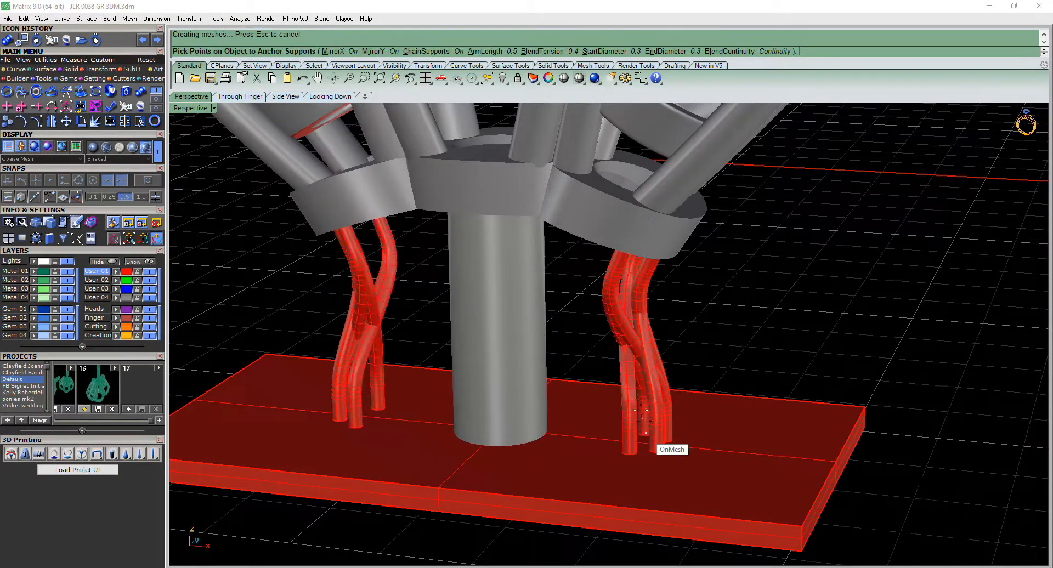
Anchor another blend support on the right collar's underside beside the hole and run it down to the base
{"action": "right_click_drag", "start_coordinate": [684, 312], "coordinate": [708, 249]}
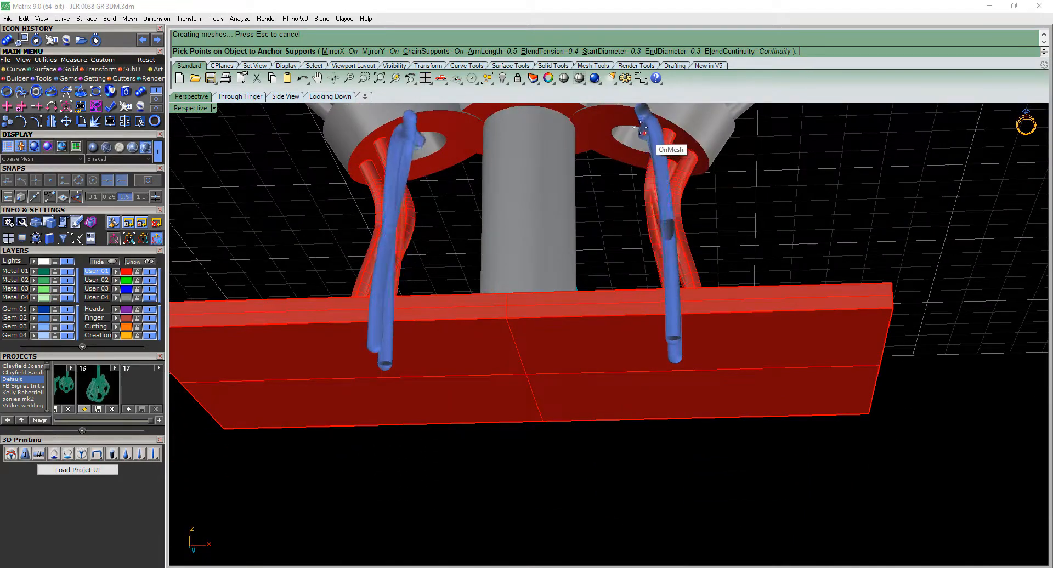
{"action": "left_click", "coordinate": [641, 131]}
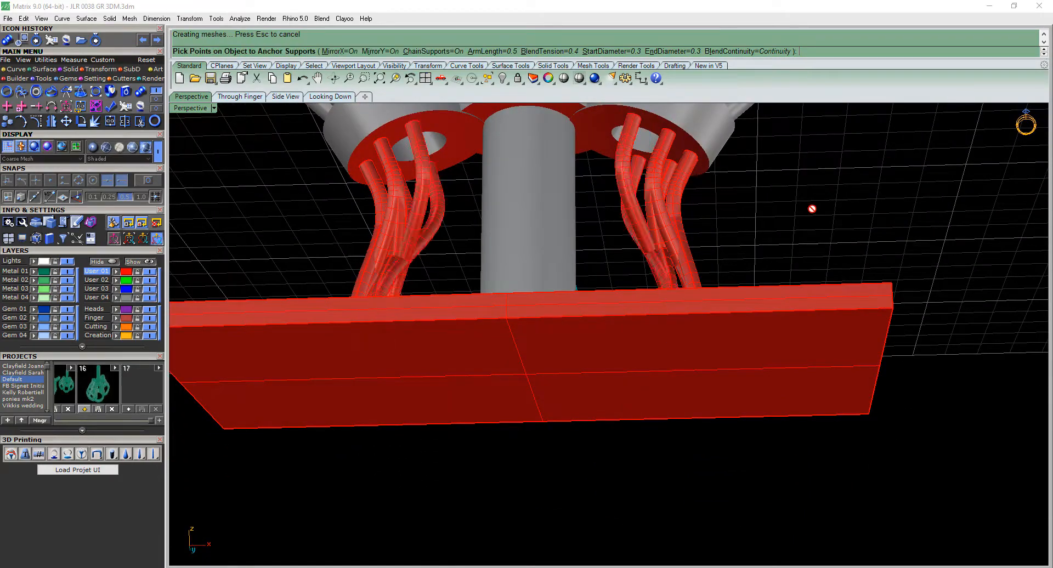
{"action": "right_click_drag", "start_coordinate": [812, 209], "coordinate": [680, 384]}
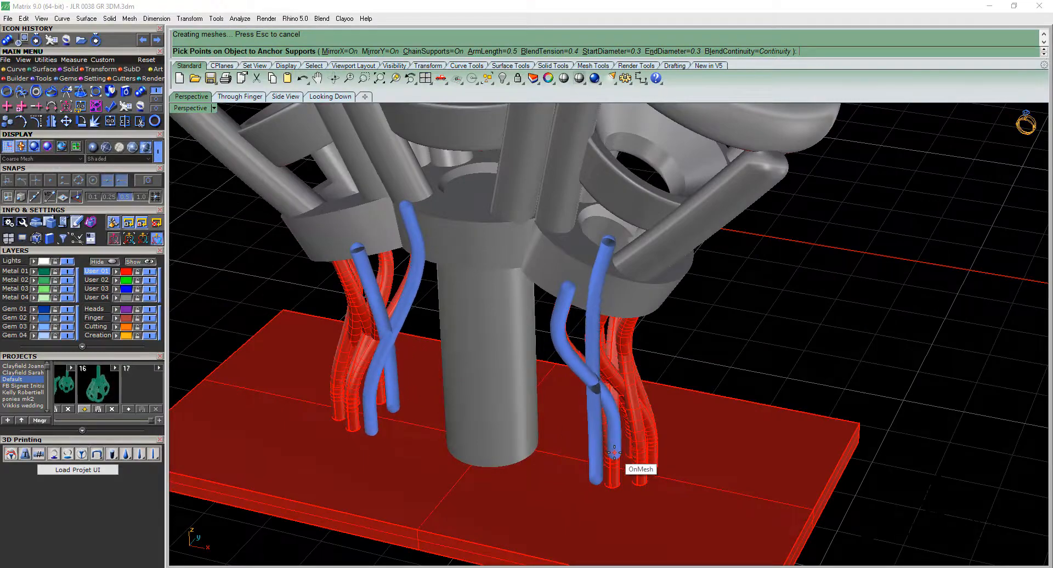
{"action": "left_click", "coordinate": [614, 453]}
Add the innermost blend supports between the collar undersides near the central peg and the base, ending the Blend Supports command
{"action": "right_click_drag", "start_coordinate": [618, 438], "coordinate": [701, 353]}
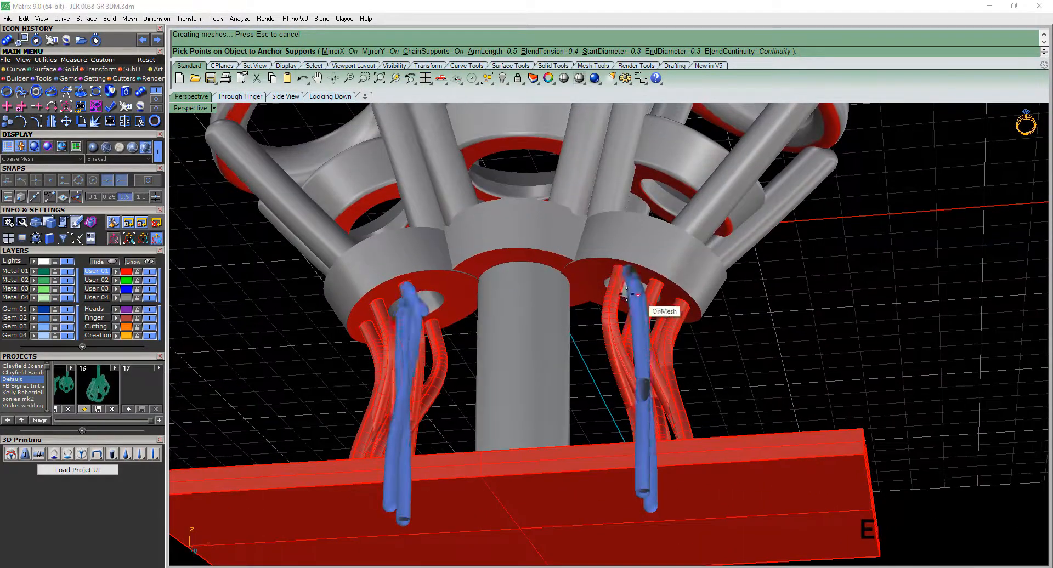
{"action": "scroll", "coordinate": [639, 306], "scroll_direction": "up", "scroll_amount": 5}
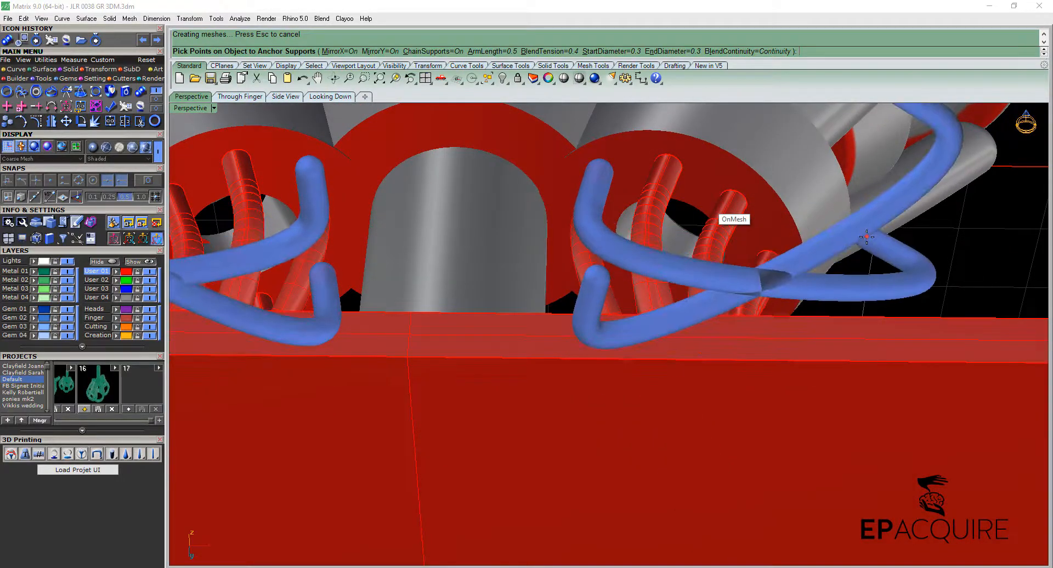
{"action": "right_click_drag", "start_coordinate": [865, 200], "coordinate": [782, 278]}
{"action": "scroll", "coordinate": [851, 363], "scroll_direction": "down", "scroll_amount": 4}
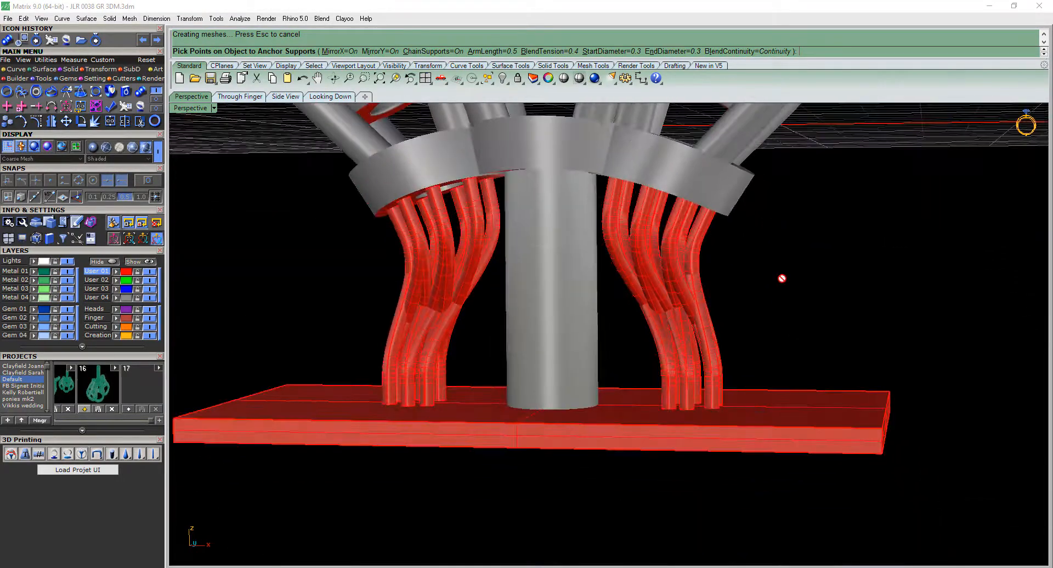
{"action": "left_click", "coordinate": [650, 405]}
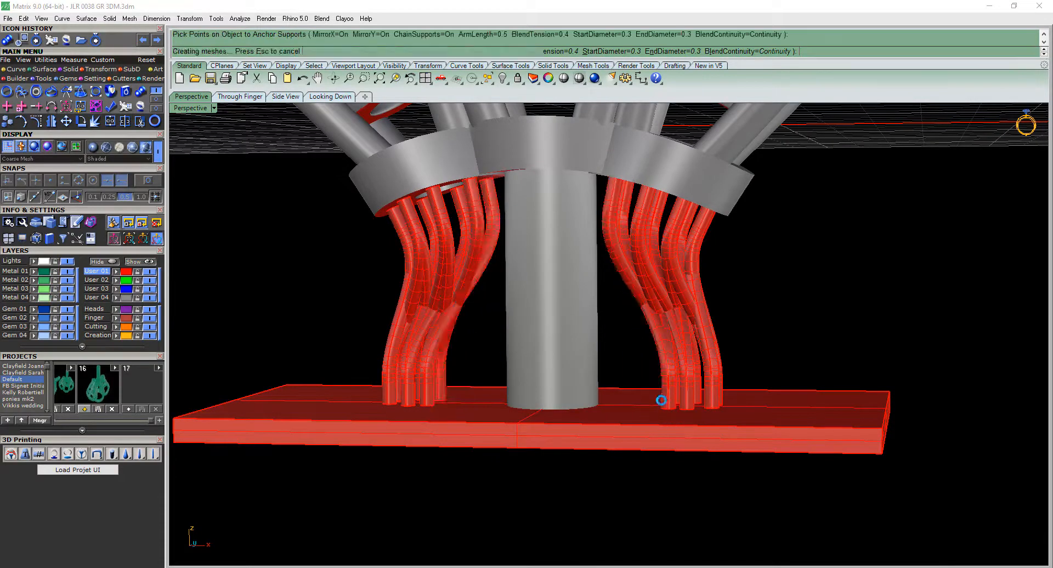
{"action": "right_click_drag", "start_coordinate": [758, 295], "coordinate": [755, 198]}
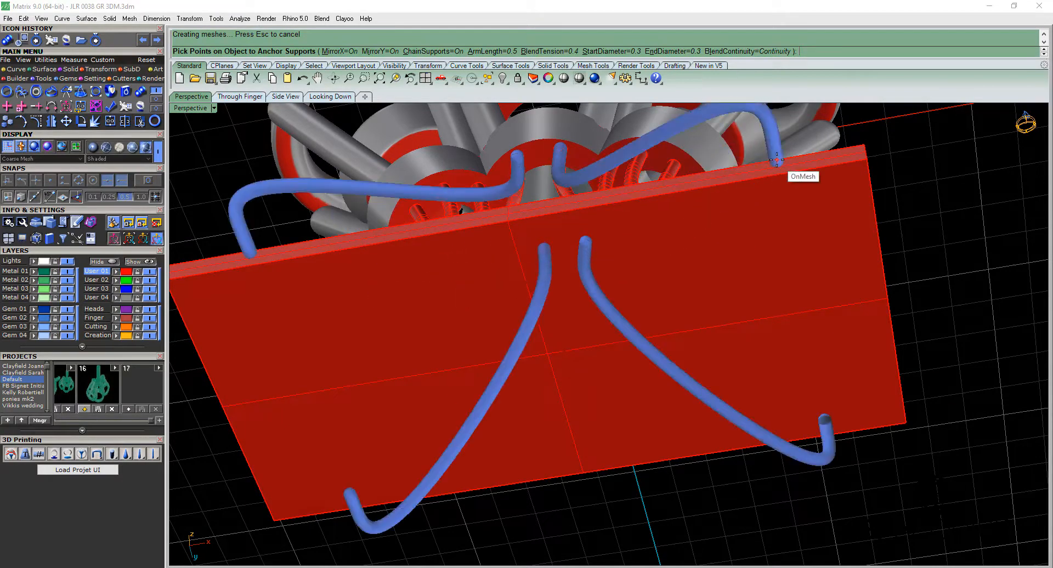
{"action": "key", "text": "Escape"}
{"action": "right_click_drag", "start_coordinate": [830, 159], "coordinate": [669, 231]}
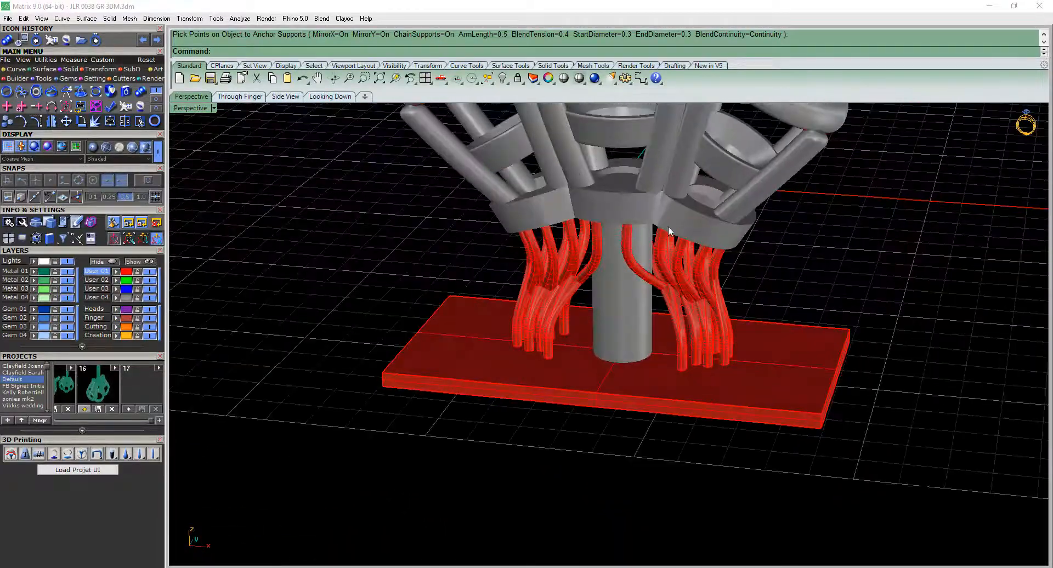
Start the straight Support tool for the head's upper parts with StartDiameter 0.1 and EndDiameter 0.1
{"action": "right_click_drag", "start_coordinate": [637, 341], "coordinate": [818, 380]}
{"action": "scroll", "coordinate": [536, 276], "scroll_direction": "up", "scroll_amount": 3}
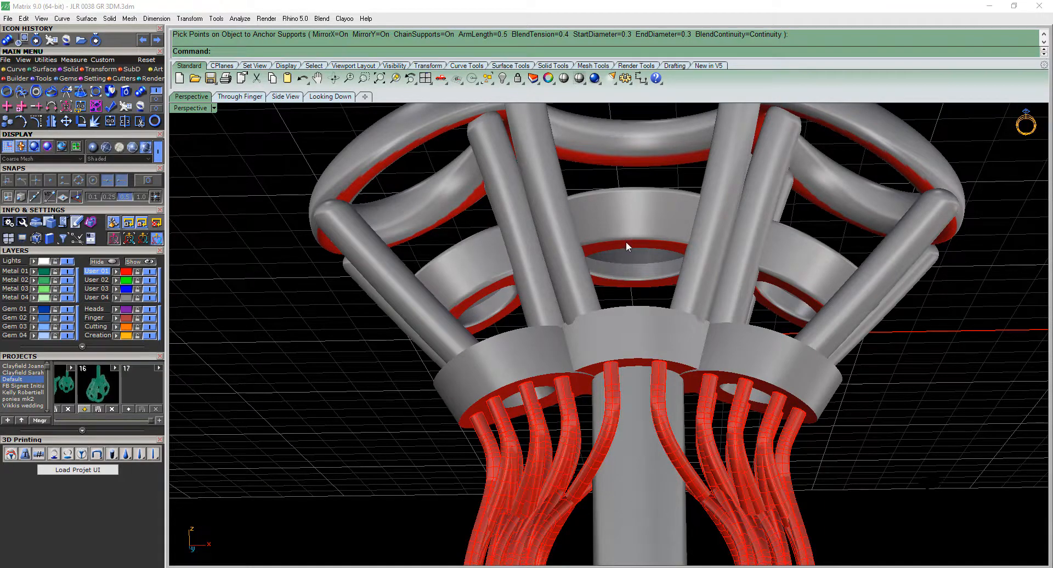
{"action": "right_click_drag", "start_coordinate": [665, 242], "coordinate": [386, 314]}
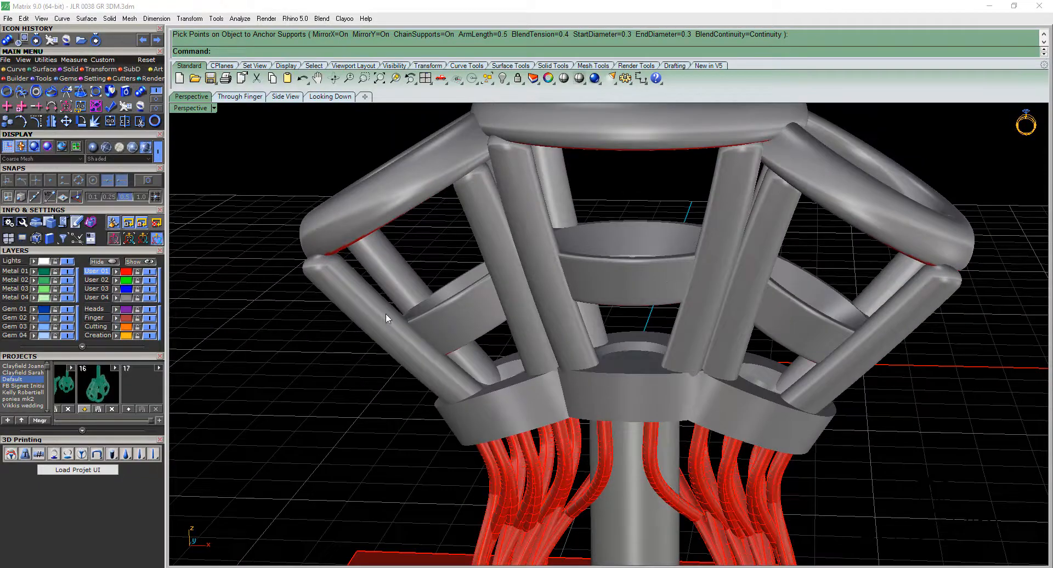
{"action": "left_click", "coordinate": [157, 456]}
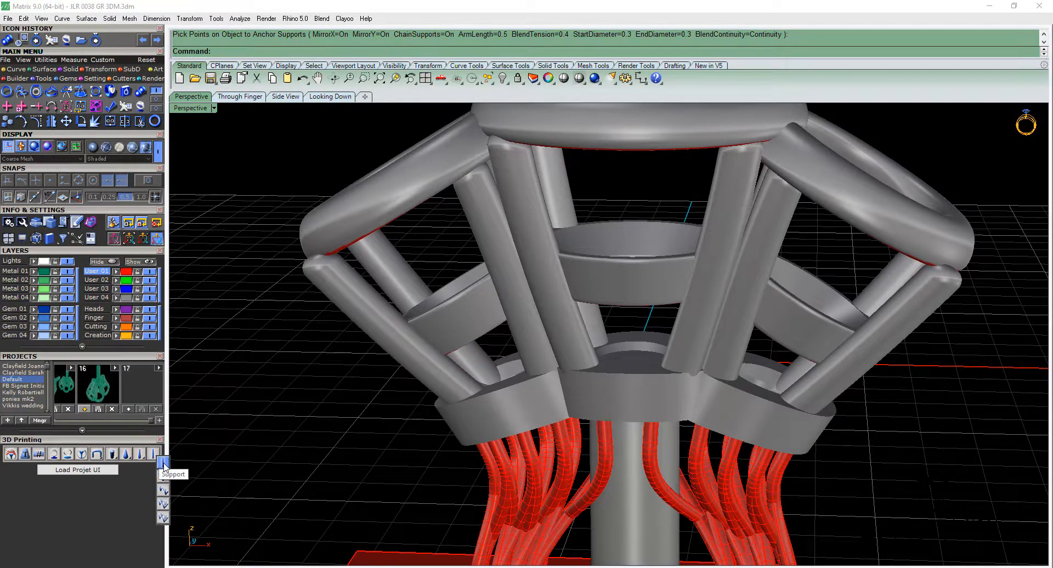
{"action": "left_click", "coordinate": [164, 467]}
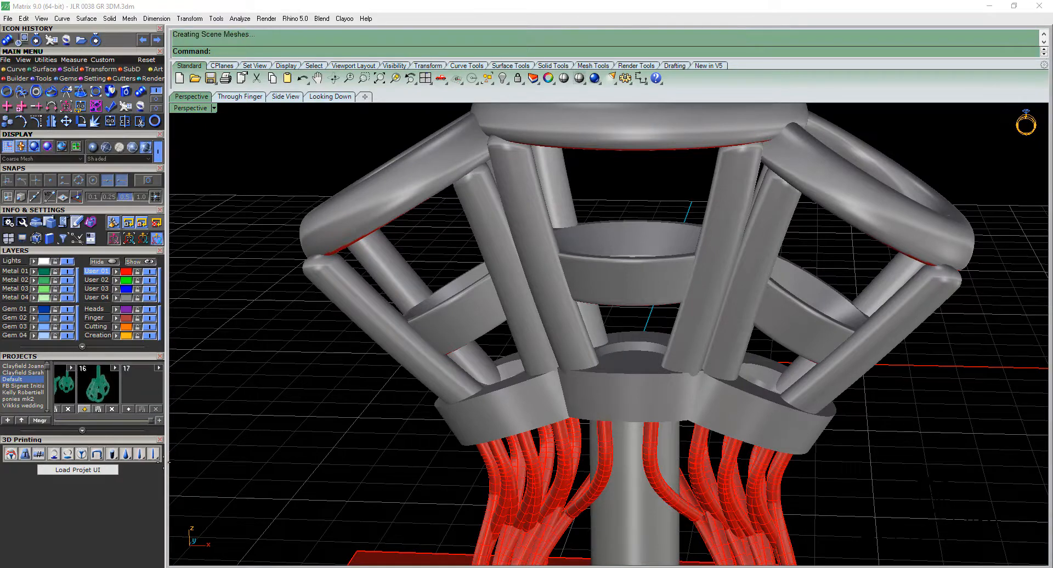
{"action": "left_click", "coordinate": [451, 52]}
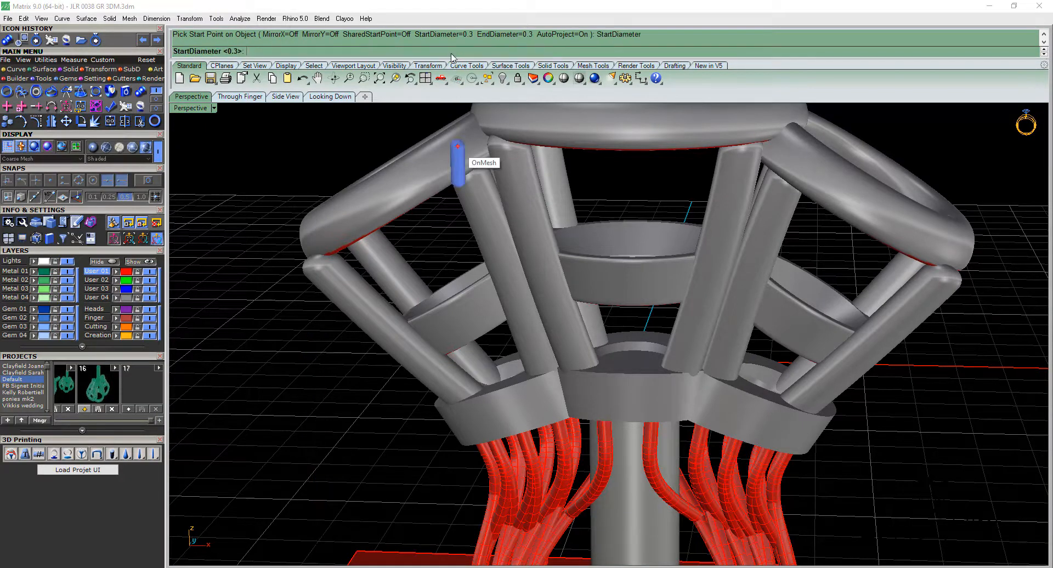
{"action": "key", "text": "Return"}
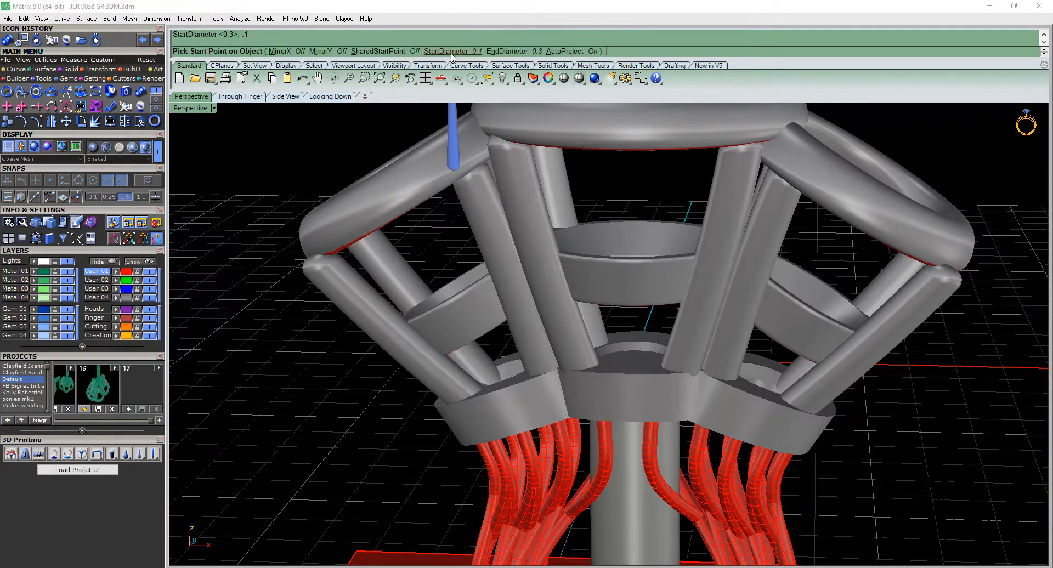
{"action": "left_click", "coordinate": [499, 52]}
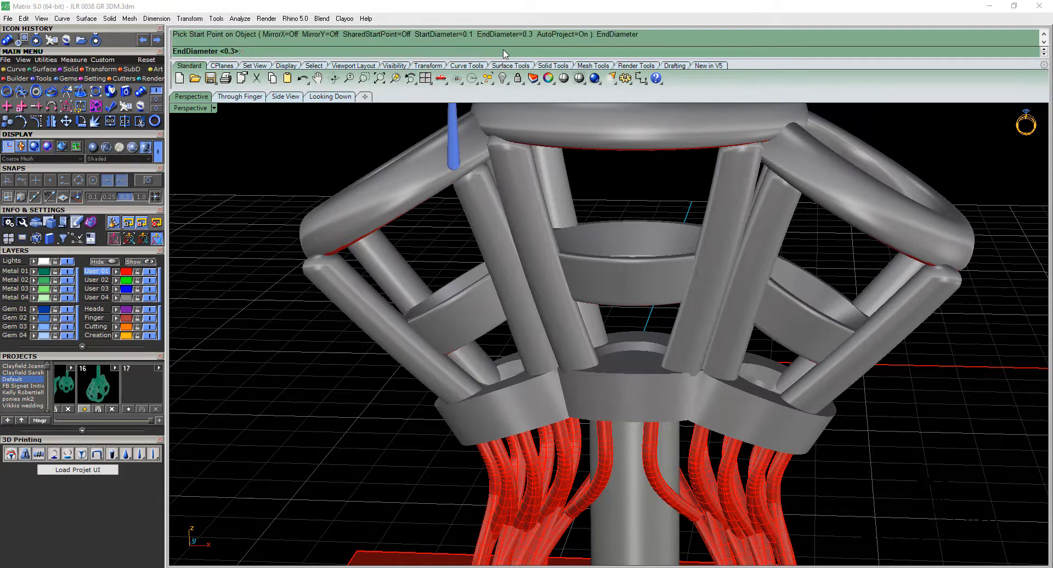
{"action": "type", "text": ".1"}
{"action": "key", "text": "Return"}
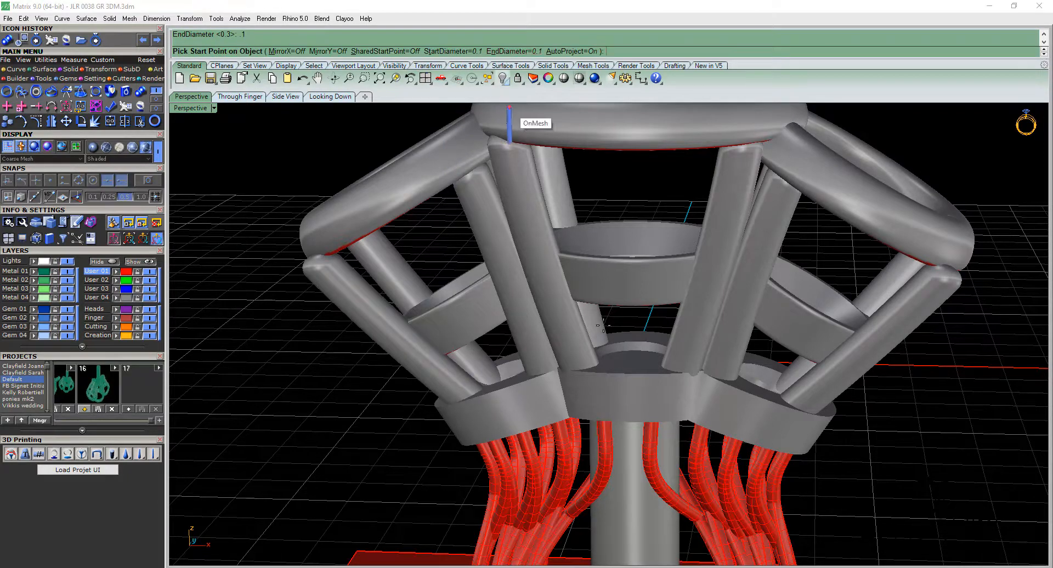
Turn on MirrorX and MirrorY for the thin straight supports, ready for placement under the rear collar
{"action": "right_click_drag", "start_coordinate": [867, 473], "coordinate": [839, 482]}
{"action": "left_click", "coordinate": [286, 51]}
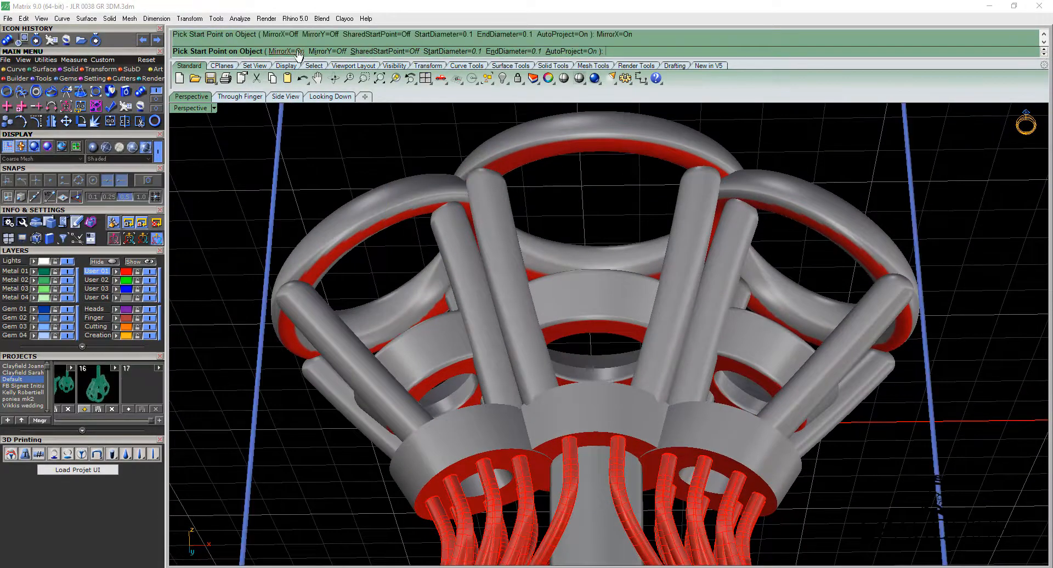
{"action": "left_click", "coordinate": [323, 51]}
{"action": "scroll", "coordinate": [565, 333], "scroll_direction": "up", "scroll_amount": 5}
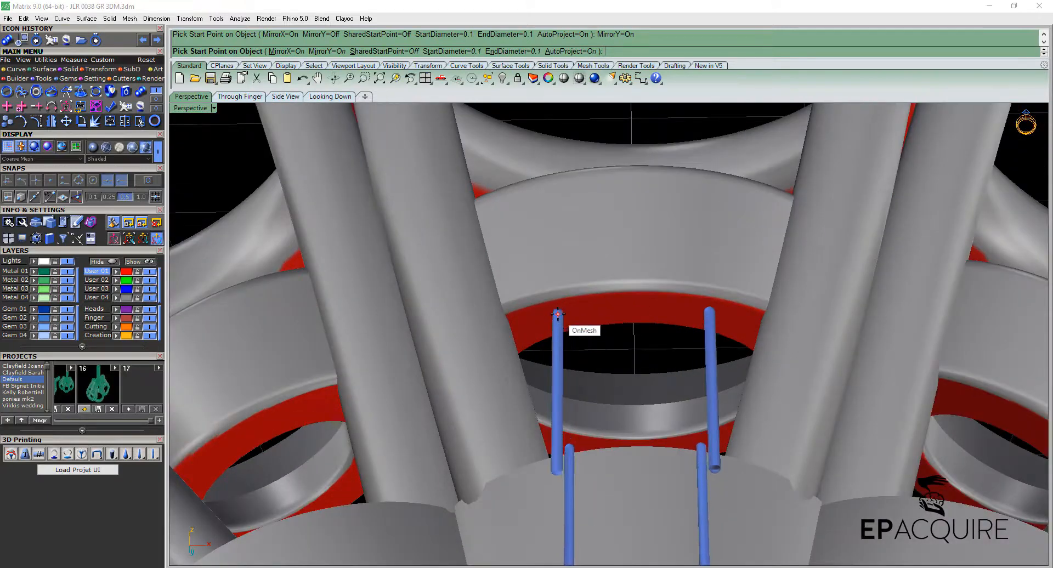
Place three mirrored sets of thin straight supports across the rear collar's red underside, ending the Support command
{"action": "left_click", "coordinate": [565, 313]}
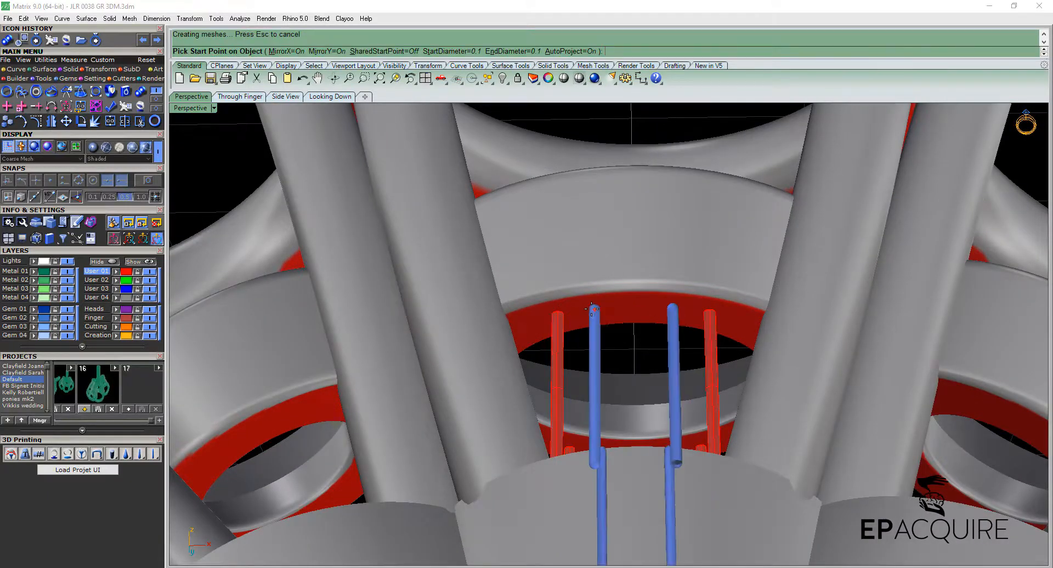
{"action": "left_click", "coordinate": [601, 307]}
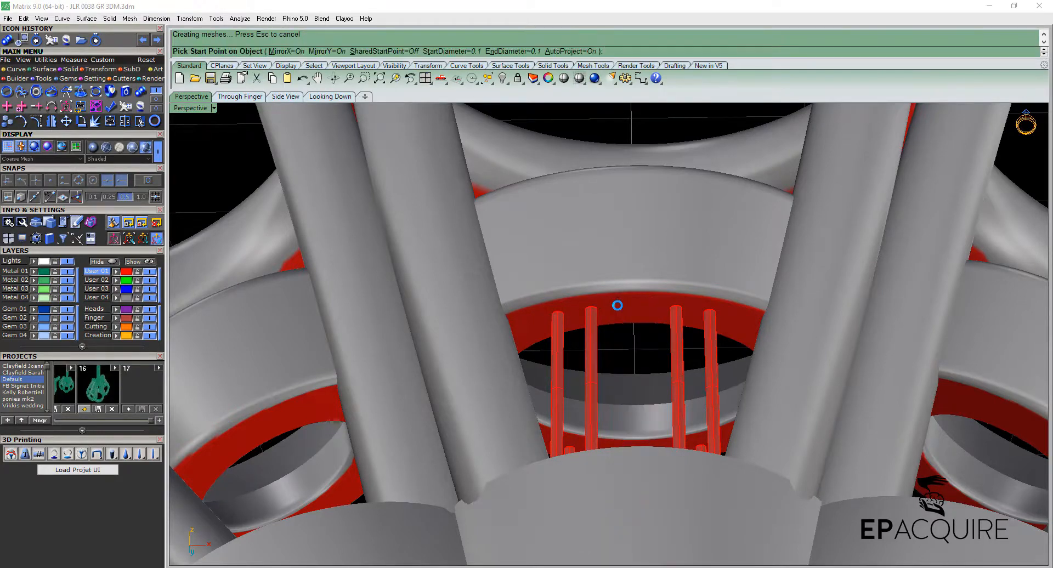
{"action": "left_click", "coordinate": [617, 306]}
{"action": "scroll", "coordinate": [615, 307], "scroll_direction": "down", "scroll_amount": 6}
{"action": "scroll", "coordinate": [614, 309], "scroll_direction": "down", "scroll_amount": 5}
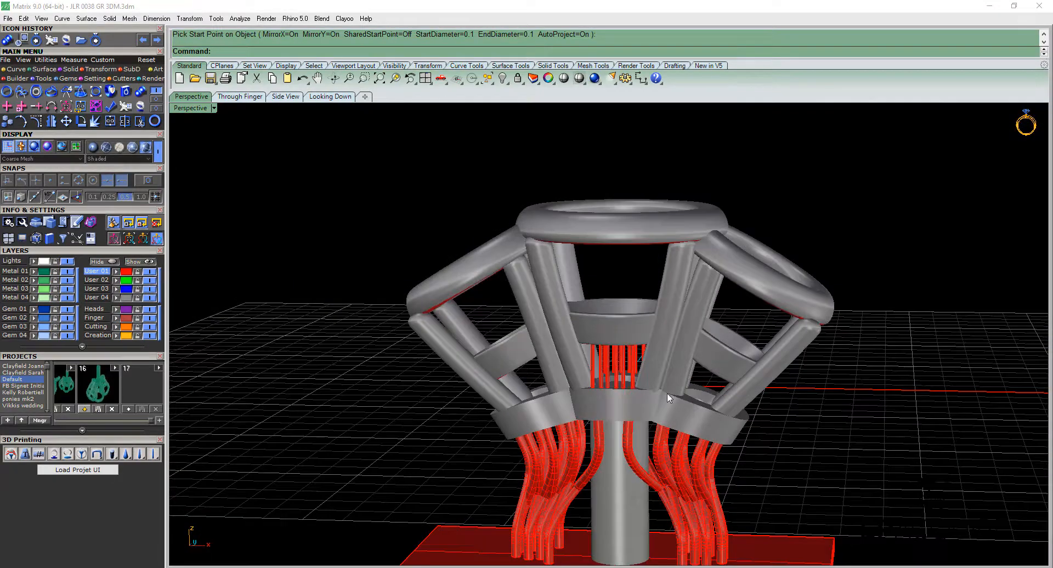
Start the Medium Tapered Support tool for the upper rings with MirrorX and MirrorY turned on
{"action": "right_click_drag", "start_coordinate": [767, 385], "coordinate": [796, 332], "text": "shift"}
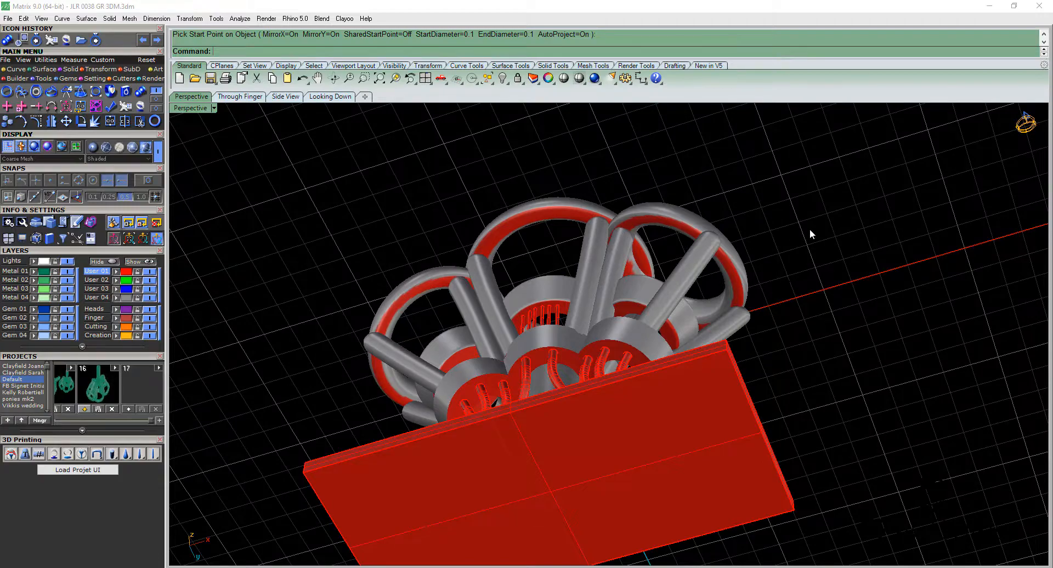
{"action": "right_click_drag", "start_coordinate": [811, 234], "coordinate": [821, 291]}
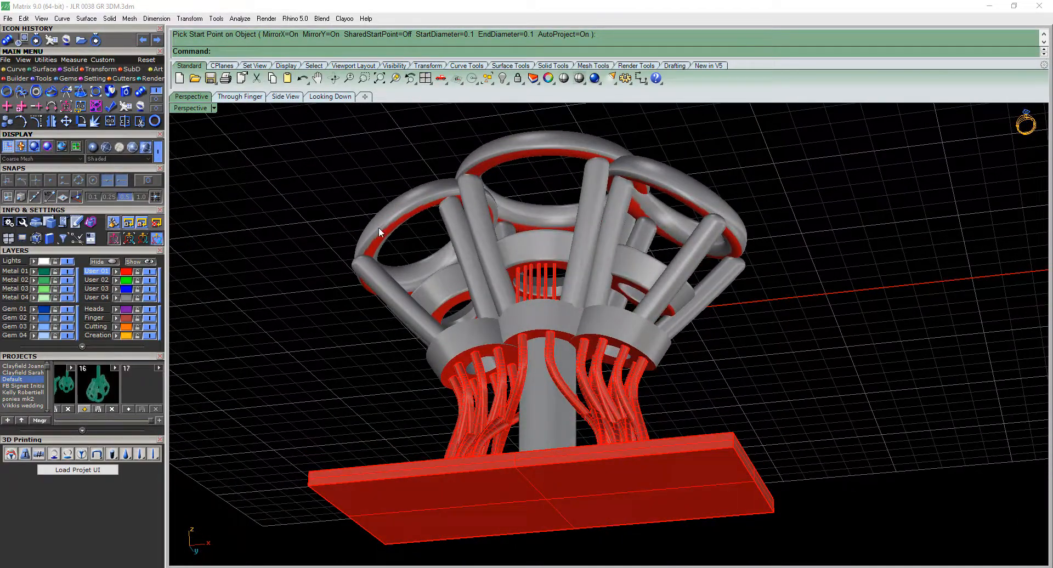
{"action": "left_click", "coordinate": [143, 460]}
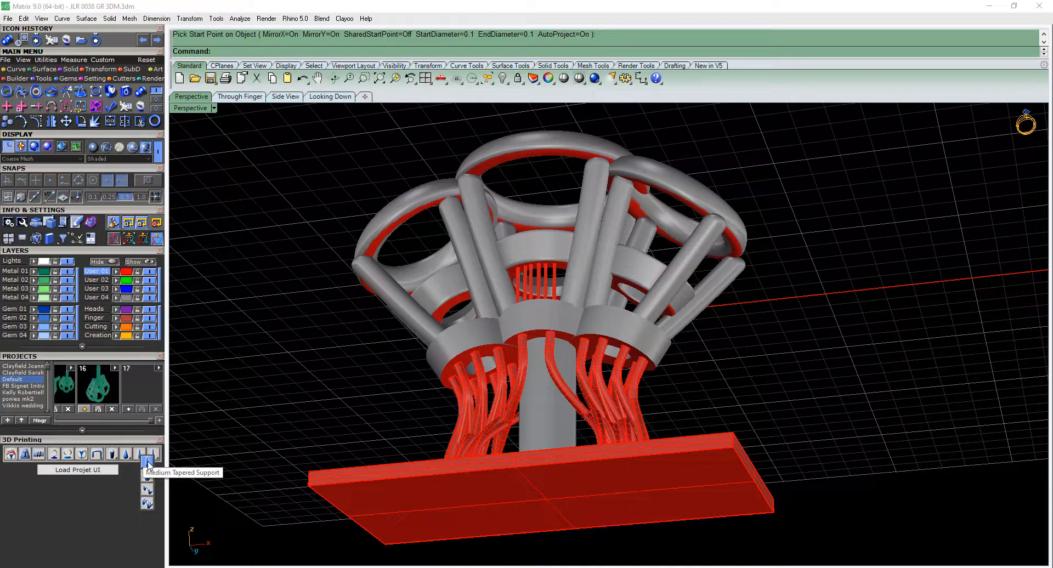
{"action": "left_click", "coordinate": [147, 463]}
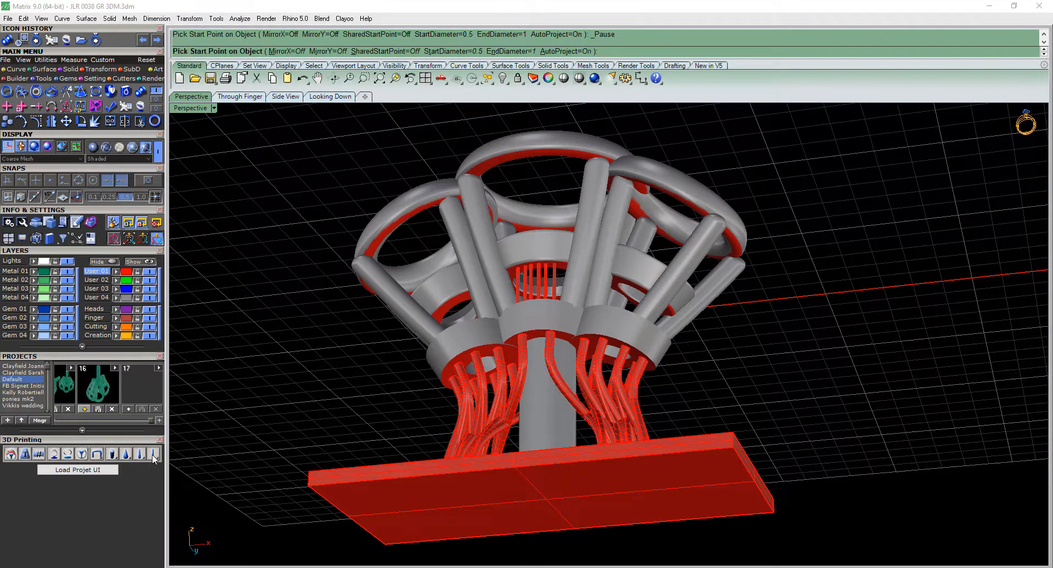
{"action": "left_click", "coordinate": [281, 52]}
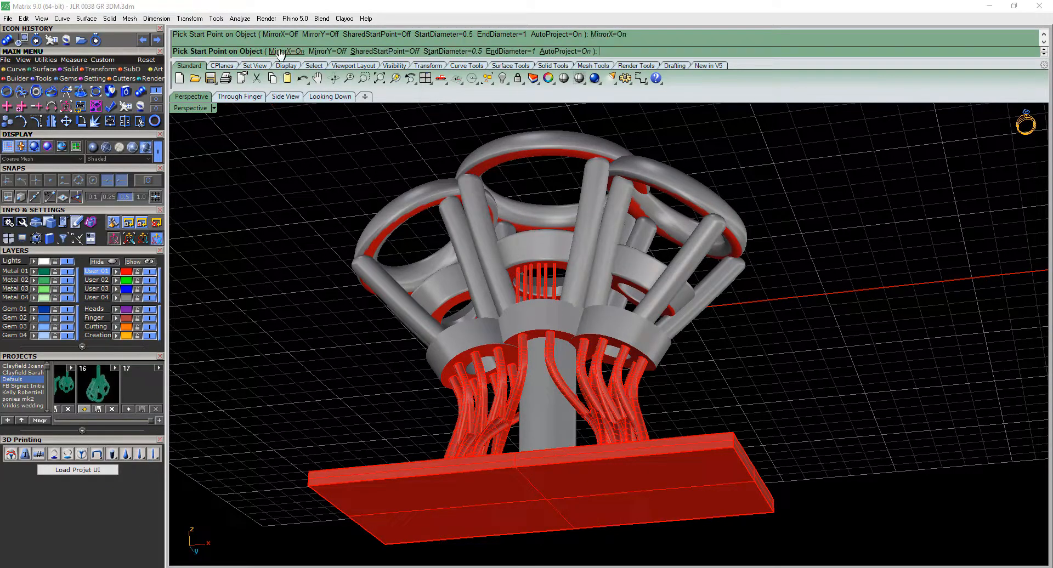
{"action": "left_click", "coordinate": [318, 51]}
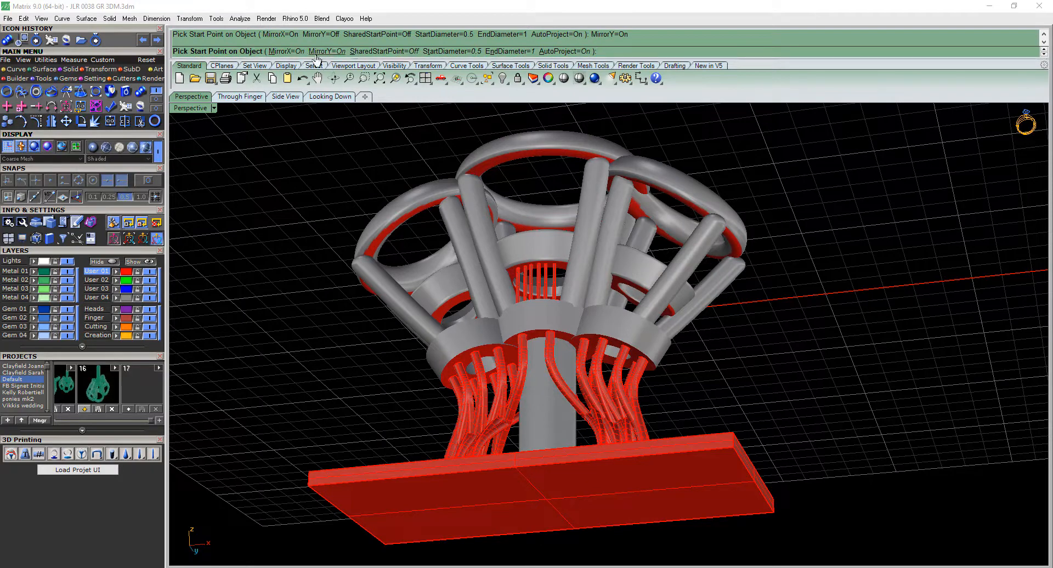
Set the tapered supports' StartDiameter to 0.2 and EndDiameter to 0.6
{"action": "left_click", "coordinate": [452, 52]}
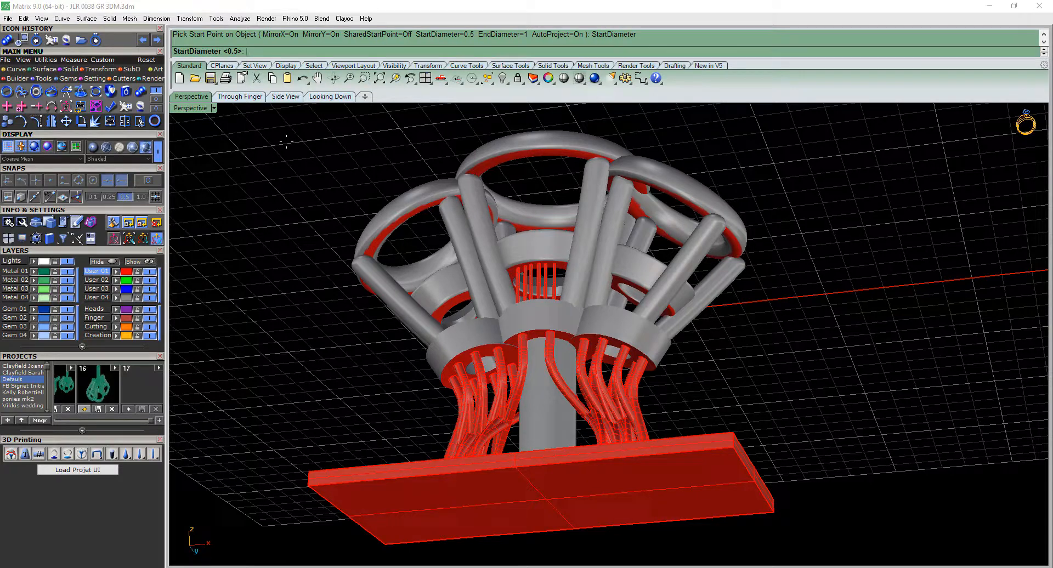
{"action": "type", "text": ".2"}
{"action": "key", "text": "Return"}
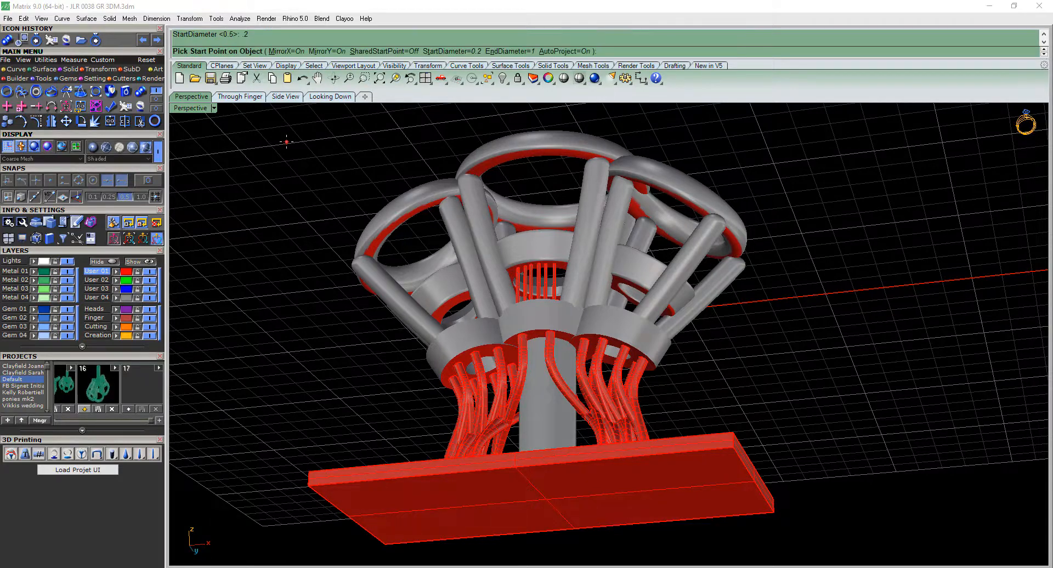
{"action": "left_click", "coordinate": [509, 52]}
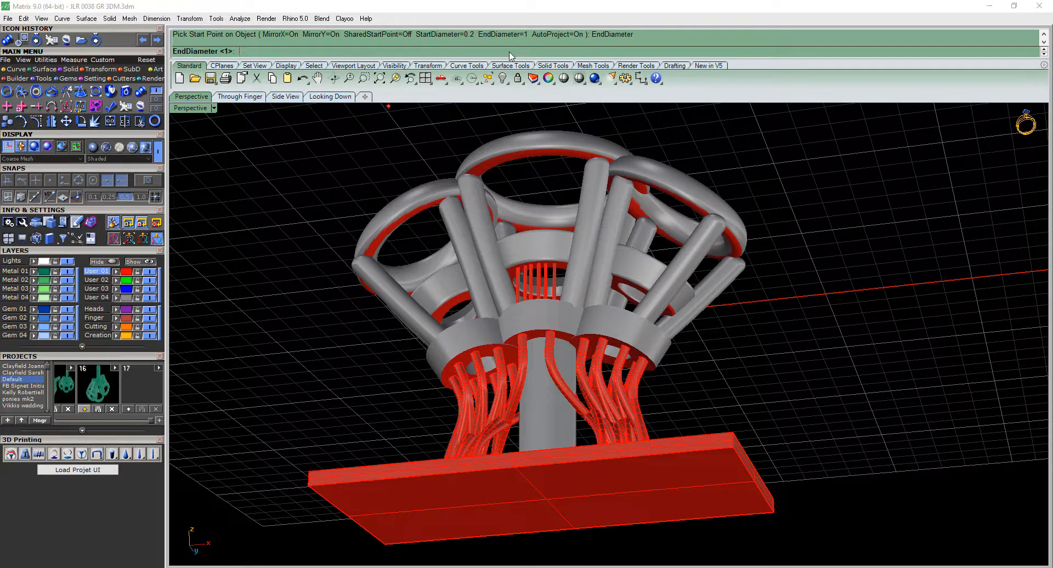
{"action": "type", "text": ".6"}
{"action": "key", "text": "Return"}
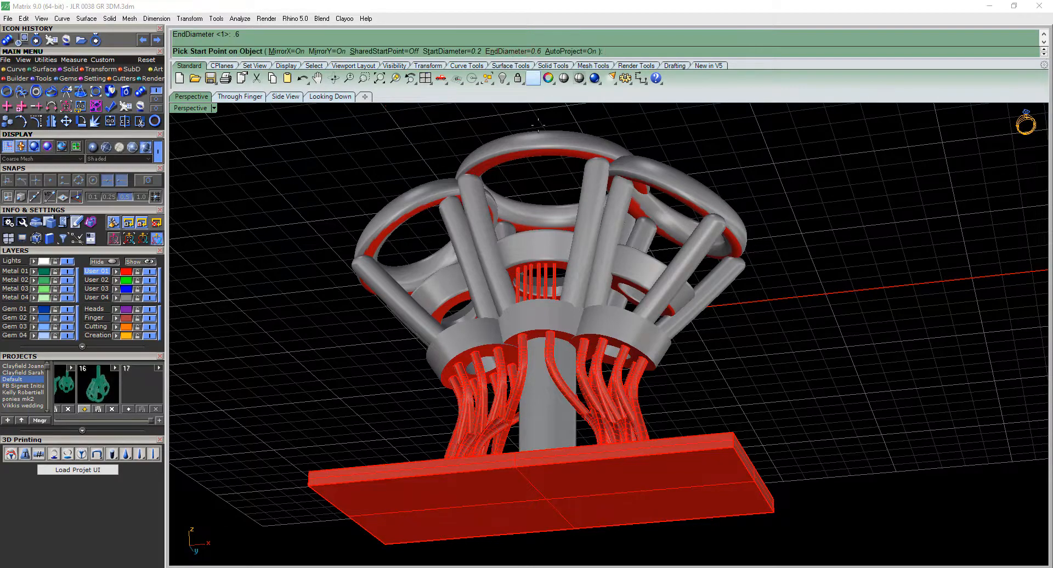
Place mirrored tapered supports at intervals along the underside of the right upper ring, running down to the base
{"action": "right_click_drag", "start_coordinate": [843, 341], "coordinate": [880, 311]}
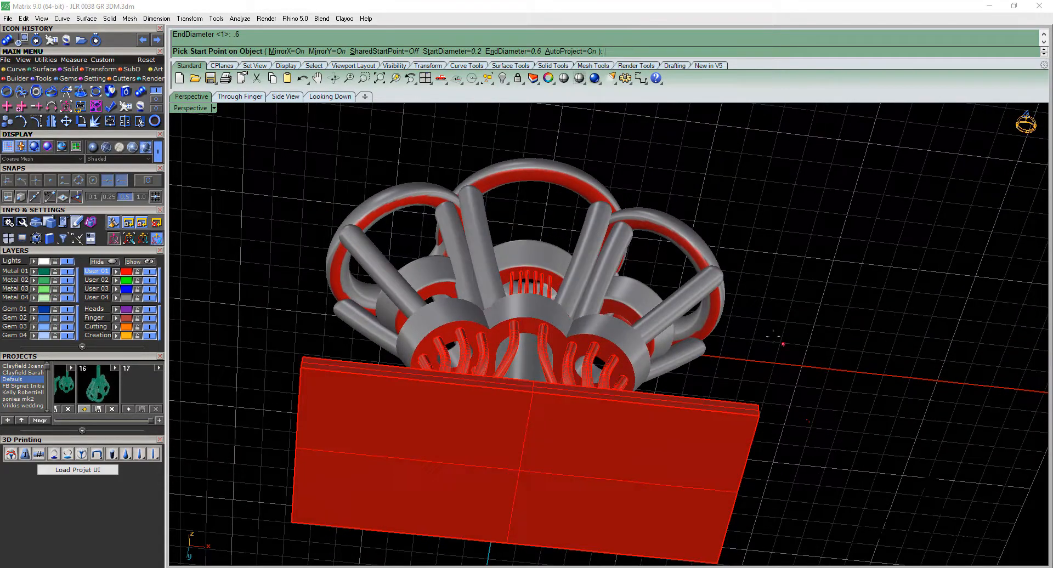
{"action": "scroll", "coordinate": [724, 323], "scroll_direction": "up", "scroll_amount": 3}
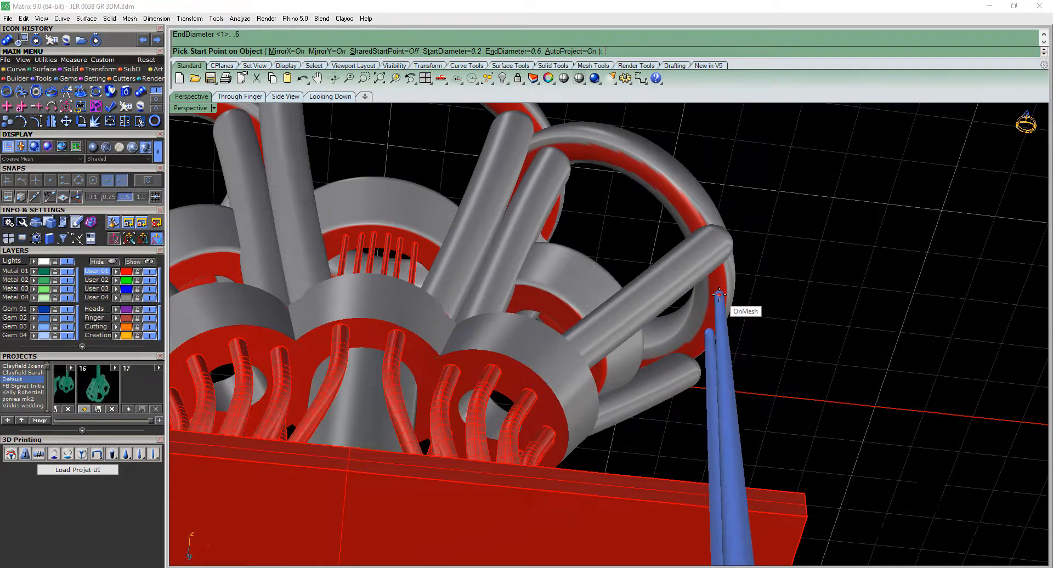
{"action": "left_click", "coordinate": [720, 295]}
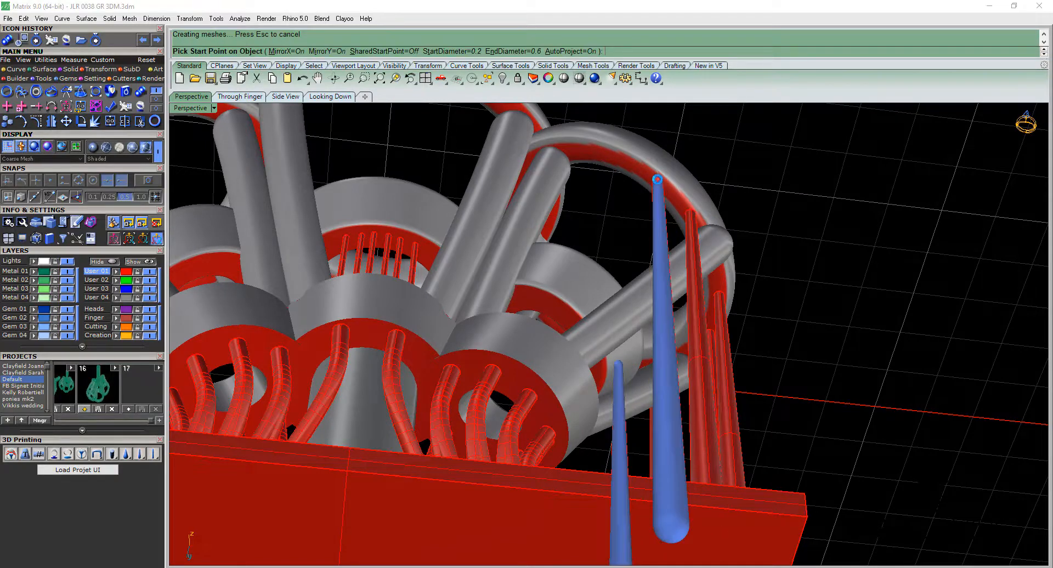
{"action": "left_click", "coordinate": [657, 180]}
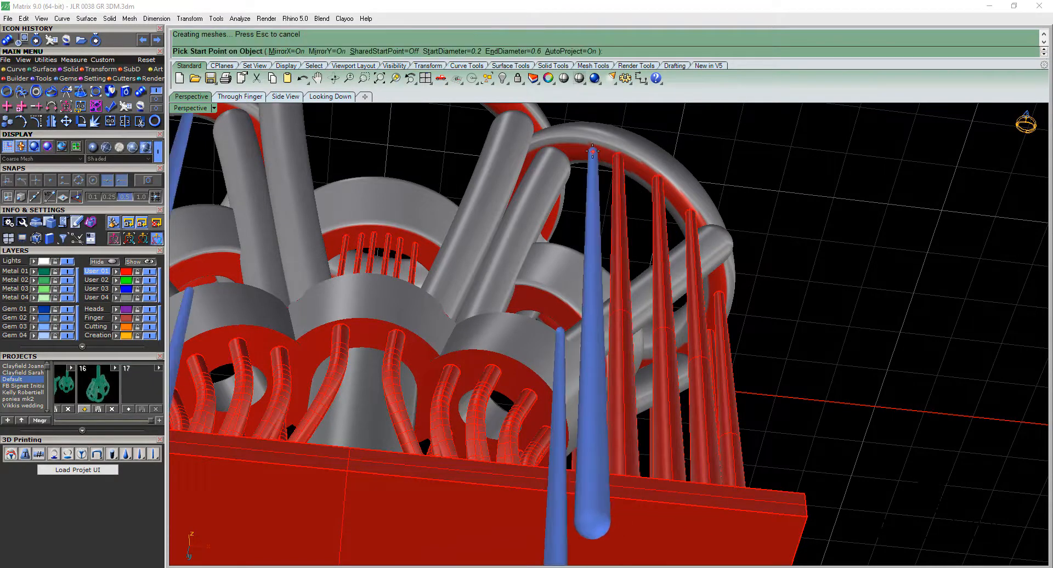
{"action": "left_click", "coordinate": [592, 150]}
{"action": "scroll", "coordinate": [822, 304], "scroll_direction": "down", "scroll_amount": 6}
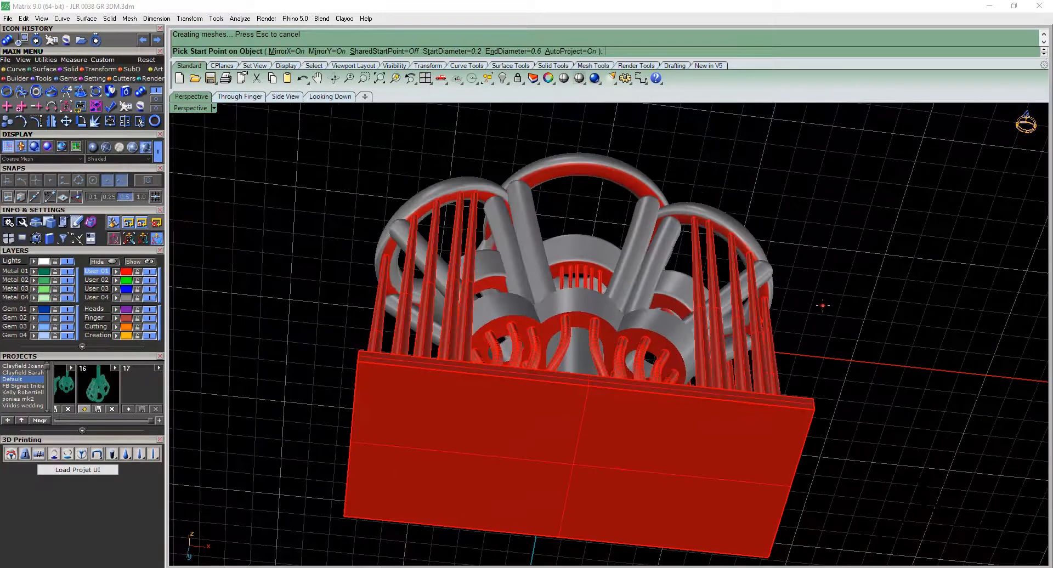
Add mirrored tapered supports along the underside of the middle upper ring down to the base, ending the Support command
{"action": "right_click_drag", "start_coordinate": [826, 284], "coordinate": [892, 389], "text": "shift"}
{"action": "scroll", "coordinate": [695, 281], "scroll_direction": "up", "scroll_amount": 2}
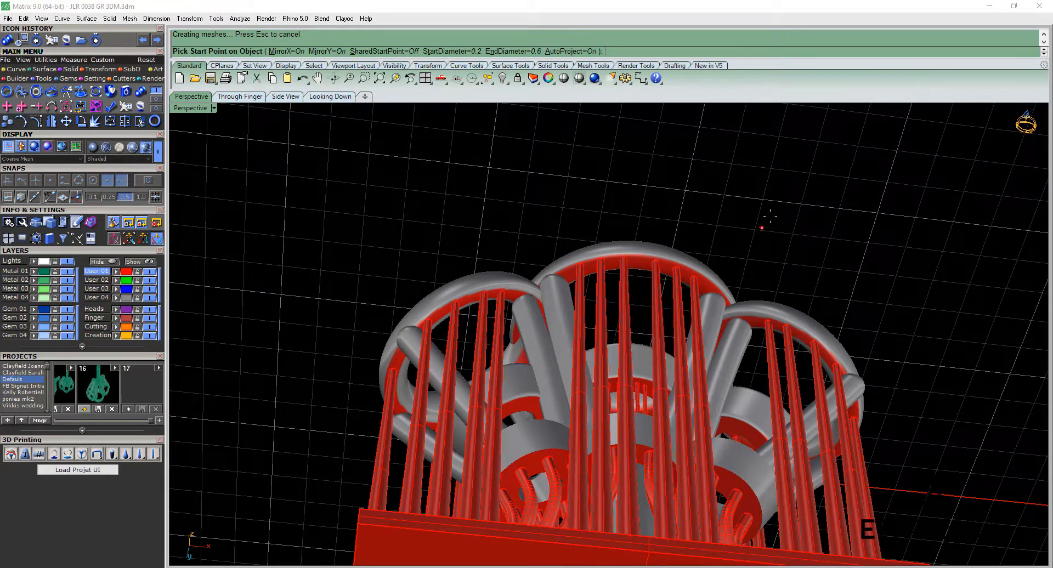
{"action": "key", "text": "Escape"}
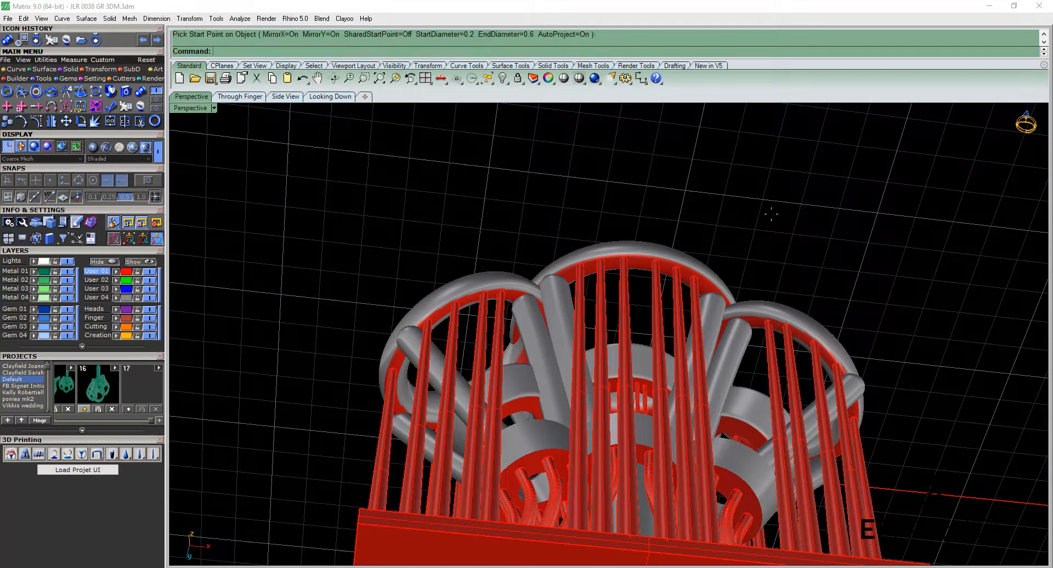
Convert the whole head with its supports and base into one print mesh and check that mesh for errors
{"action": "right_click_drag", "start_coordinate": [772, 216], "coordinate": [841, 331]}
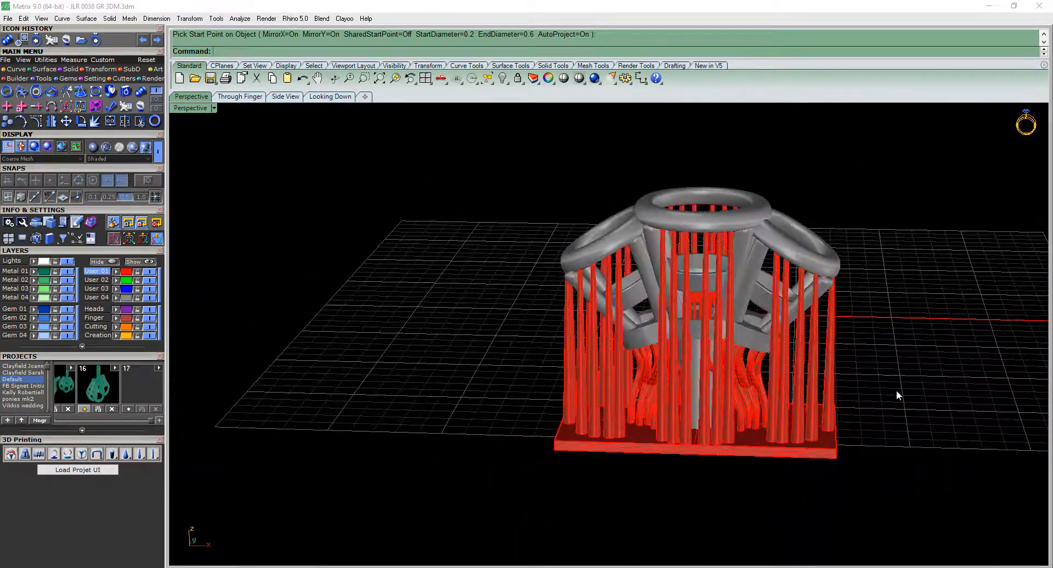
{"action": "right_click_drag", "start_coordinate": [896, 395], "coordinate": [698, 420], "text": "shift"}
{"action": "right_click_drag", "start_coordinate": [659, 470], "coordinate": [587, 424]}
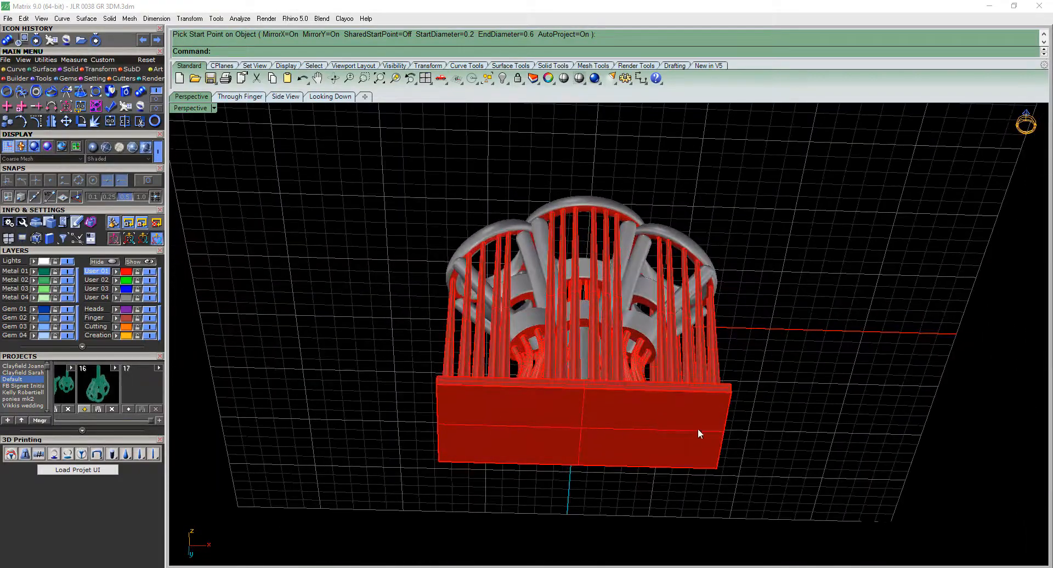
{"action": "right_click_drag", "start_coordinate": [697, 429], "coordinate": [821, 232]}
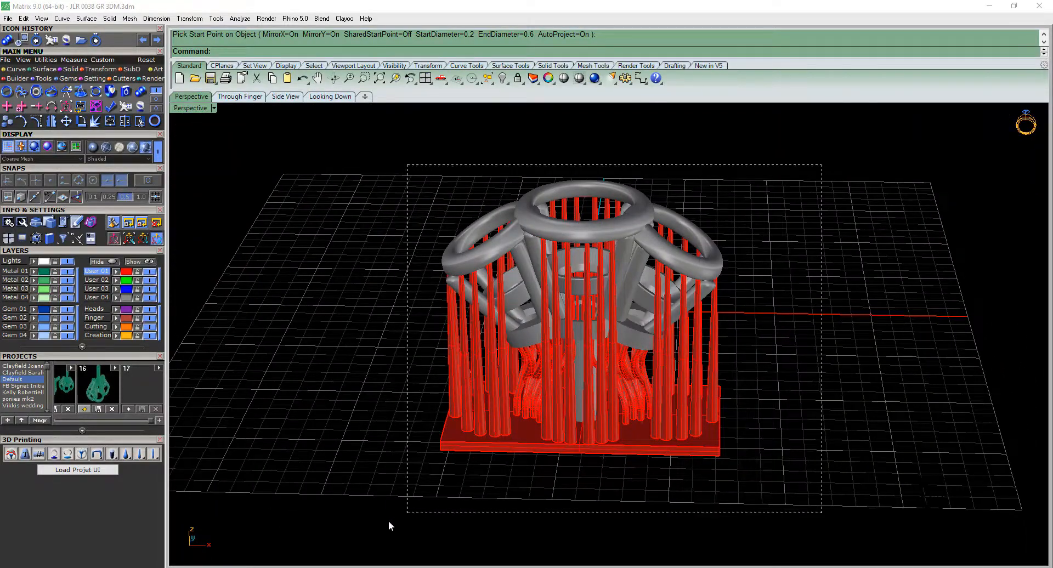
{"action": "left_click_drag", "start_coordinate": [388, 521], "coordinate": [386, 518]}
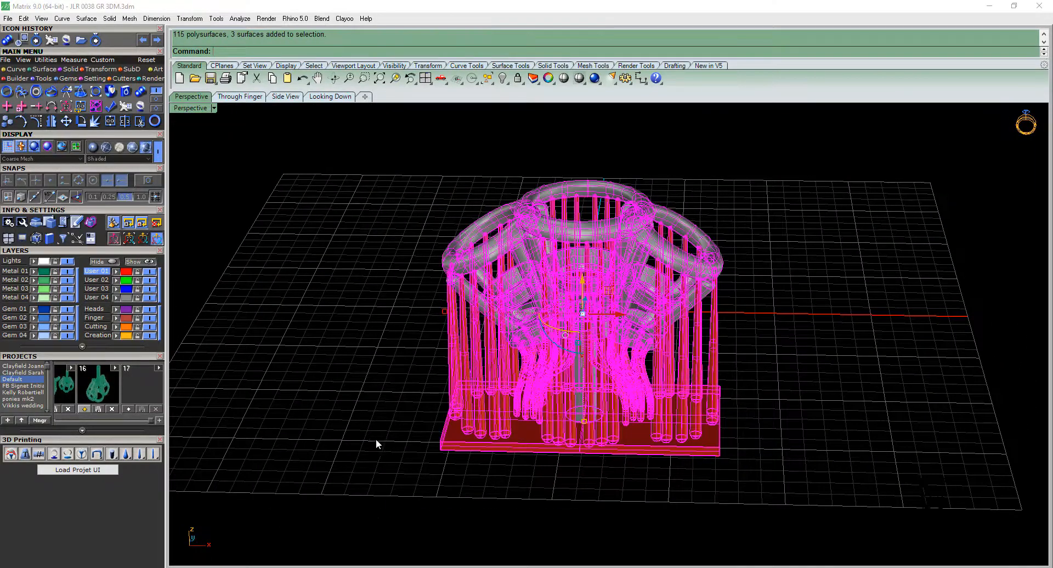
{"action": "left_click", "coordinate": [125, 108]}
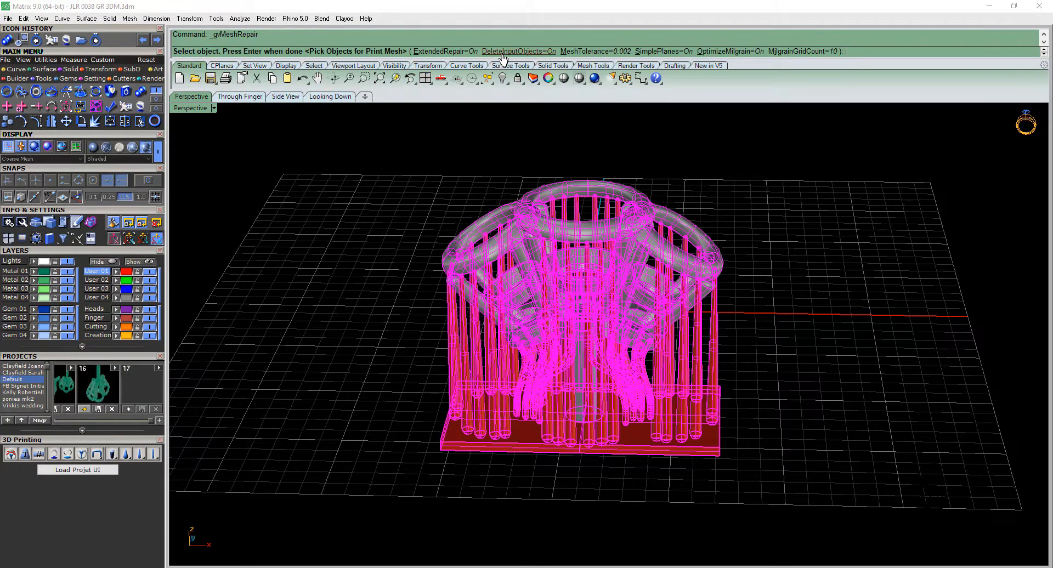
{"action": "key", "text": "Return"}
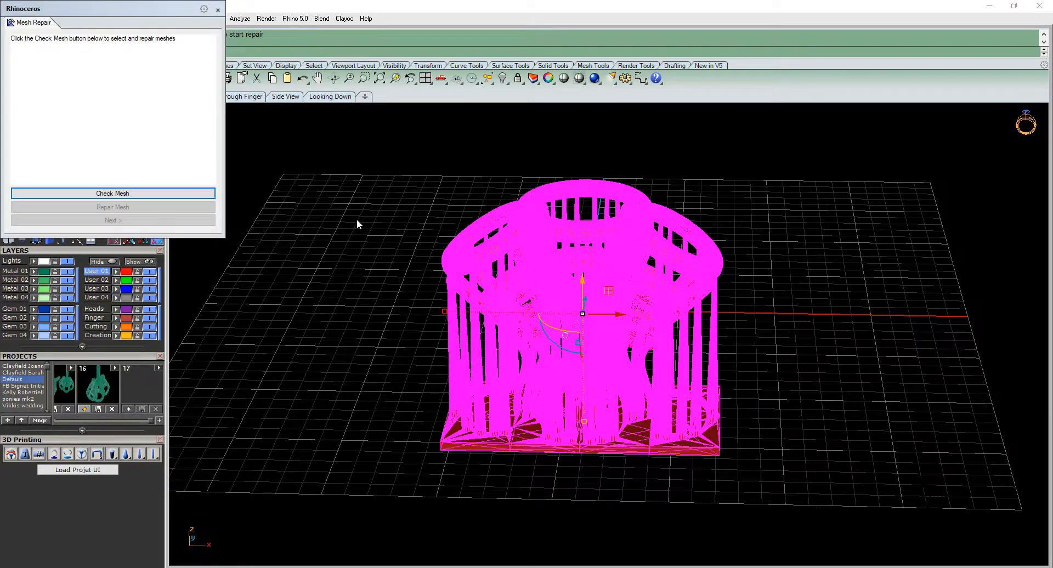
{"action": "left_click", "coordinate": [122, 195]}
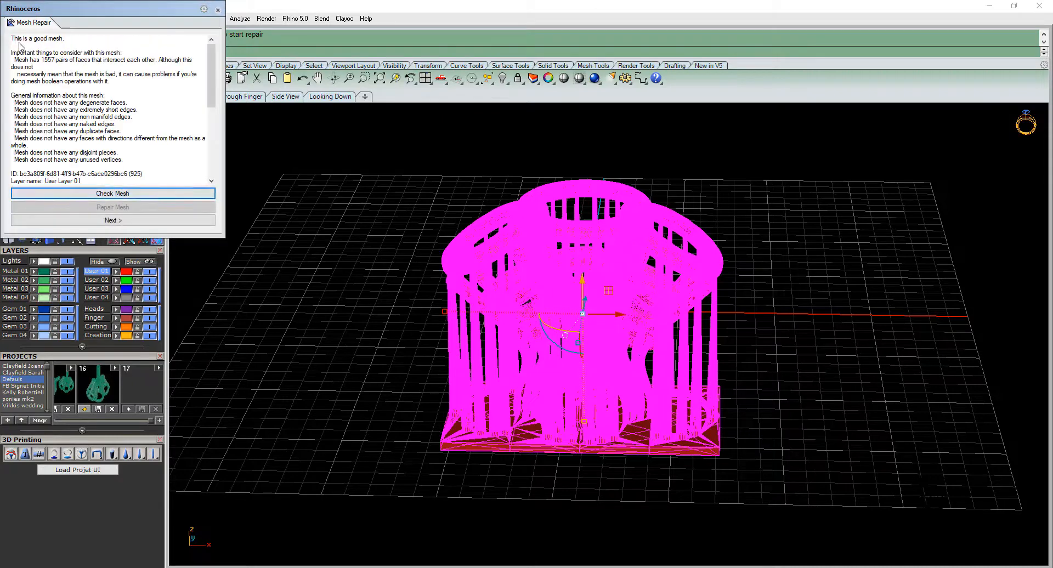
{"action": "left_click", "coordinate": [218, 11]}
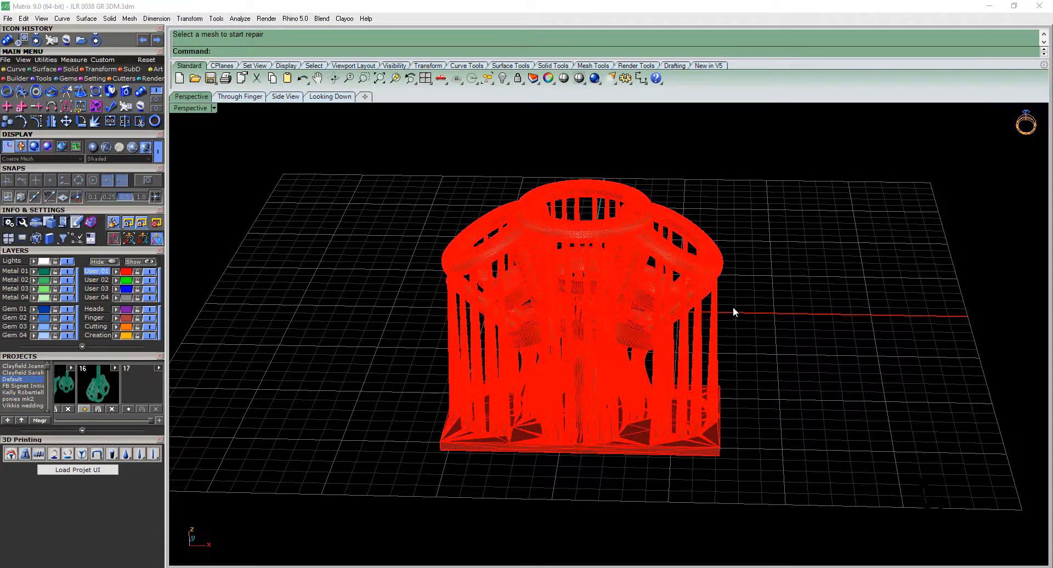
Export the head's print mesh as STL to the Desktop, reusing the shank file's name with "setting" in place of "shank"
{"action": "right_click_drag", "start_coordinate": [733, 307], "coordinate": [669, 282]}
{"action": "left_click", "coordinate": [669, 282]}
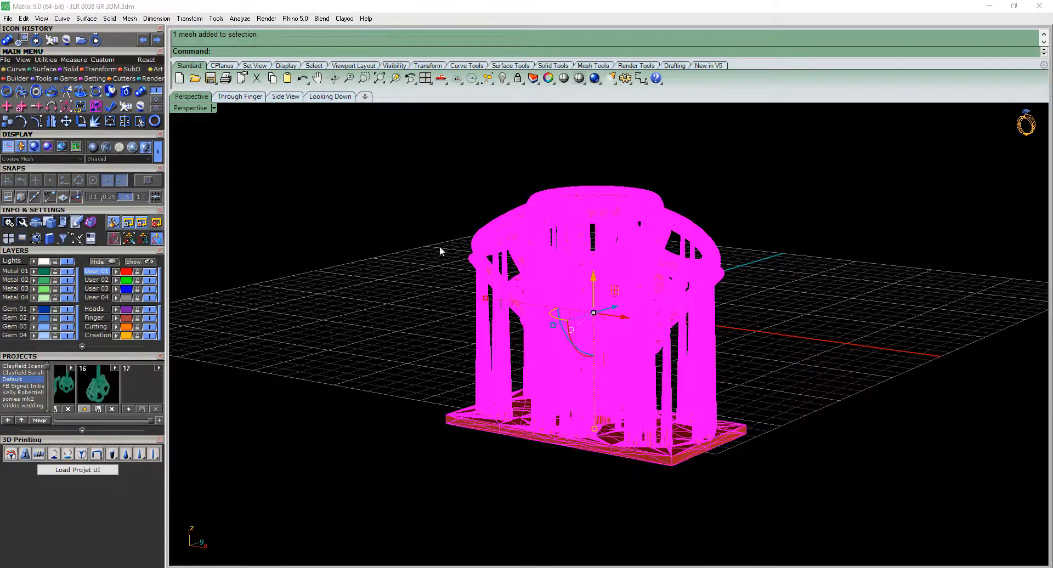
{"action": "left_click", "coordinate": [5, 60]}
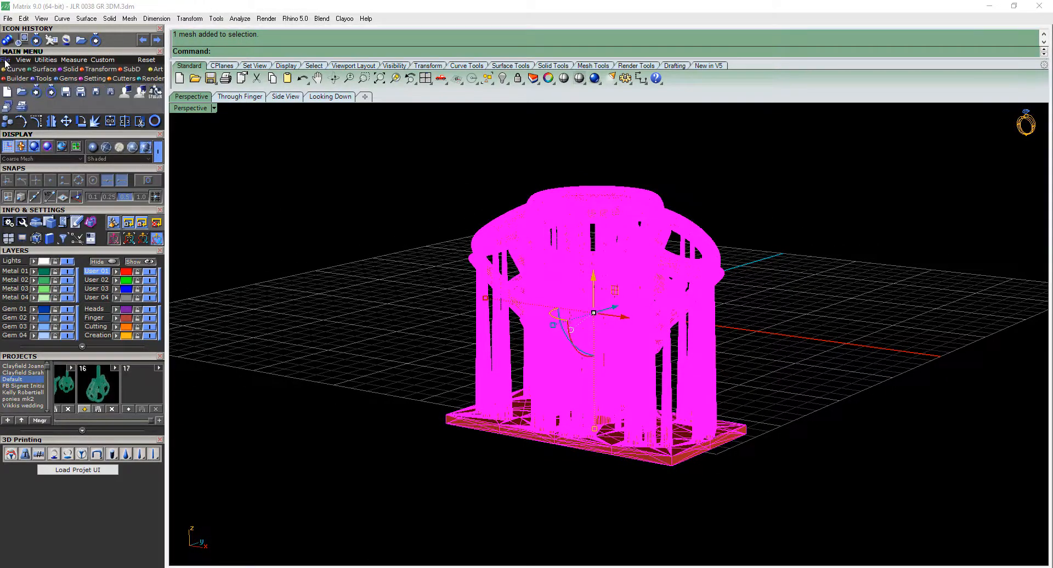
{"action": "left_click", "coordinate": [36, 92]}
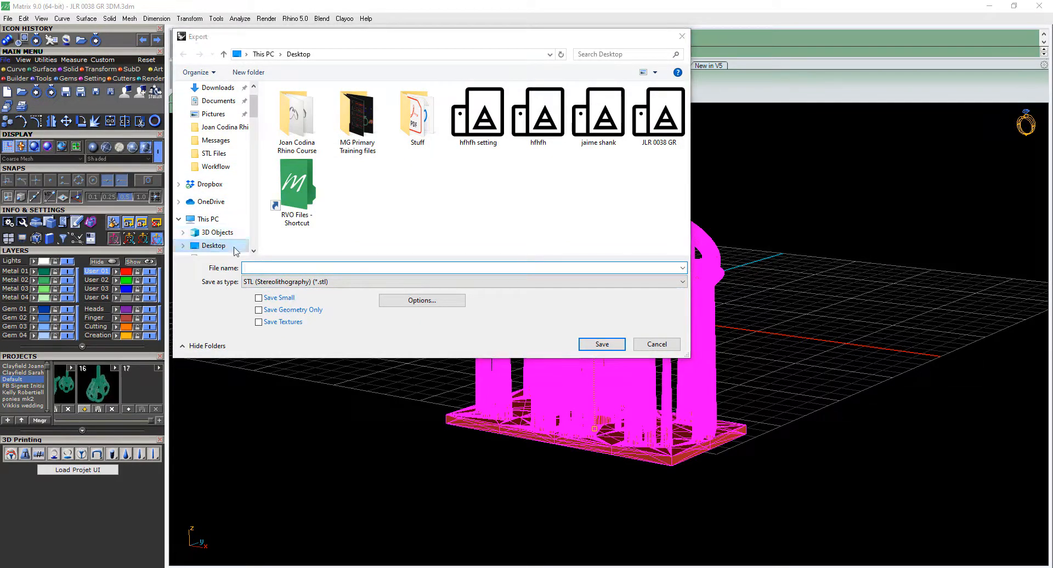
{"action": "left_click", "coordinate": [607, 142]}
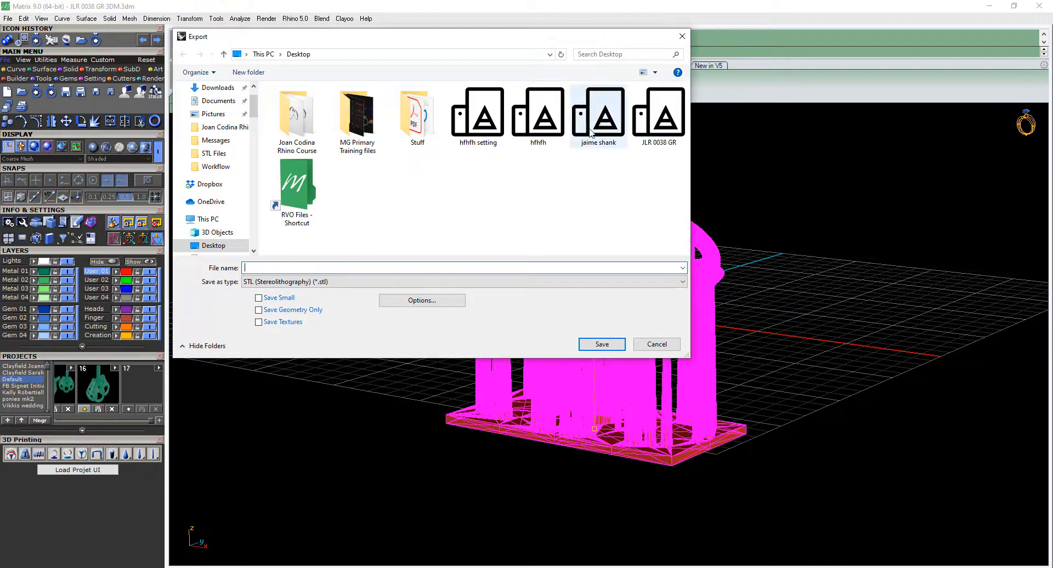
{"action": "left_click", "coordinate": [290, 267]}
{"action": "left_click", "coordinate": [289, 268]}
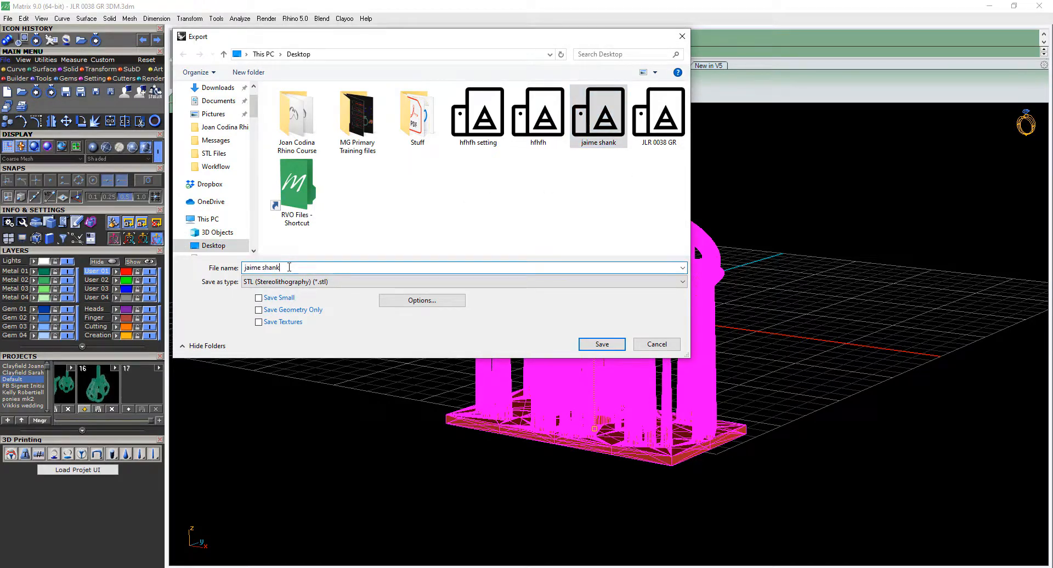
{"action": "double_click", "coordinate": [289, 268]}
{"action": "type", "text": "setting"}
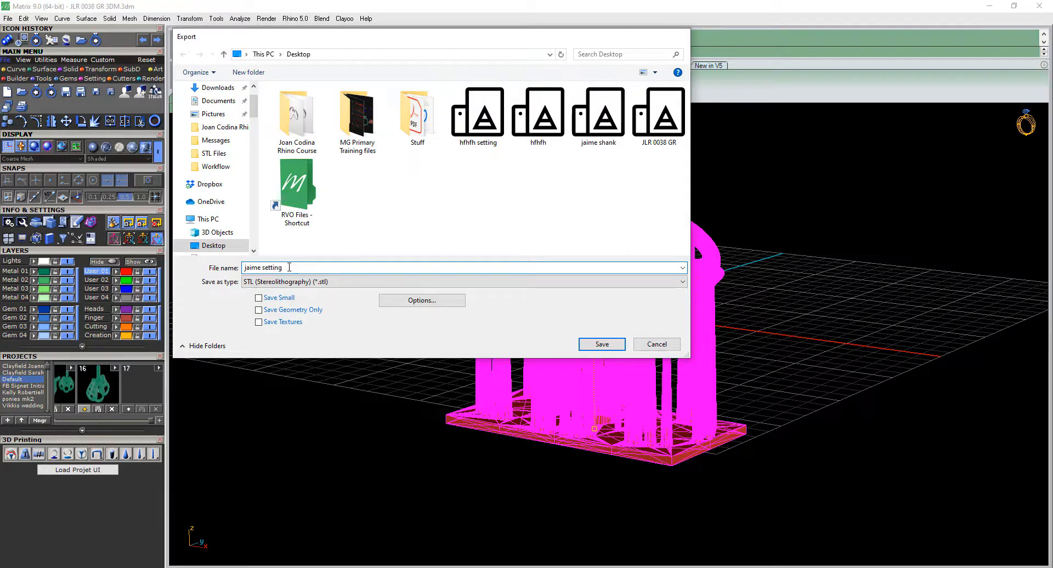
{"action": "key", "text": "Return"}
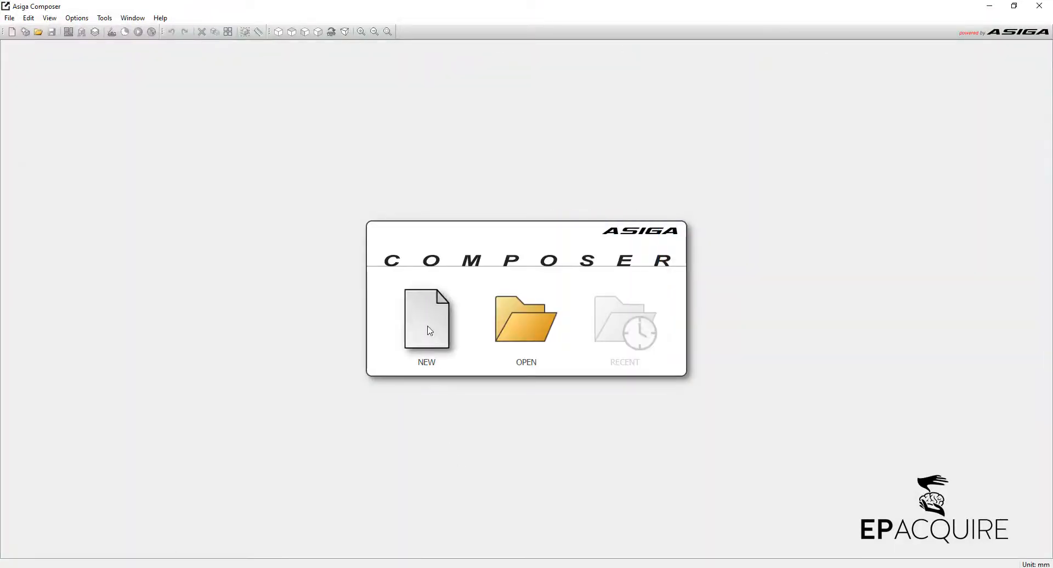
Create a new Asiga Composer build for Slave3 in Powercast Wax at 0.025 mm slices, and select the exported setting and shank STL files
{"action": "left_click", "coordinate": [430, 331]}
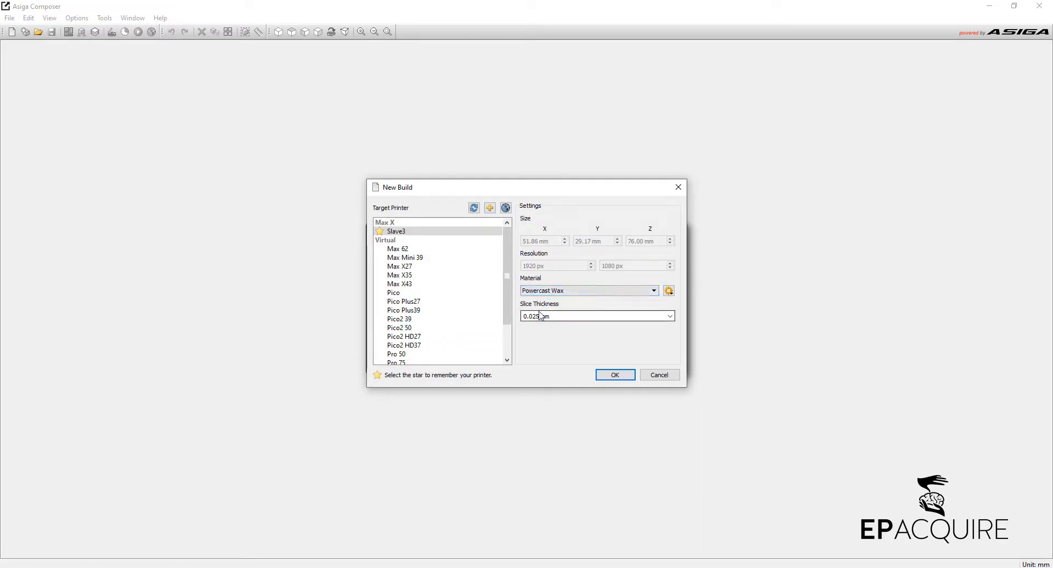
{"action": "left_click", "coordinate": [616, 375]}
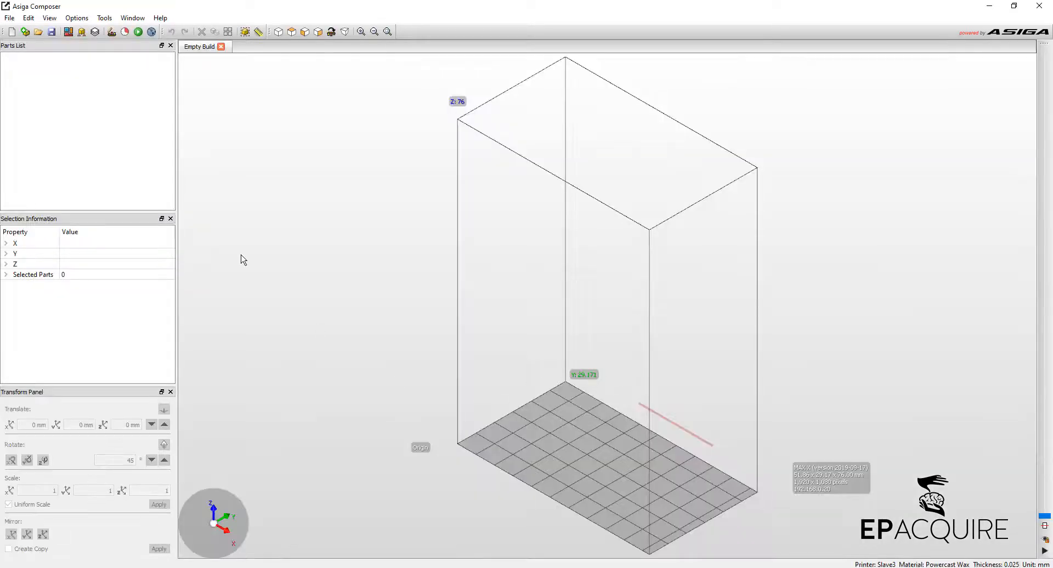
{"action": "left_click", "coordinate": [25, 32]}
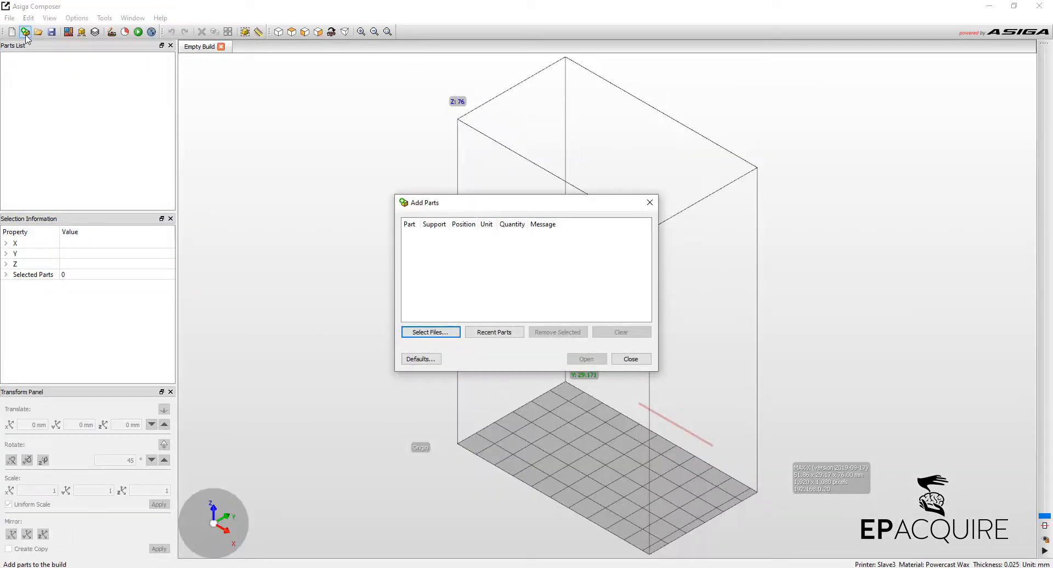
{"action": "left_click", "coordinate": [421, 333]}
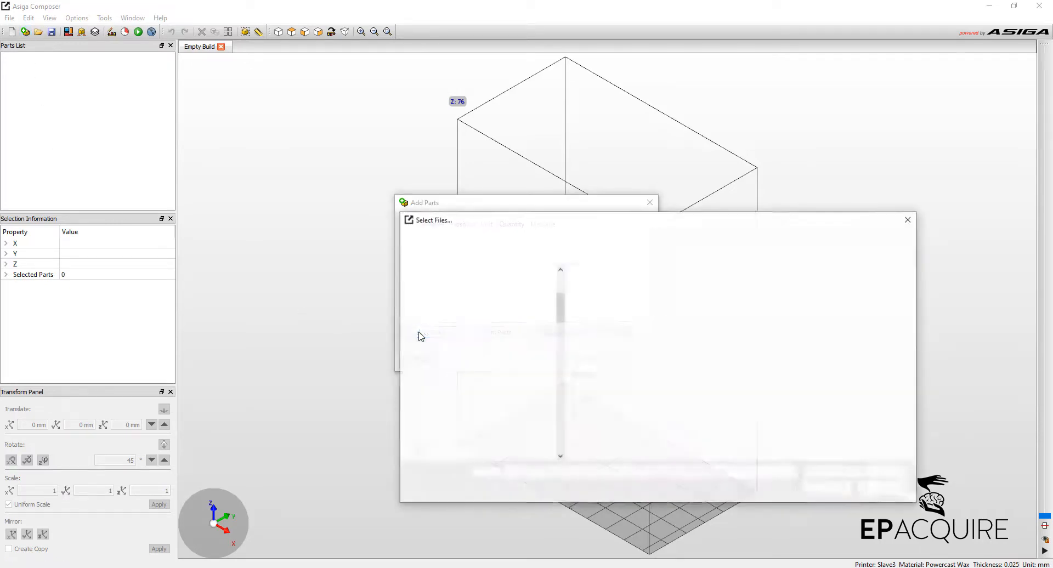
{"action": "left_click", "coordinate": [603, 371]}
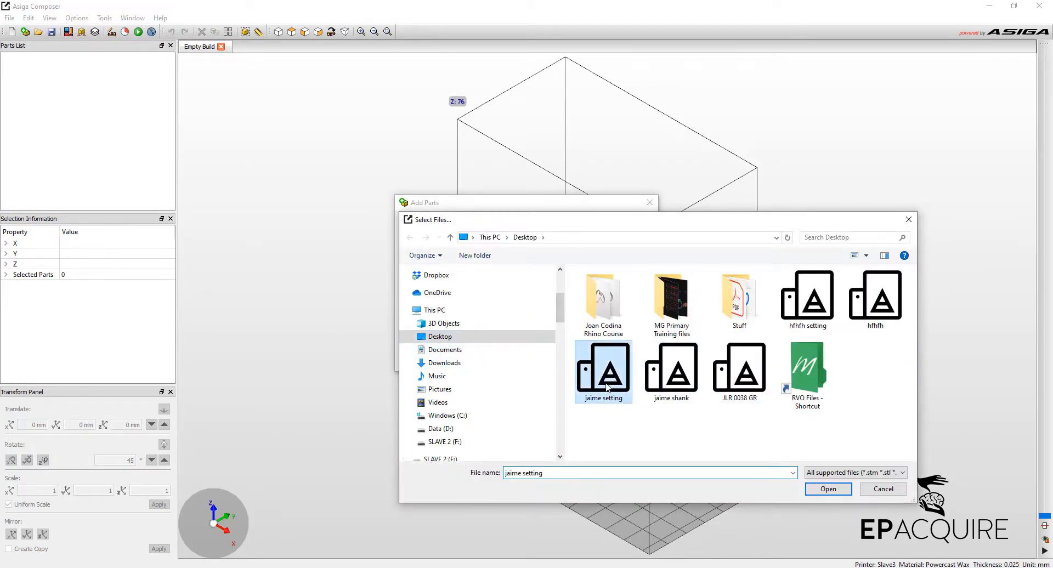
{"action": "left_click", "coordinate": [675, 391], "text": "ctrl"}
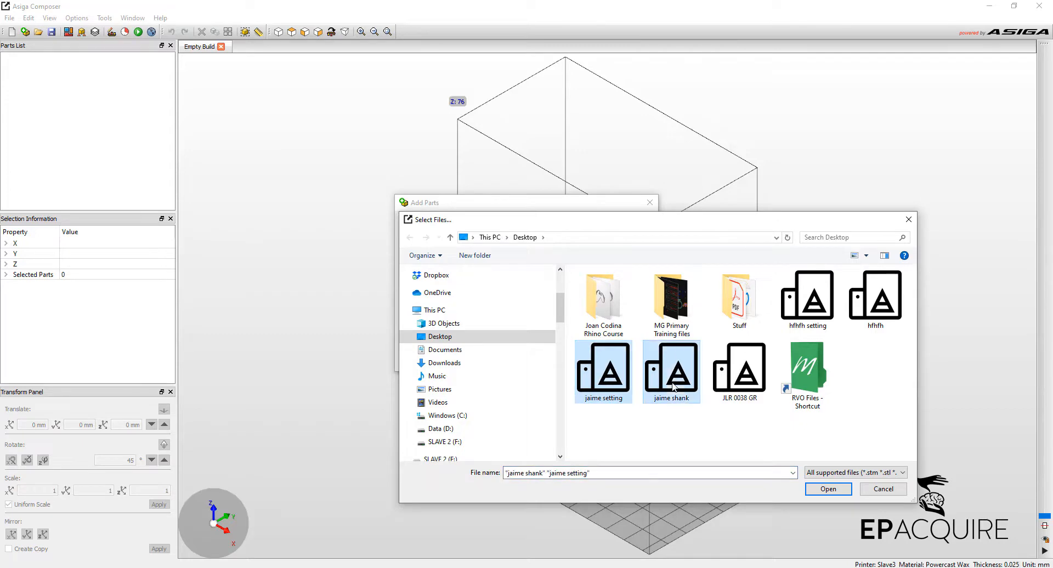
{"action": "left_click", "coordinate": [830, 489]}
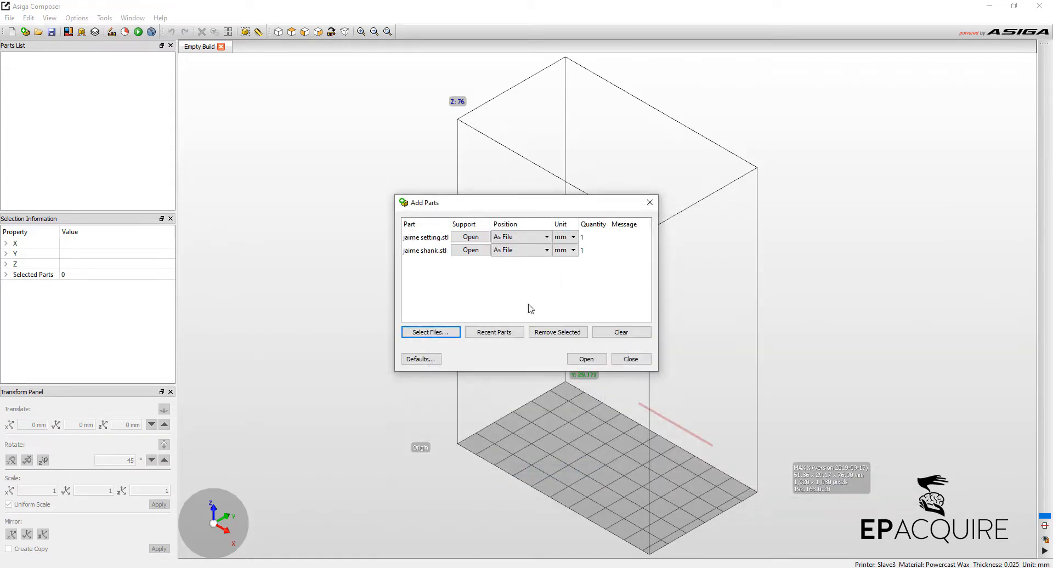
Set the quantity of both the setting and the shank to 2 and load them into the build
{"action": "double_click", "coordinate": [586, 237]}
{"action": "left_click", "coordinate": [604, 234]}
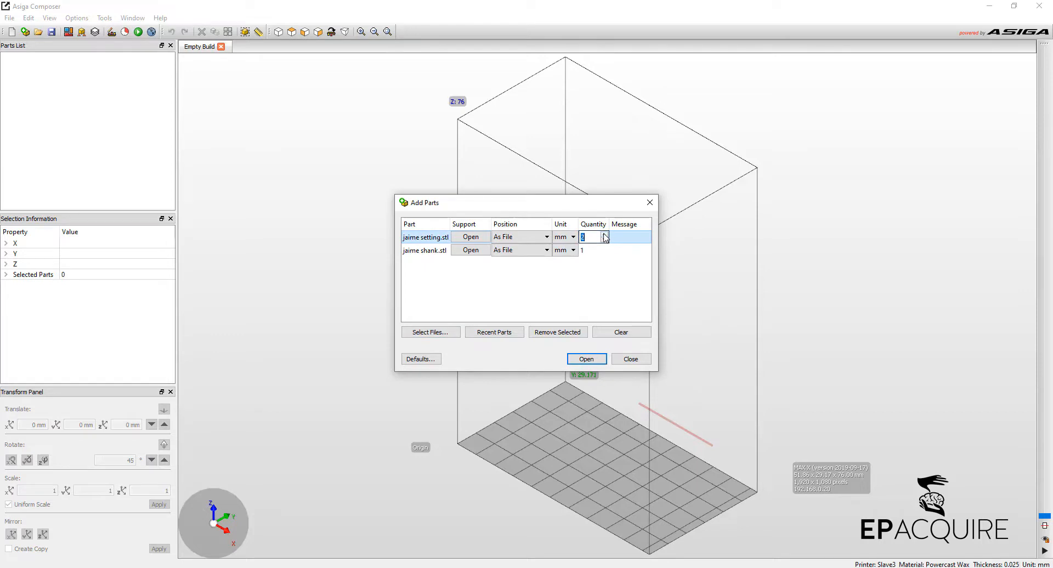
{"action": "double_click", "coordinate": [592, 250]}
{"action": "left_click", "coordinate": [604, 247]}
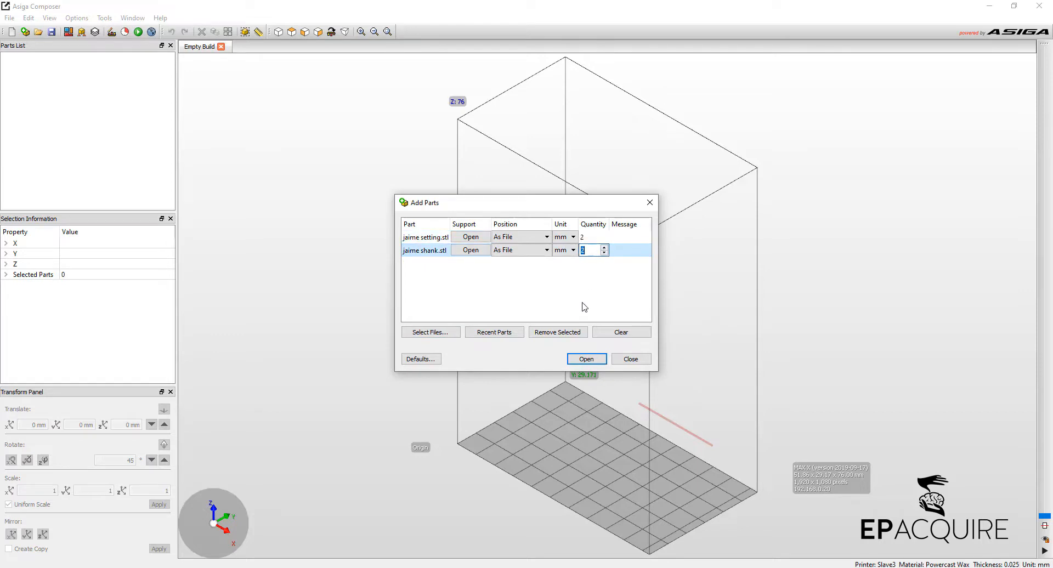
{"action": "left_click", "coordinate": [586, 359]}
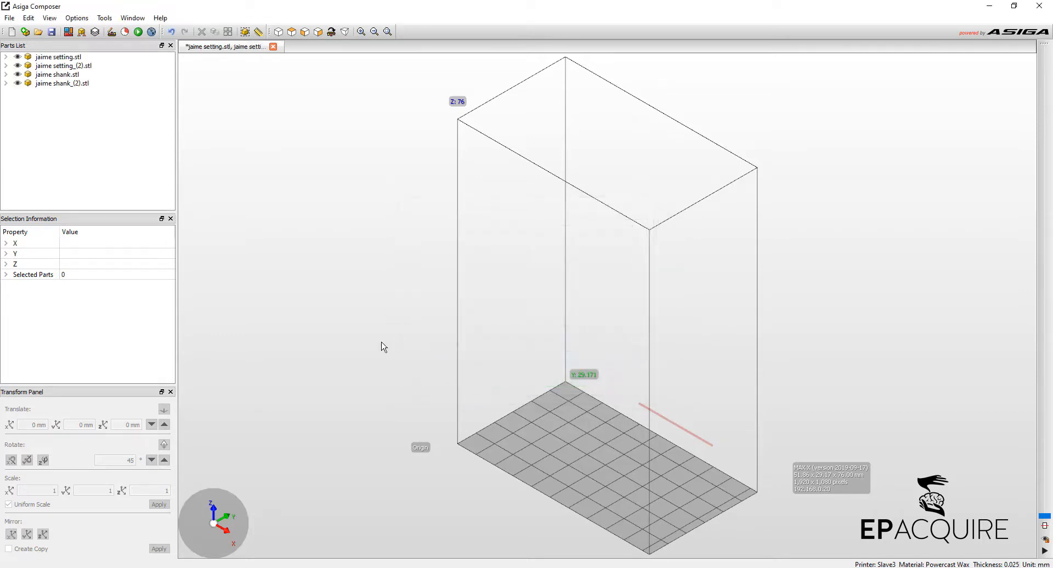
Auto-place all parts on the platform by bounding box with 1 mm spacing, 1 mm margin, auto-rotation and Z levelling
{"action": "left_click", "coordinate": [68, 32]}
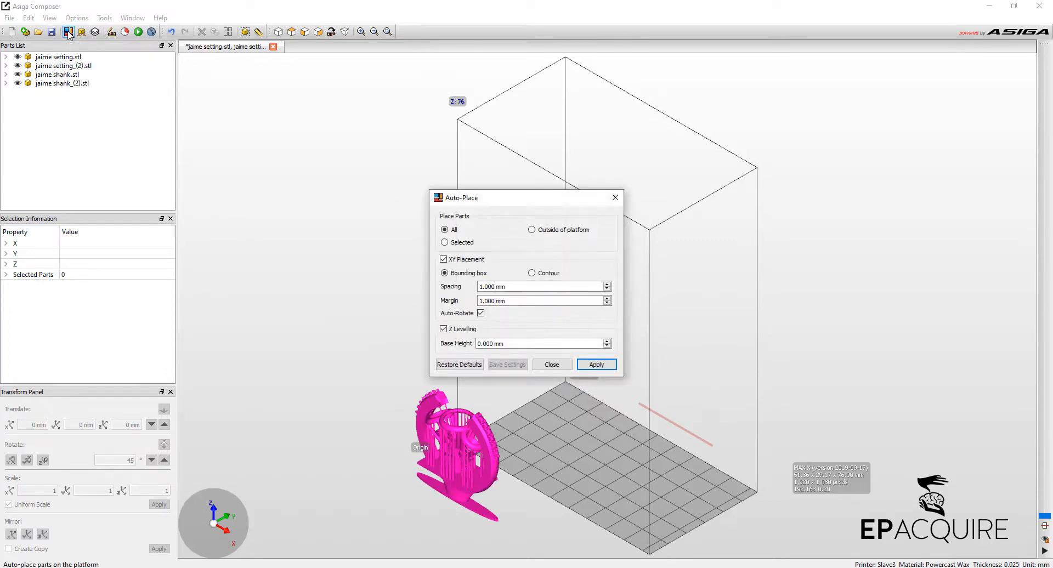
{"action": "left_click", "coordinate": [596, 366]}
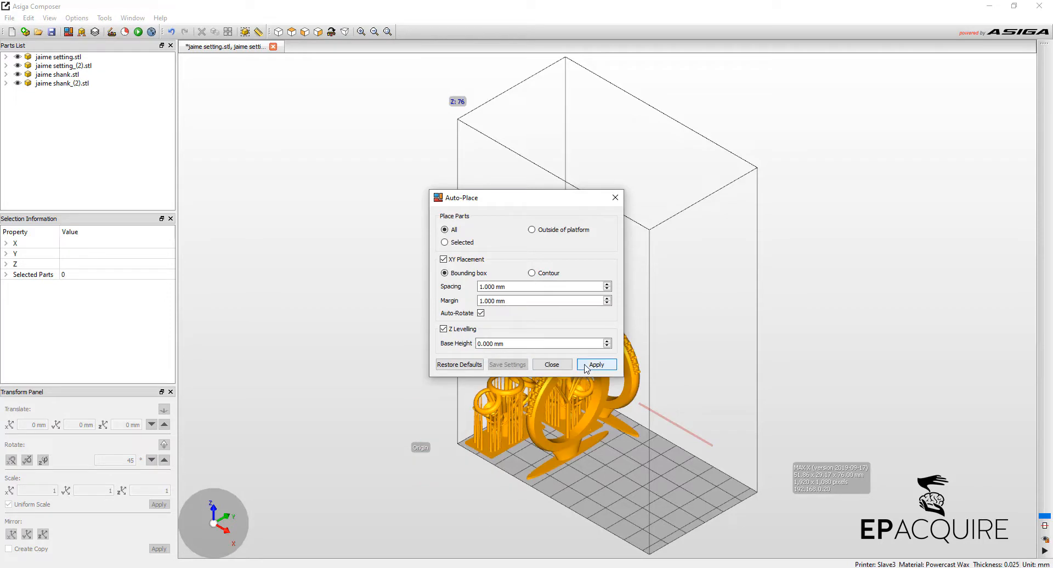
{"action": "left_click", "coordinate": [551, 365]}
Viewed from above, move both shanks to the platform's rear right area, rotating the second one 90° about Z so they lie parallel
{"action": "left_click", "coordinate": [291, 31]}
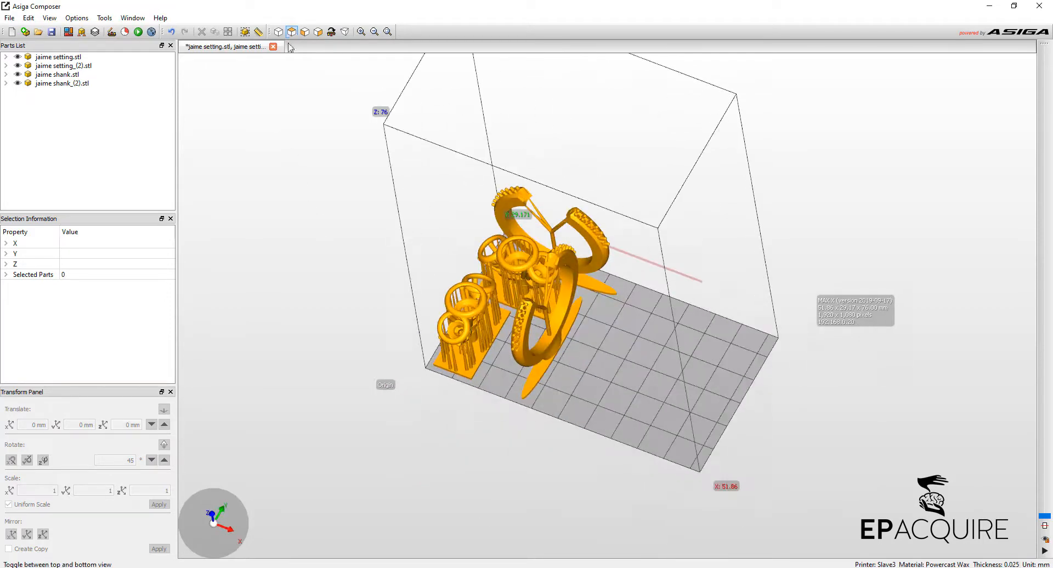
{"action": "left_click", "coordinate": [557, 236]}
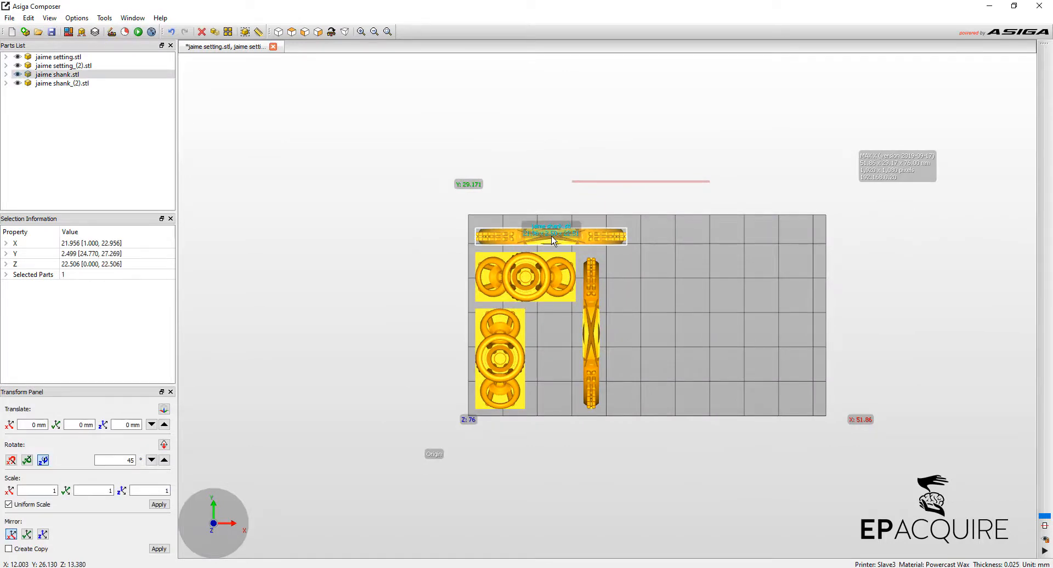
{"action": "left_click_drag", "start_coordinate": [552, 240], "coordinate": [716, 265]}
{"action": "left_click", "coordinate": [599, 346]}
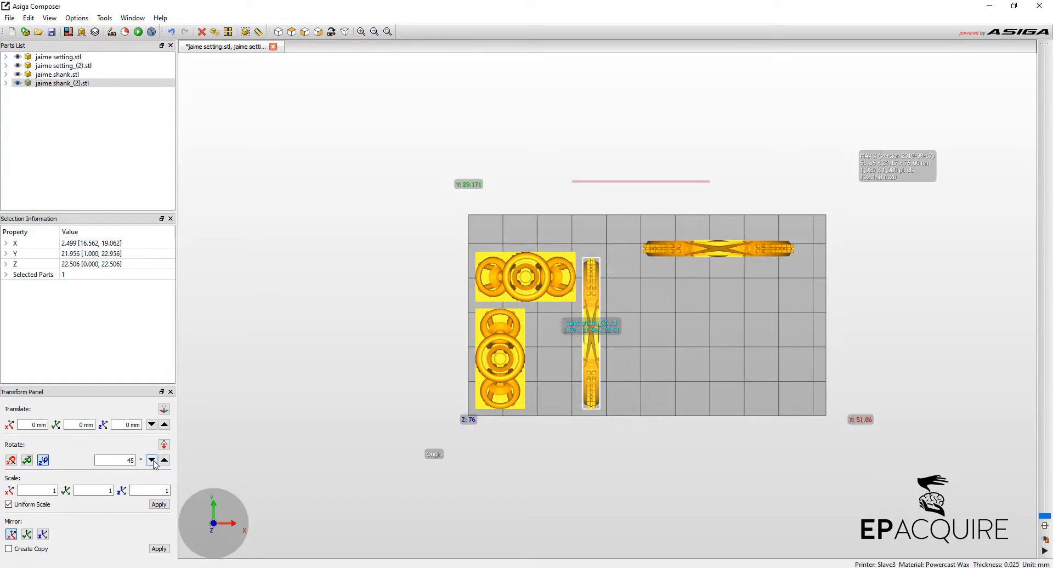
{"action": "left_click", "coordinate": [152, 461]}
{"action": "left_click", "coordinate": [152, 461]}
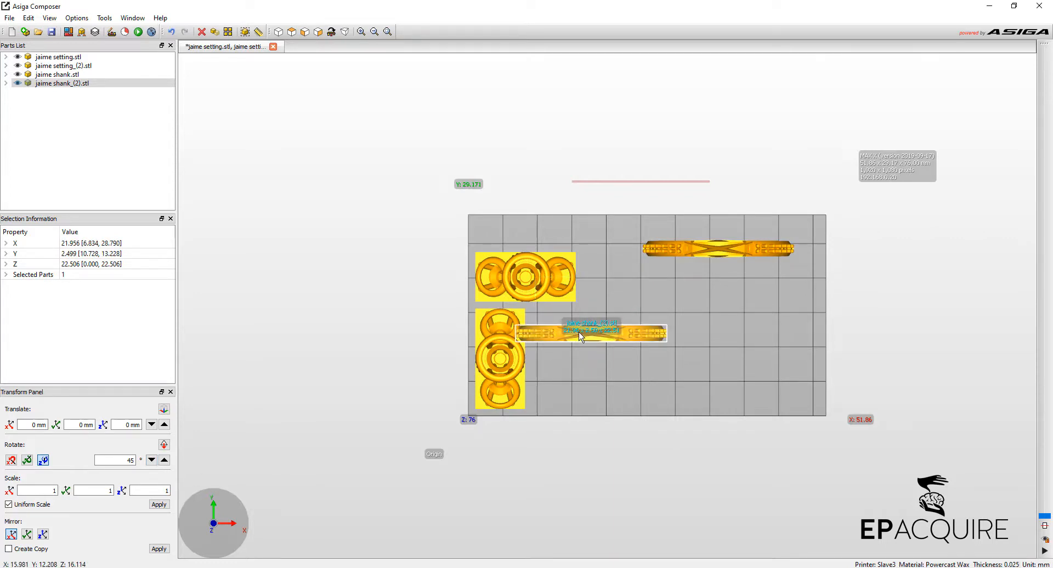
{"action": "left_click_drag", "start_coordinate": [581, 335], "coordinate": [708, 298]}
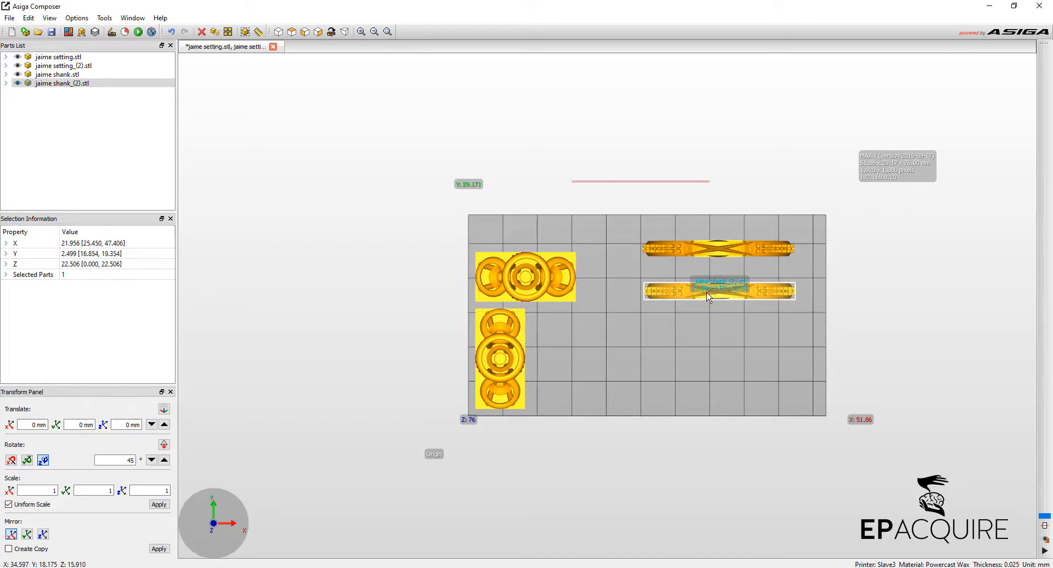
Rotate the front setting 90° about Z and move it to the platform's front middle, then shift the other setting inward beside the shanks
{"action": "left_click", "coordinate": [500, 357]}
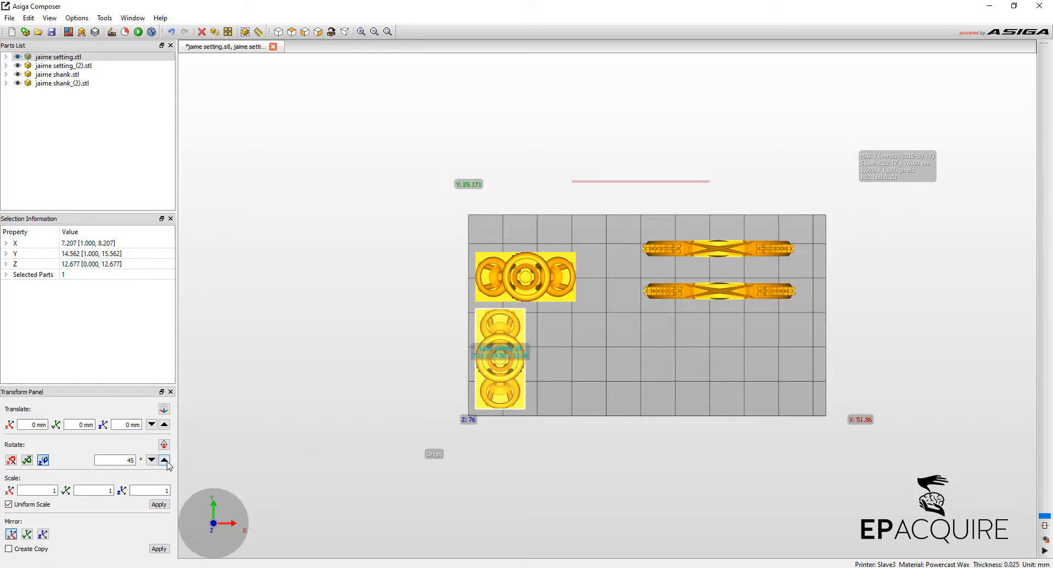
{"action": "left_click", "coordinate": [165, 461]}
{"action": "left_click", "coordinate": [165, 460]}
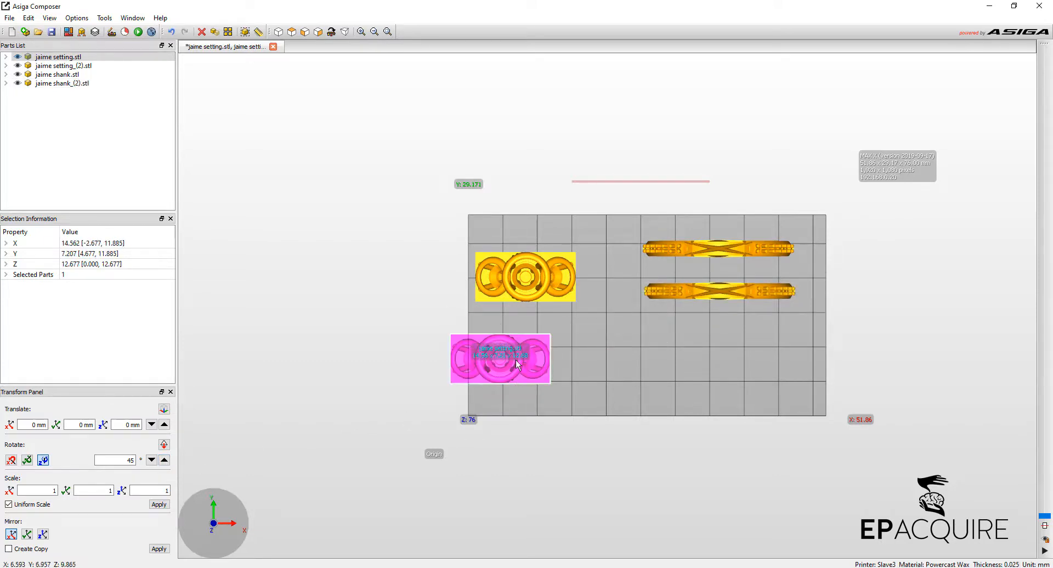
{"action": "left_click_drag", "start_coordinate": [503, 363], "coordinate": [678, 369]}
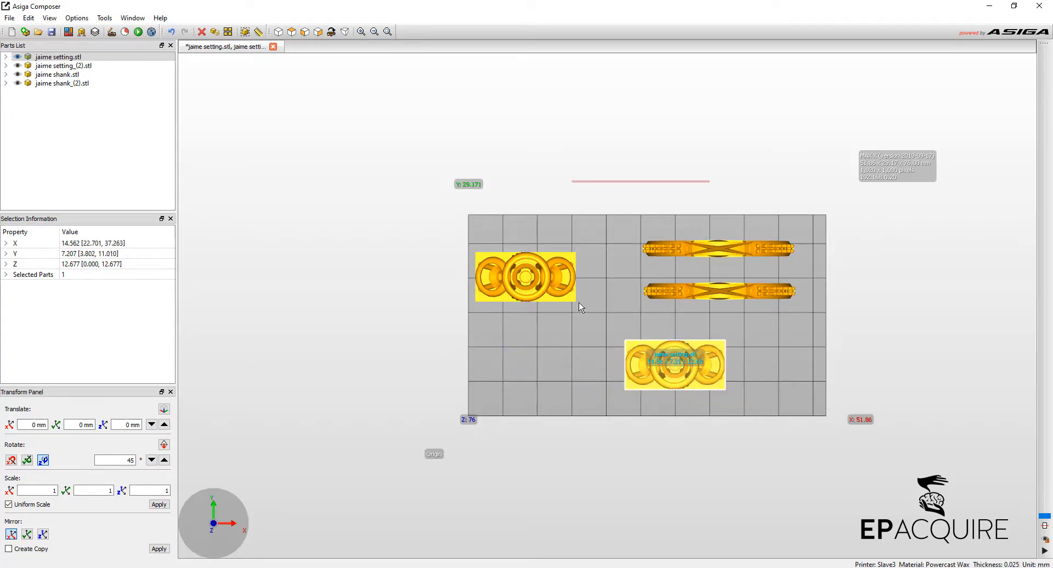
{"action": "left_click", "coordinate": [535, 281]}
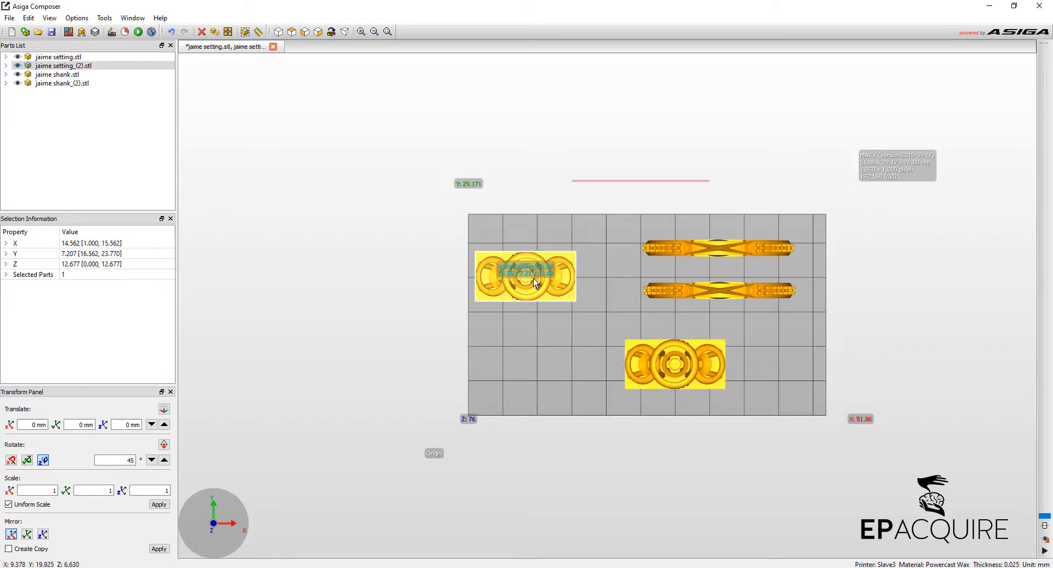
{"action": "left_click_drag", "start_coordinate": [535, 281], "coordinate": [591, 310]}
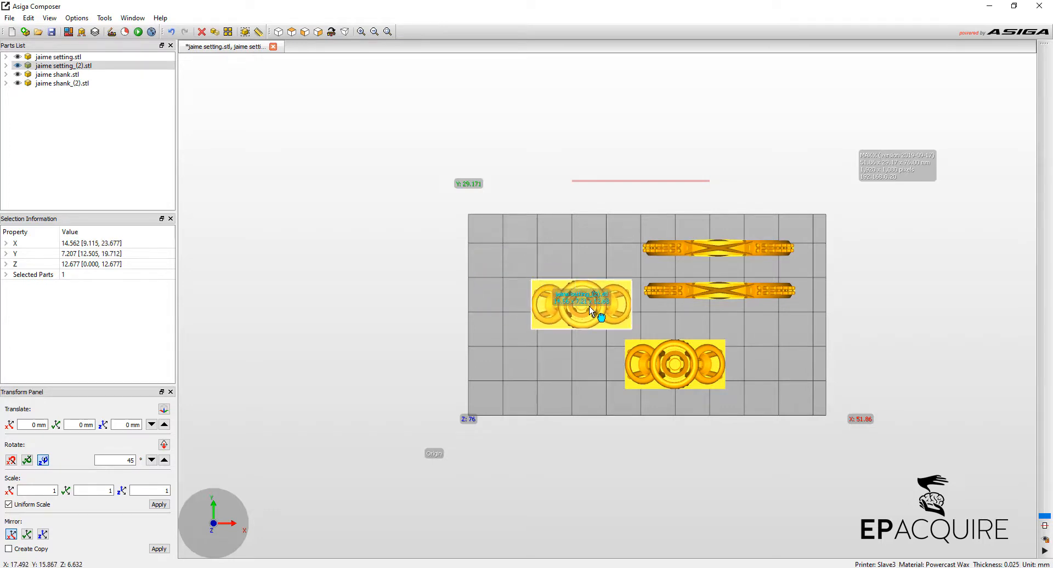
{"action": "left_click", "coordinate": [393, 362]}
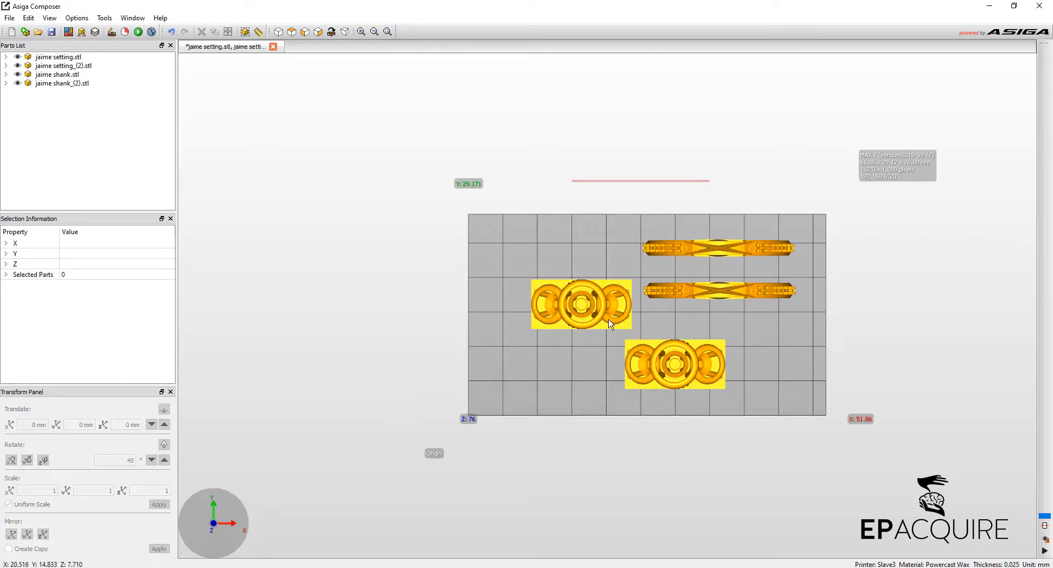
Run the build wizard for all parts, continuing without generated supports, keep the default parameters, and enter the customer's first name as build name
{"action": "left_click", "coordinate": [279, 31]}
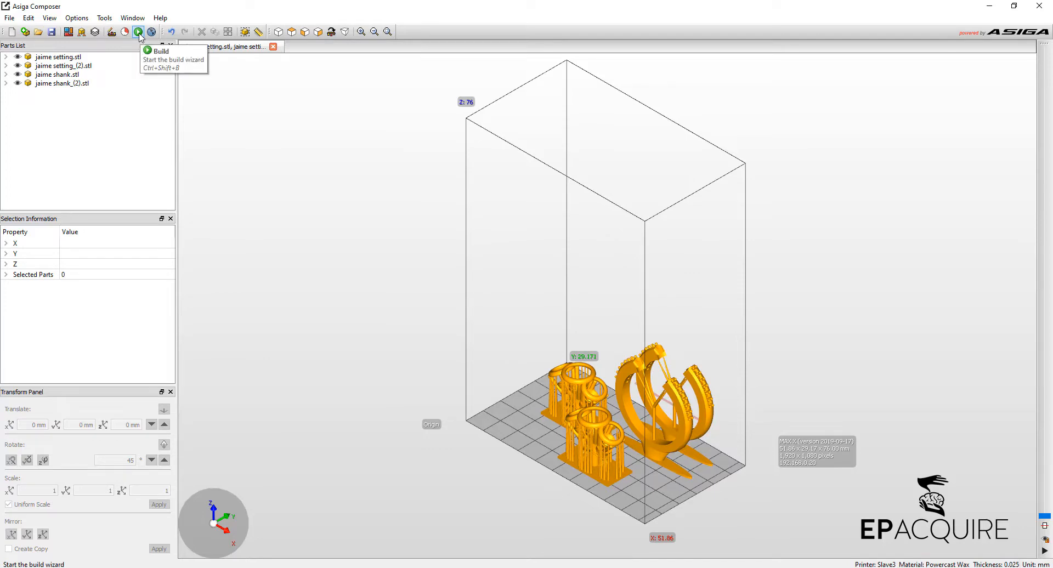
{"action": "left_click", "coordinate": [138, 33]}
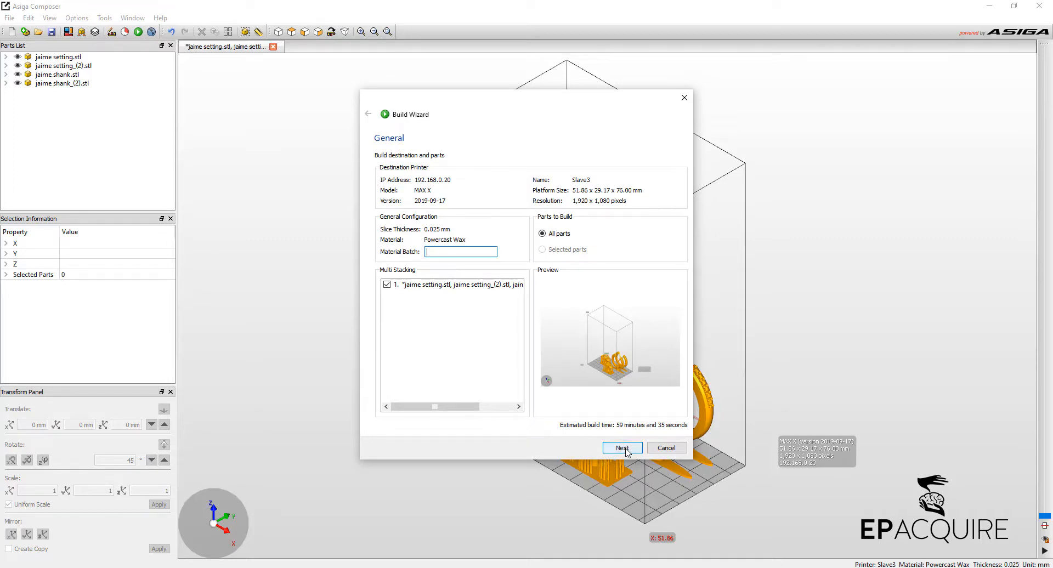
{"action": "left_click", "coordinate": [622, 448]}
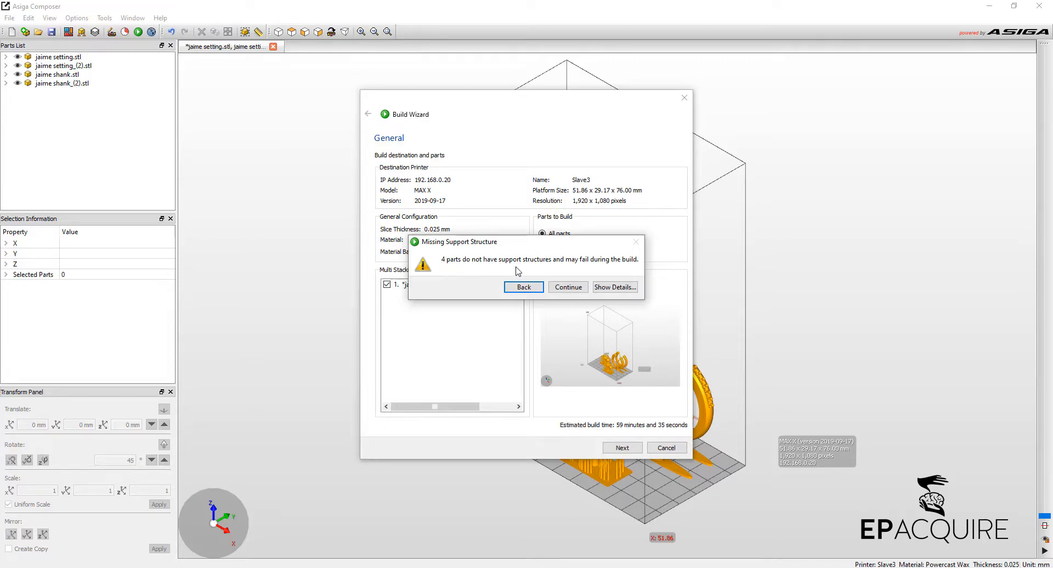
{"action": "left_click", "coordinate": [568, 287]}
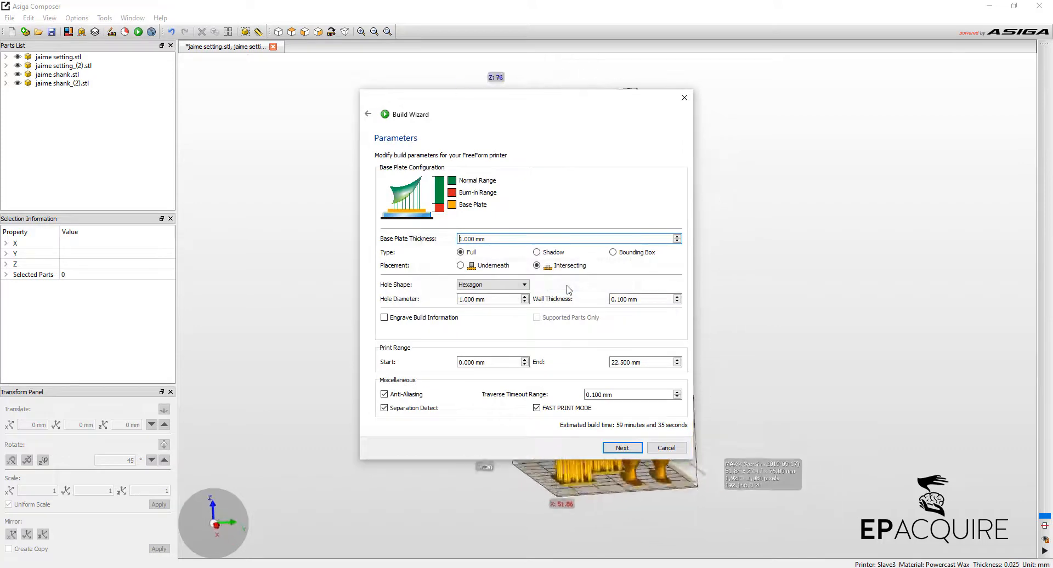
{"action": "left_click", "coordinate": [622, 449]}
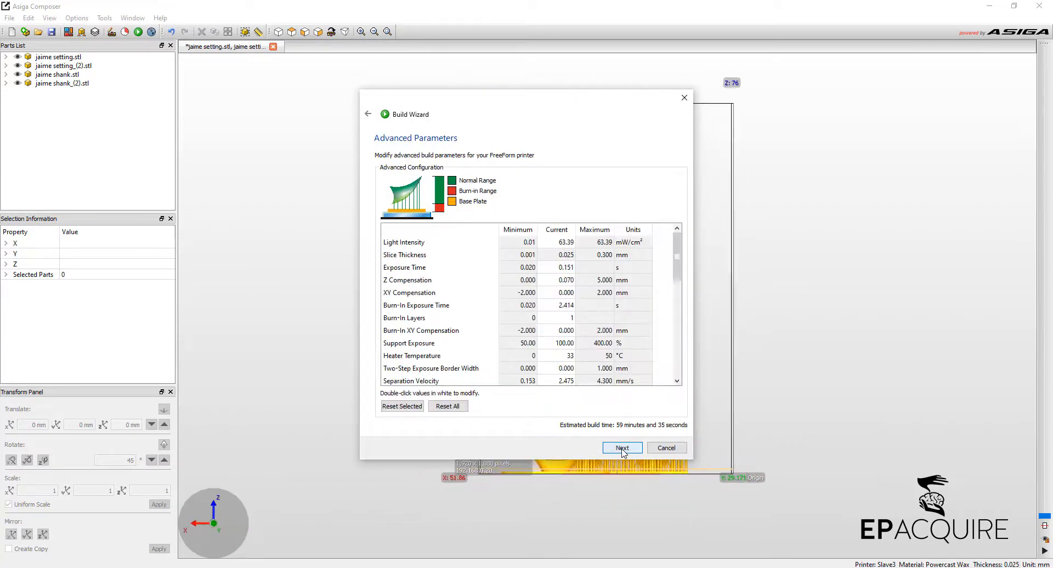
{"action": "left_click", "coordinate": [622, 449]}
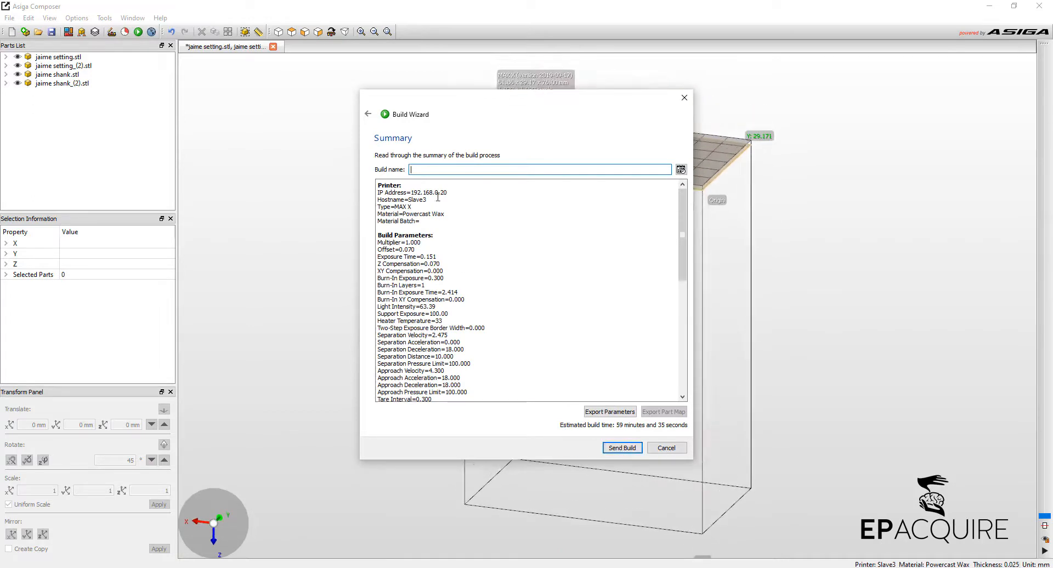
{"action": "type", "text": "Jaime"}
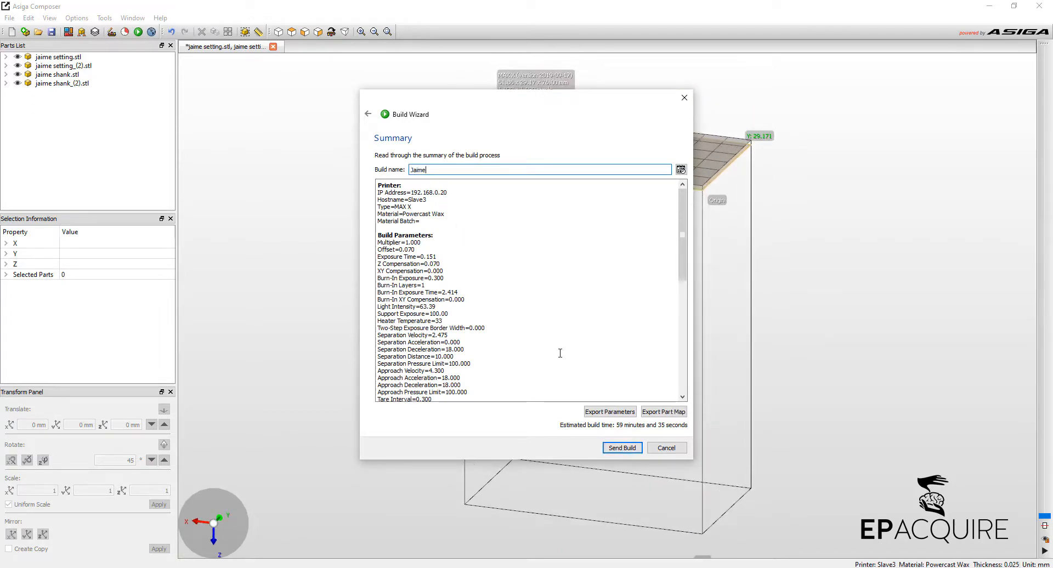
Start sending the build to the Slave3 printer and cancel the submission
{"action": "left_click", "coordinate": [622, 449]}
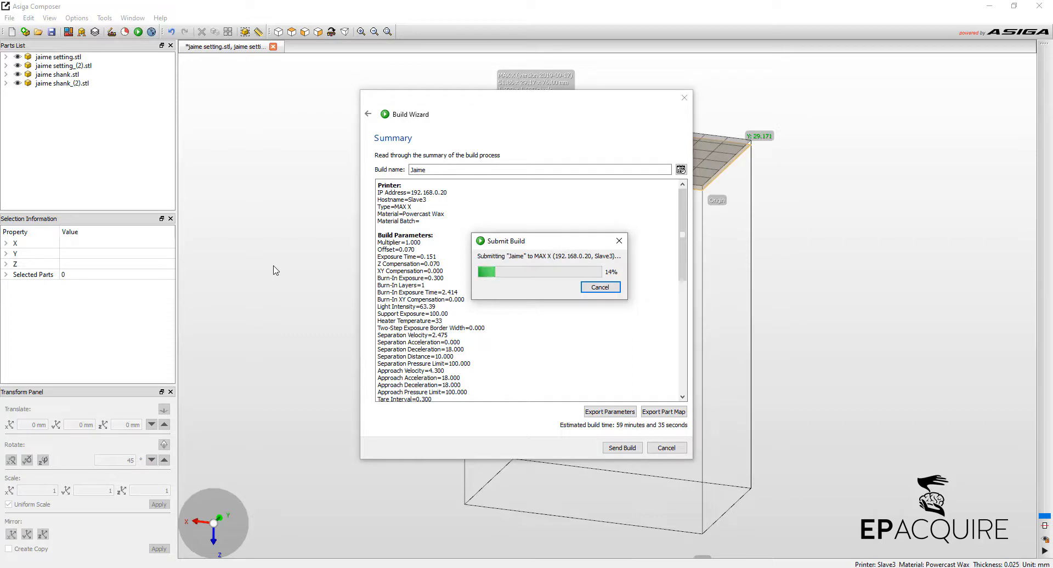
{"action": "left_click", "coordinate": [601, 288]}
{"action": "left_click", "coordinate": [601, 287]}
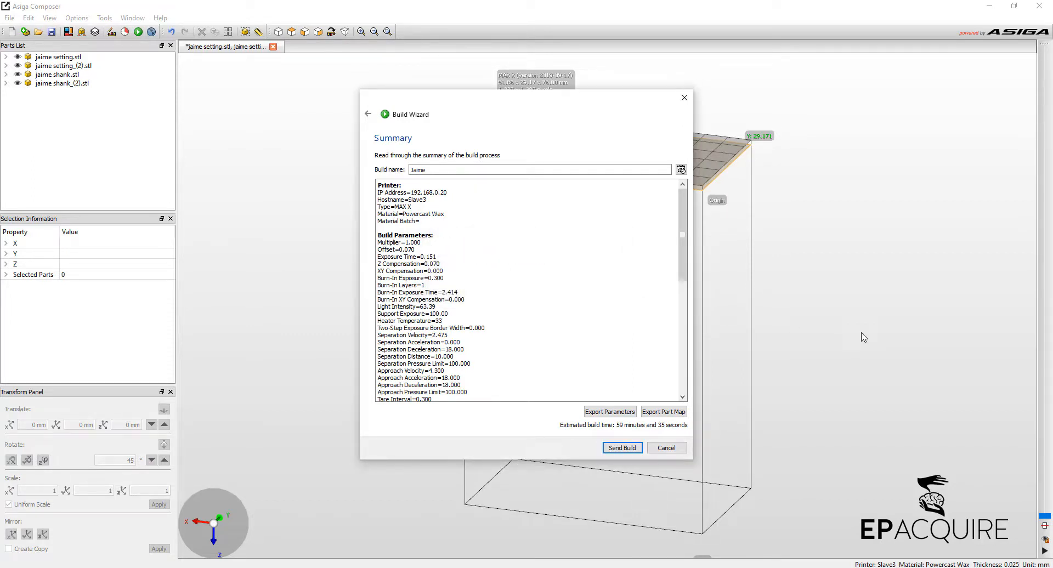